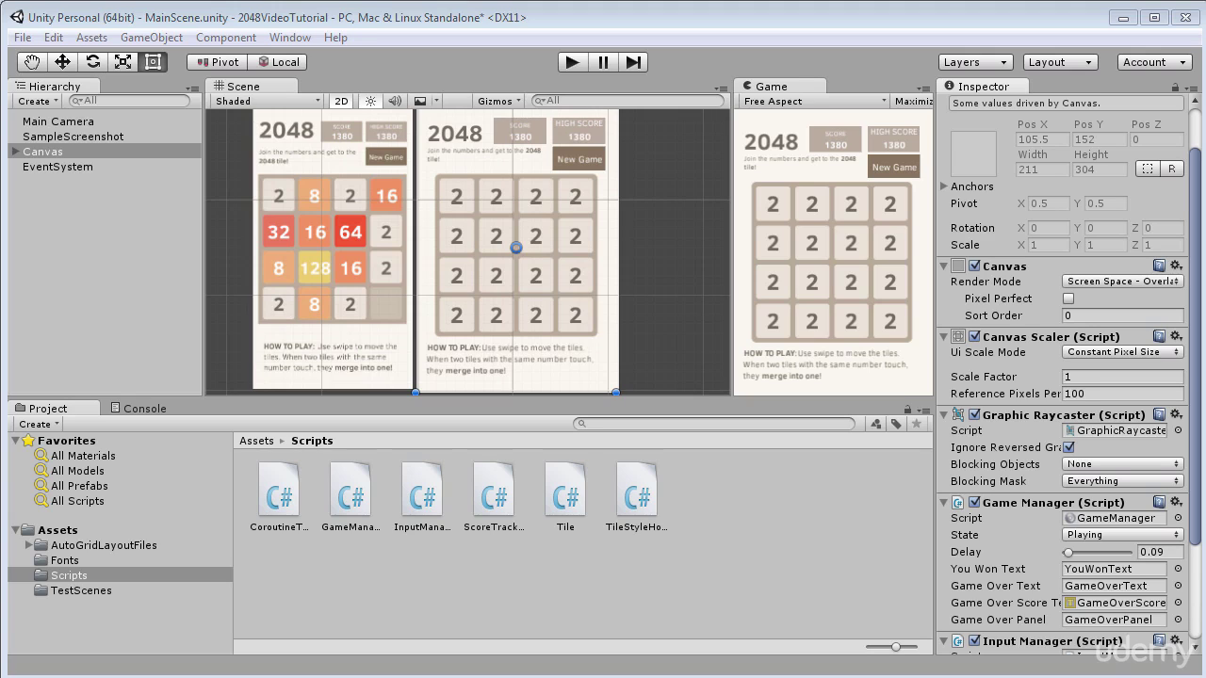
# Step: Expand the Canvas hierarchy down to GameField and select its first Tile object
pyautogui.click(18, 151)
pyautogui.click(15, 151)
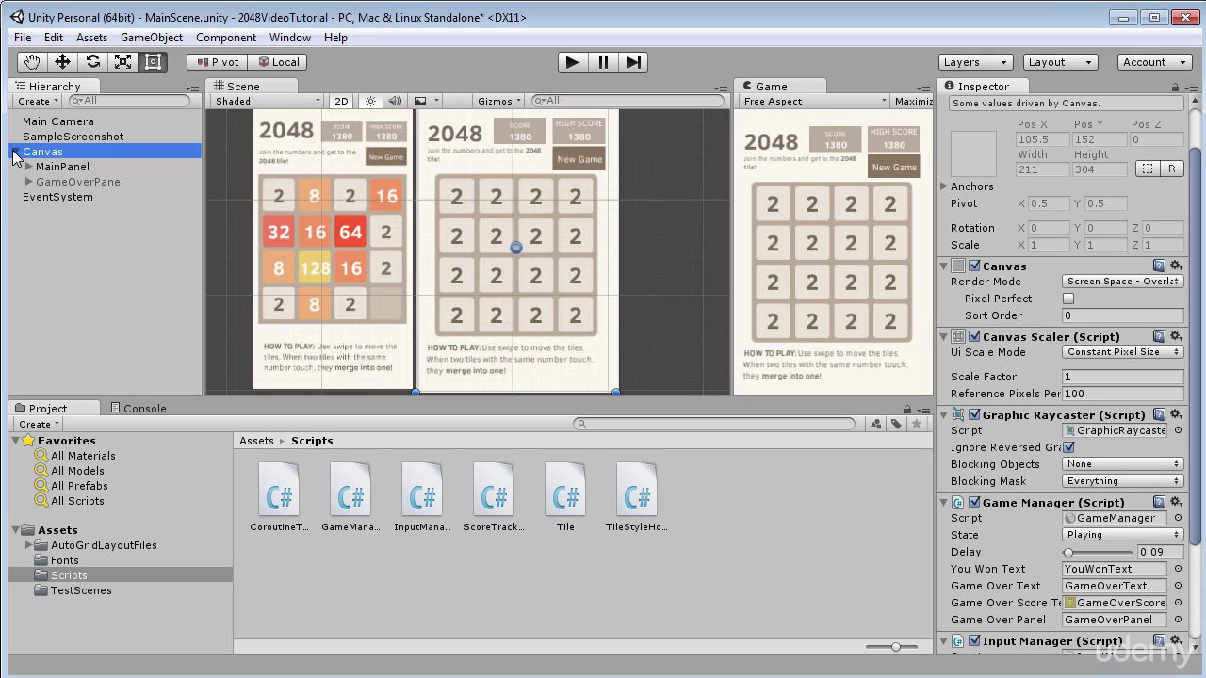
pyautogui.click(29, 167)
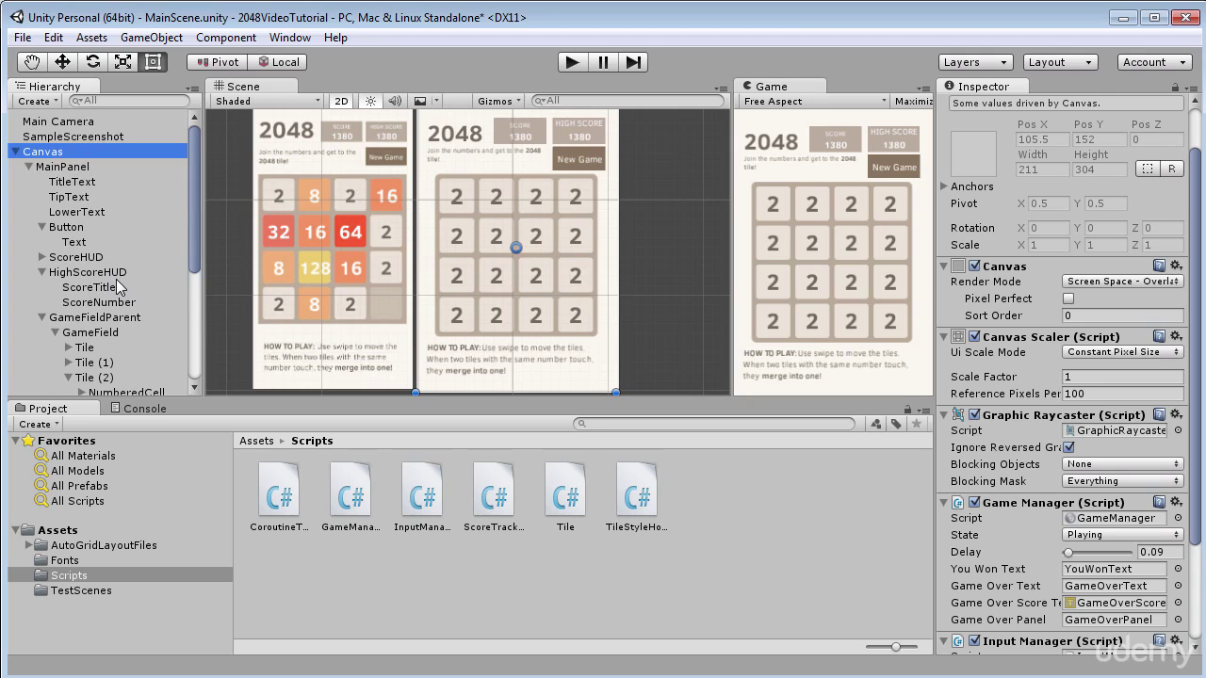
pyautogui.scroll(-2, 116, 278)
pyautogui.click(68, 320)
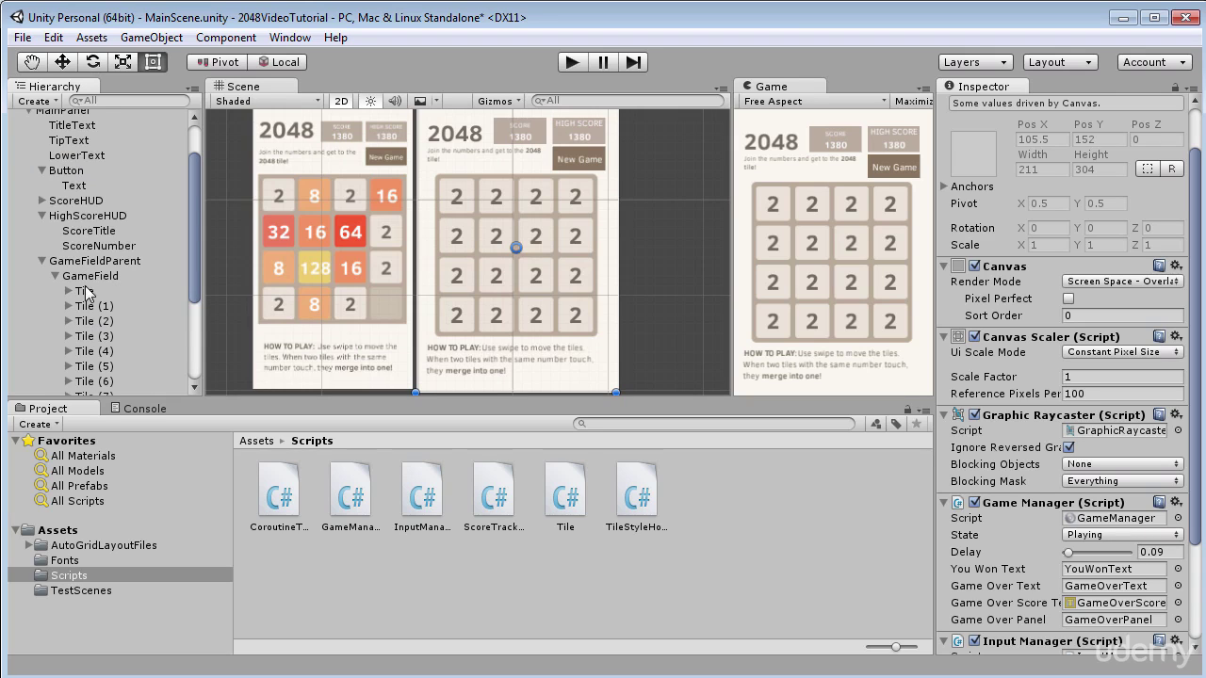
pyautogui.click(84, 290)
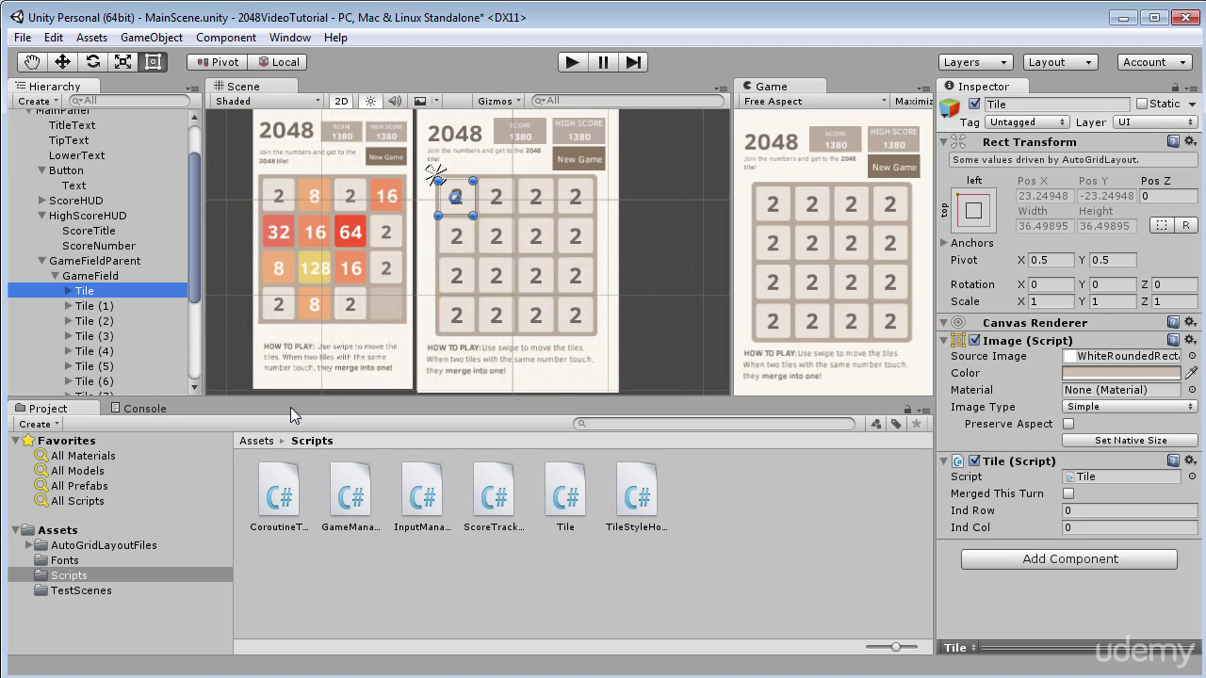
# Step: Open the Animation window and dock it beside the Console
pyautogui.click(288, 38)
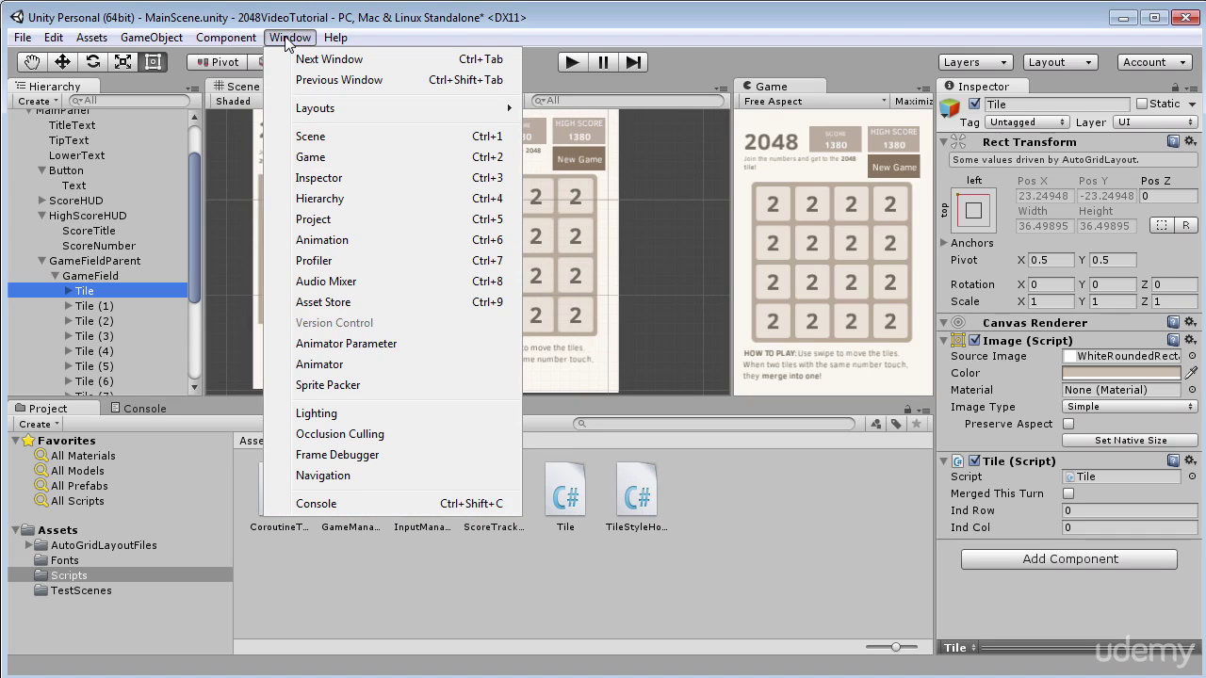
pyautogui.click(358, 241)
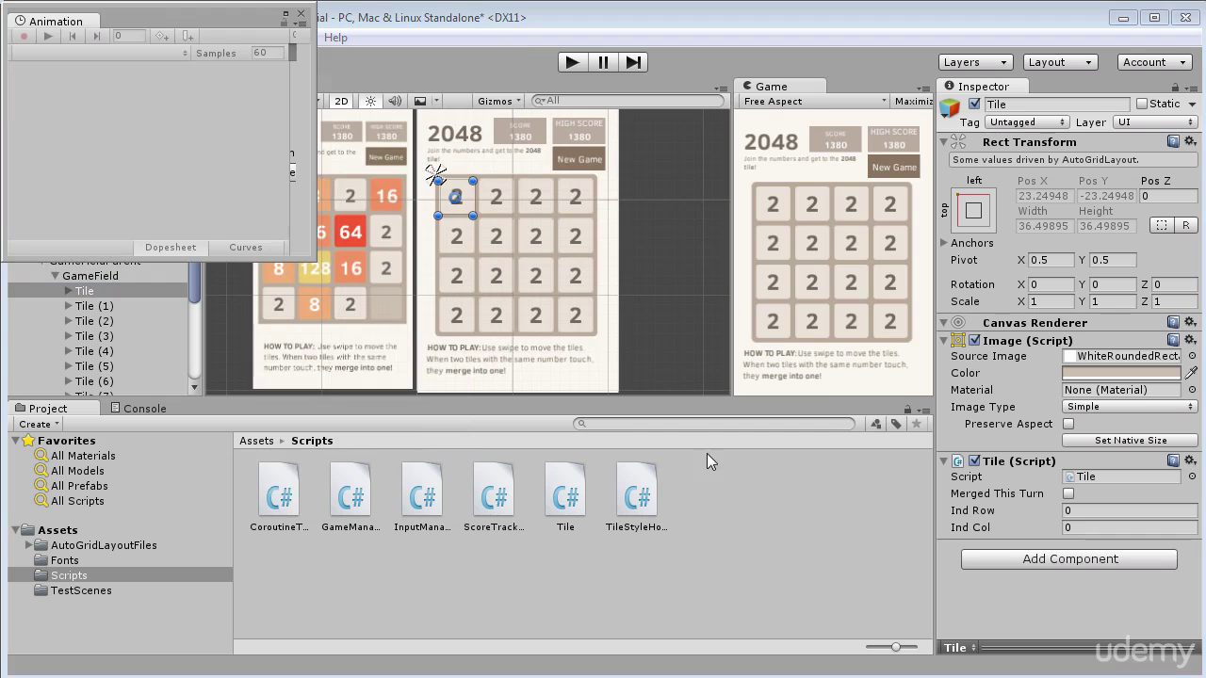
pyautogui.moveTo(57, 20); pyautogui.dragTo(73, 42)
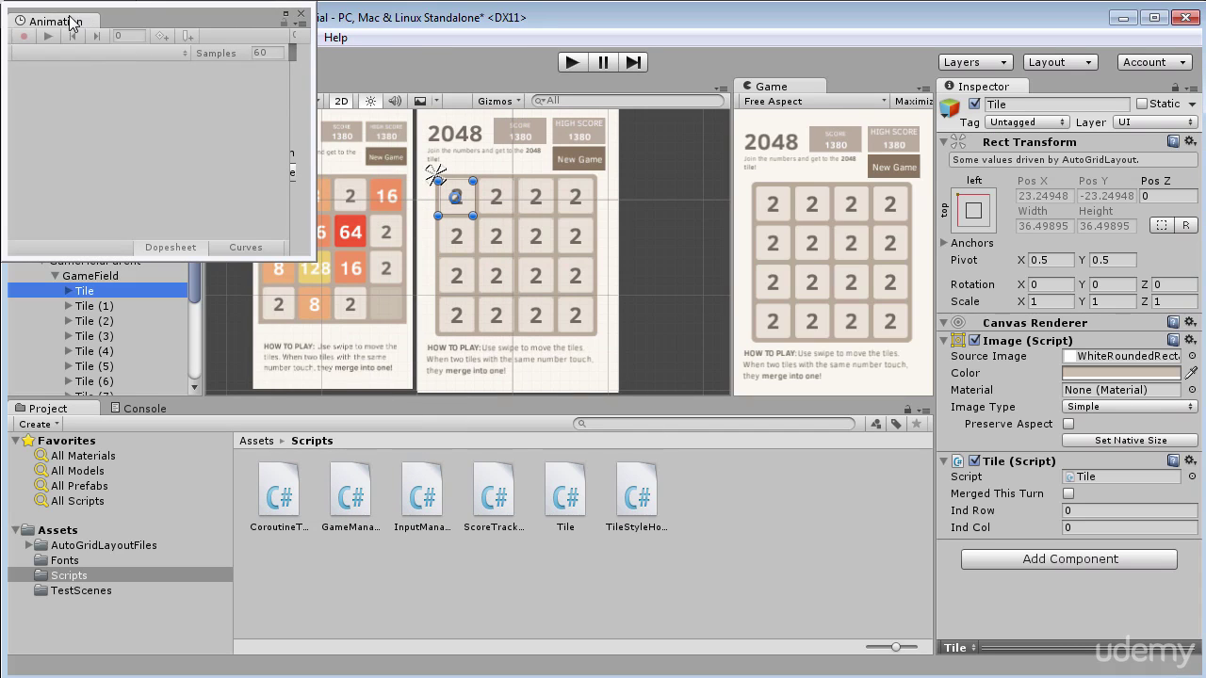
pyautogui.click(66, 26)
pyautogui.moveTo(66, 26); pyautogui.dragTo(221, 421)
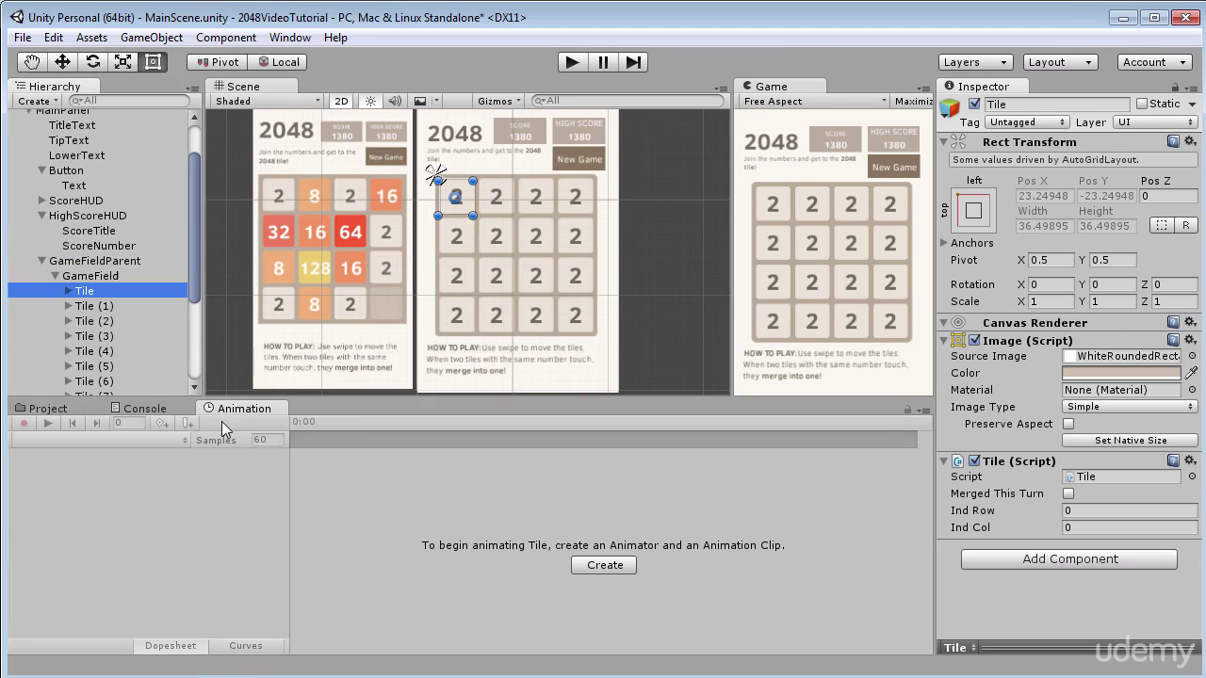
# Step: Start creating an animation clip for Tile, adding and opening an Animations folder inside Assets as its save location
pyautogui.click(626, 569)
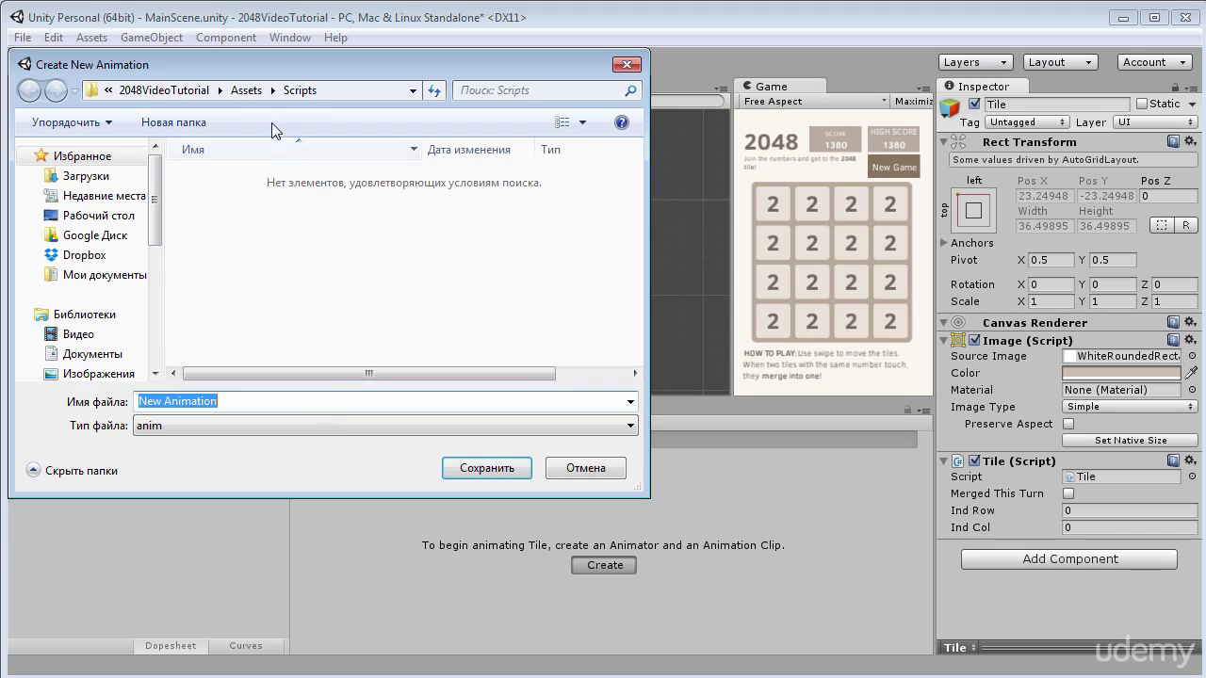
pyautogui.click(252, 90)
pyautogui.click(283, 329)
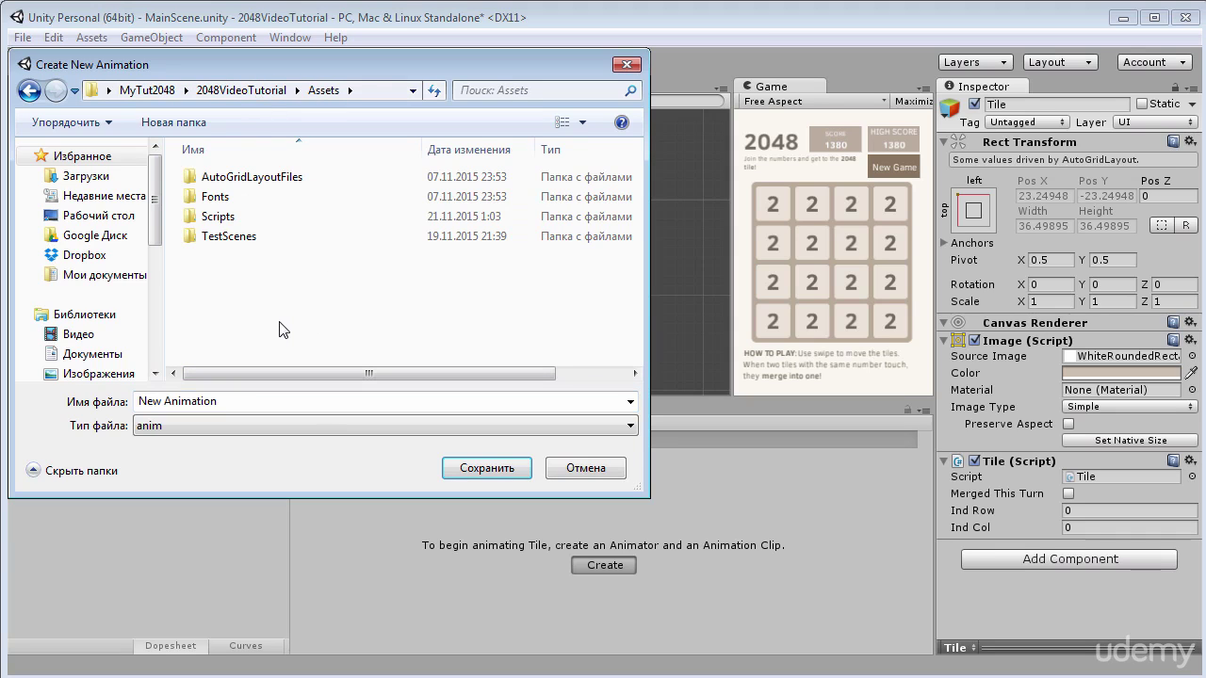
pyautogui.rightClick(280, 323)
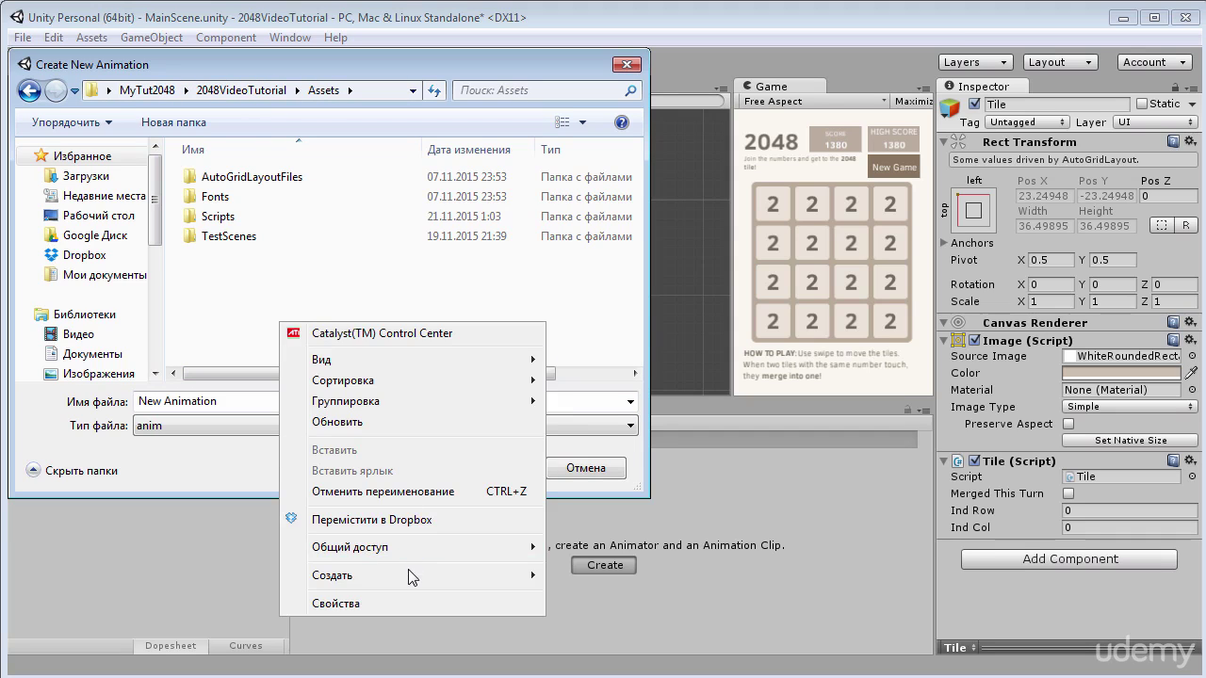
pyautogui.moveTo(412, 571)
pyautogui.click(612, 339)
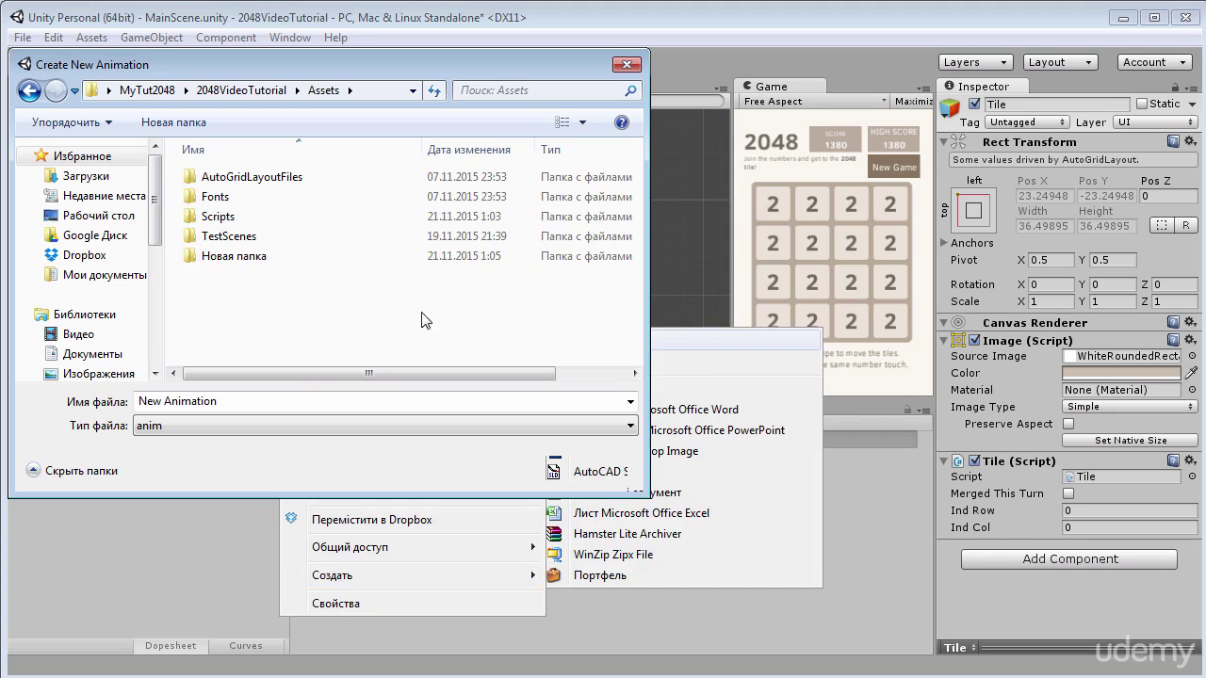
pyautogui.write('Animations')
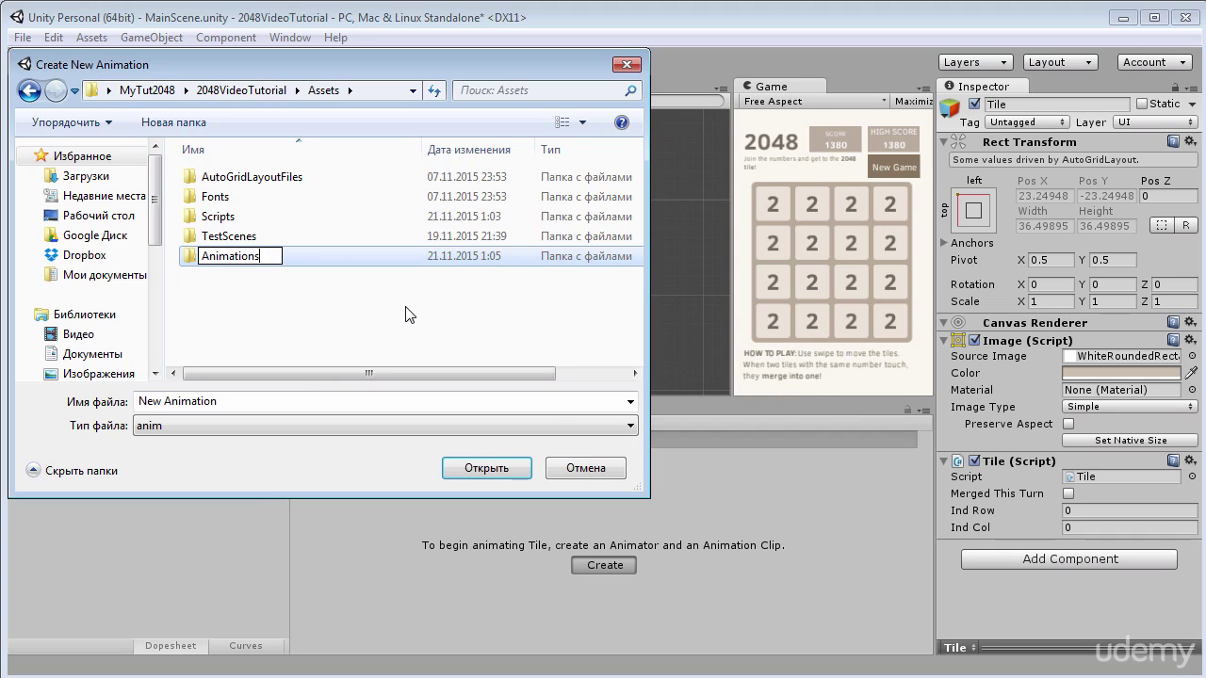
pyautogui.press('Return')
pyautogui.press('Return')
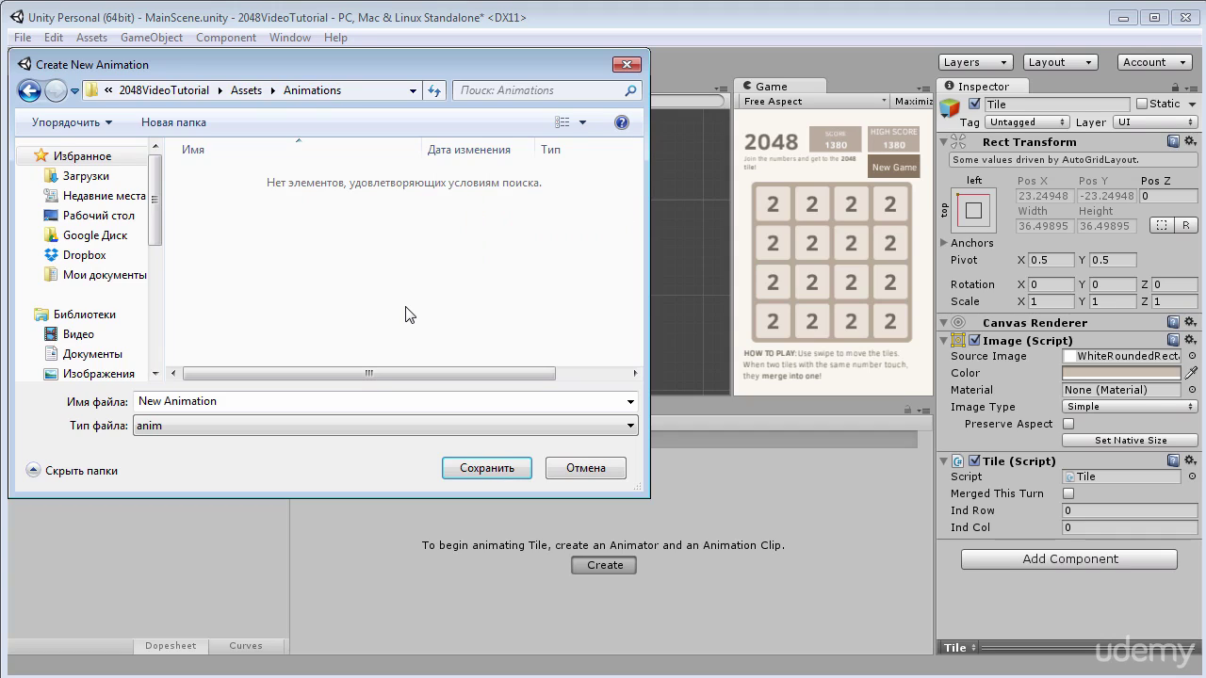
# Step: Save the new clip as Idle and set its sample rate to 30
pyautogui.click(241, 405)
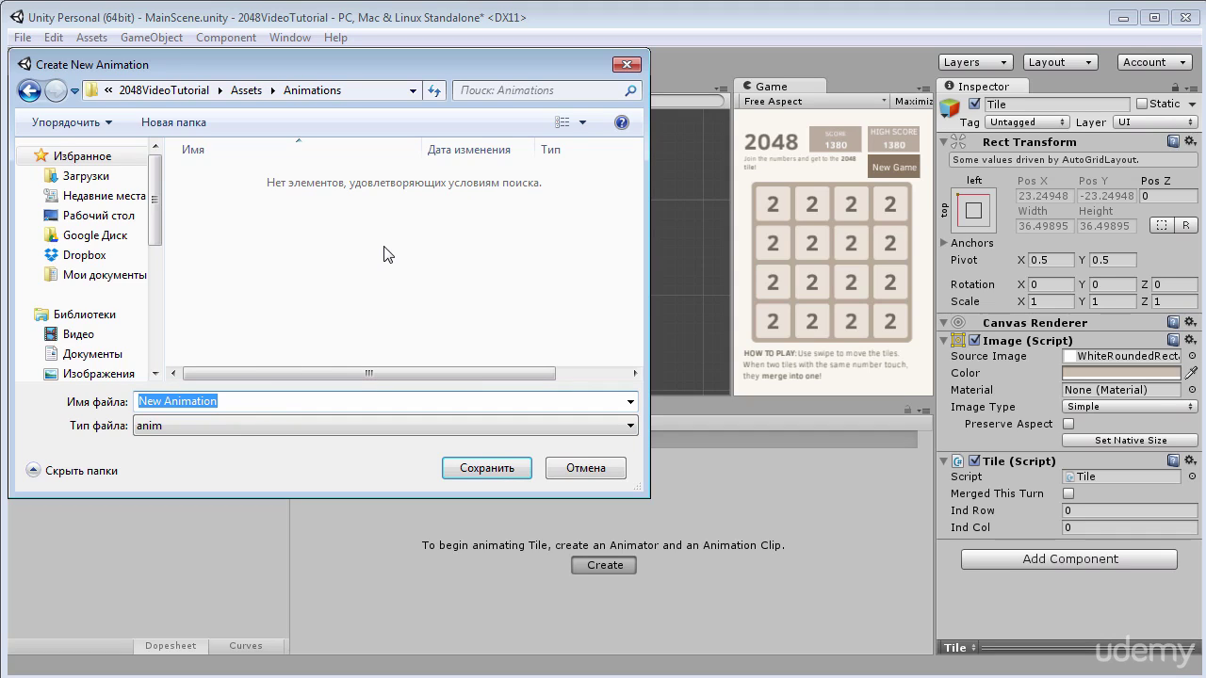
pyautogui.write('Idle')
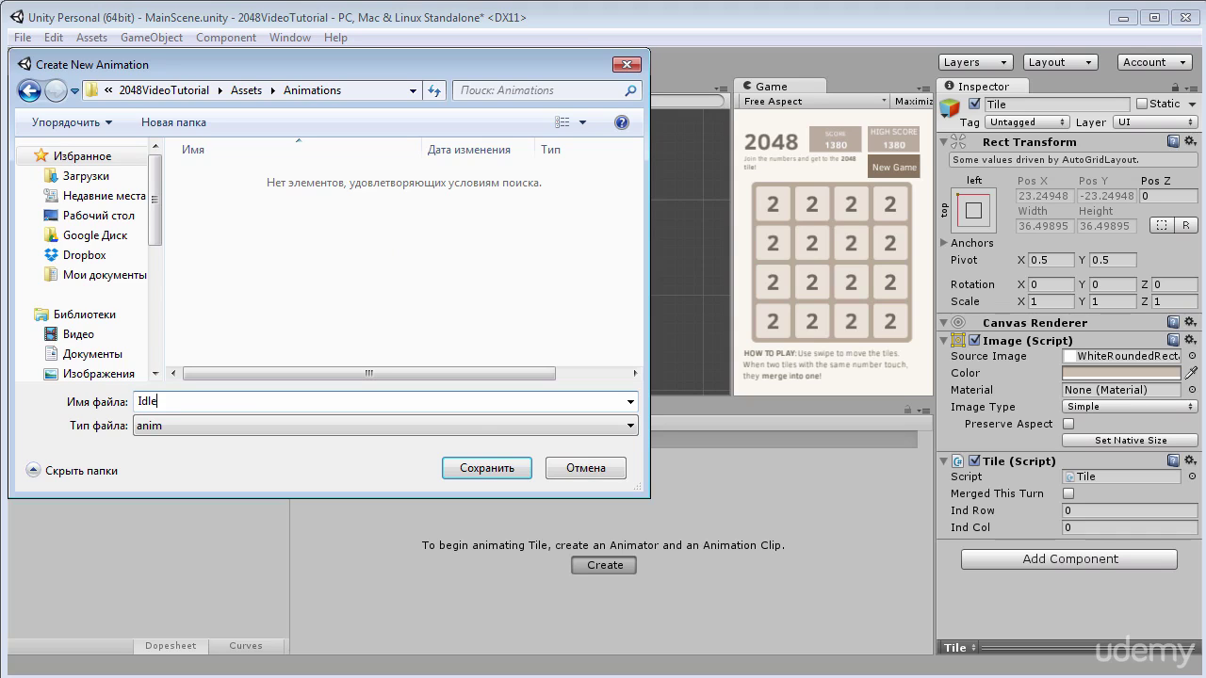
pyautogui.click(488, 471)
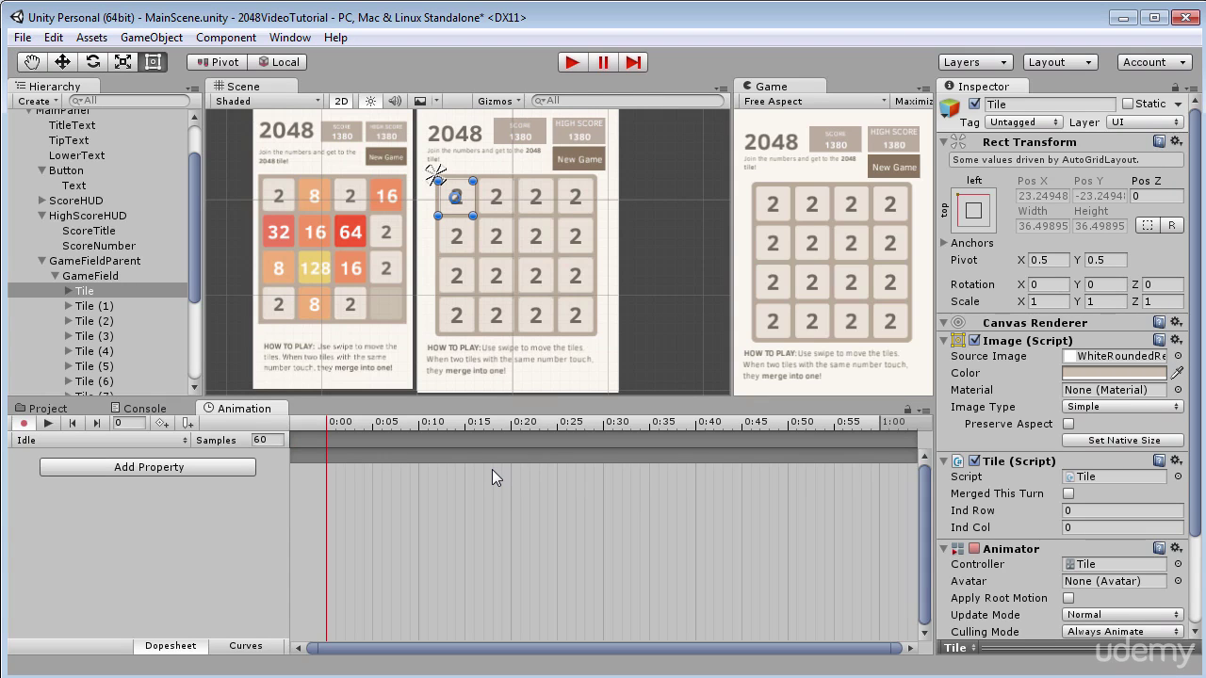
pyautogui.click(278, 444)
pyautogui.write('30')
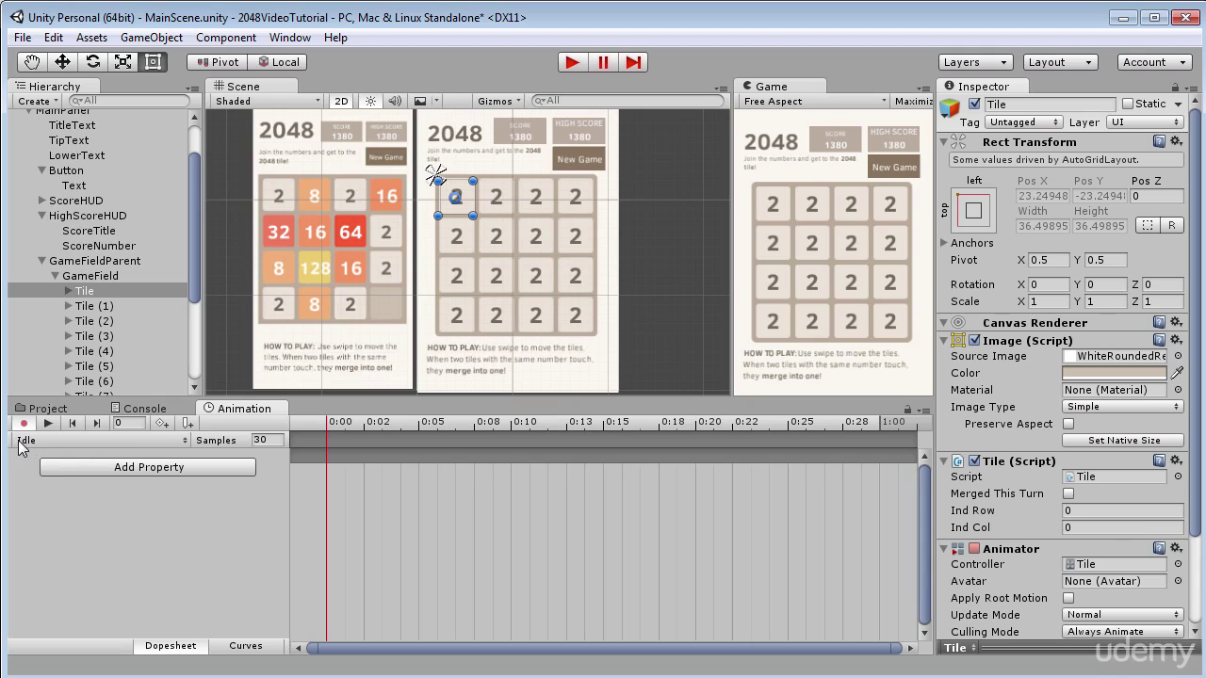
# Step: Create another clip named Appear in the Animations folder and set its sample rate to 30
pyautogui.click(182, 441)
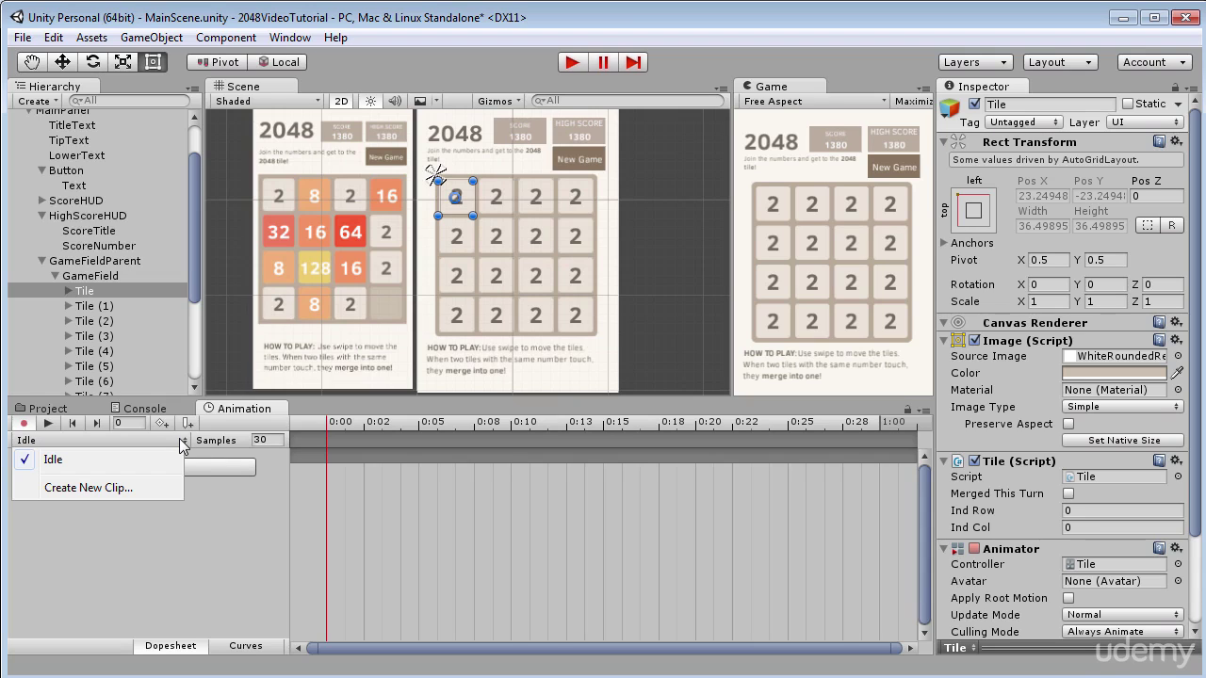
pyautogui.click(120, 496)
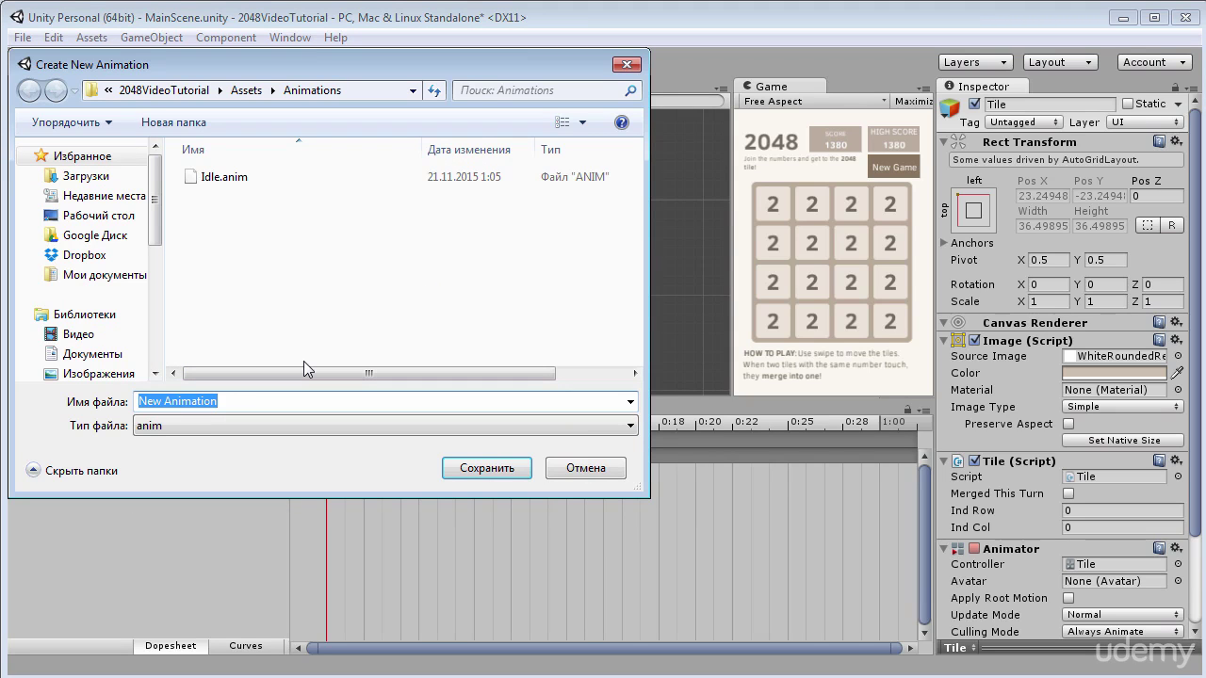
pyautogui.write('Appear')
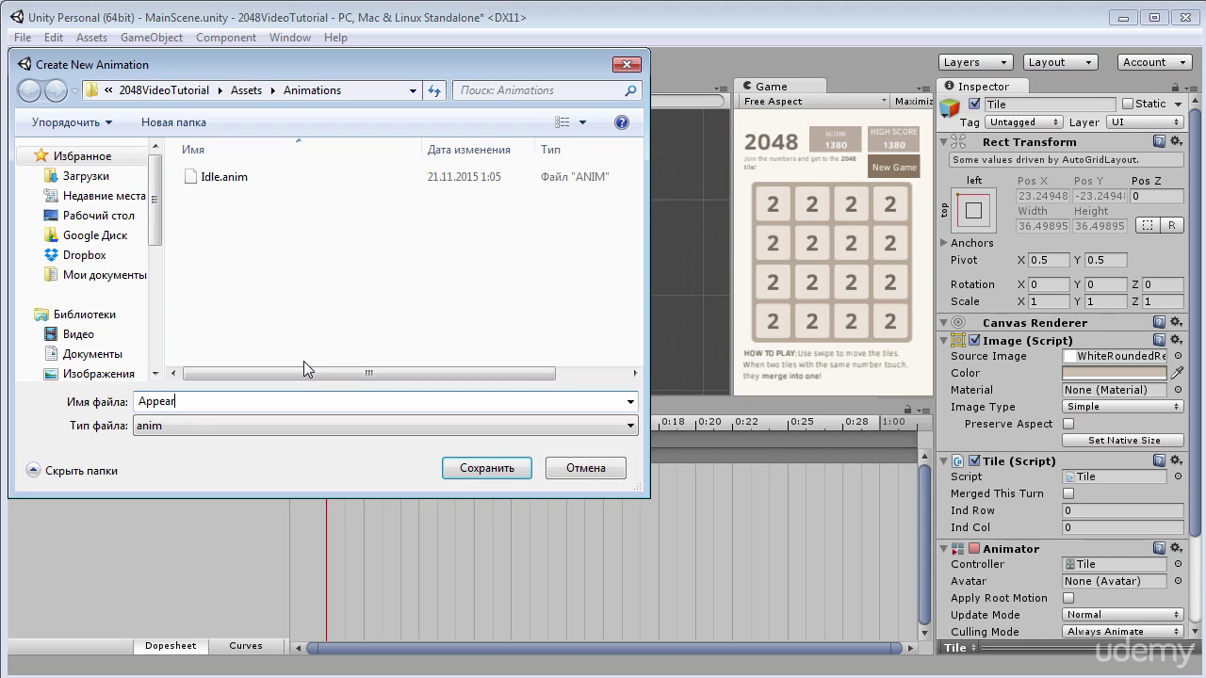
pyautogui.press('Return')
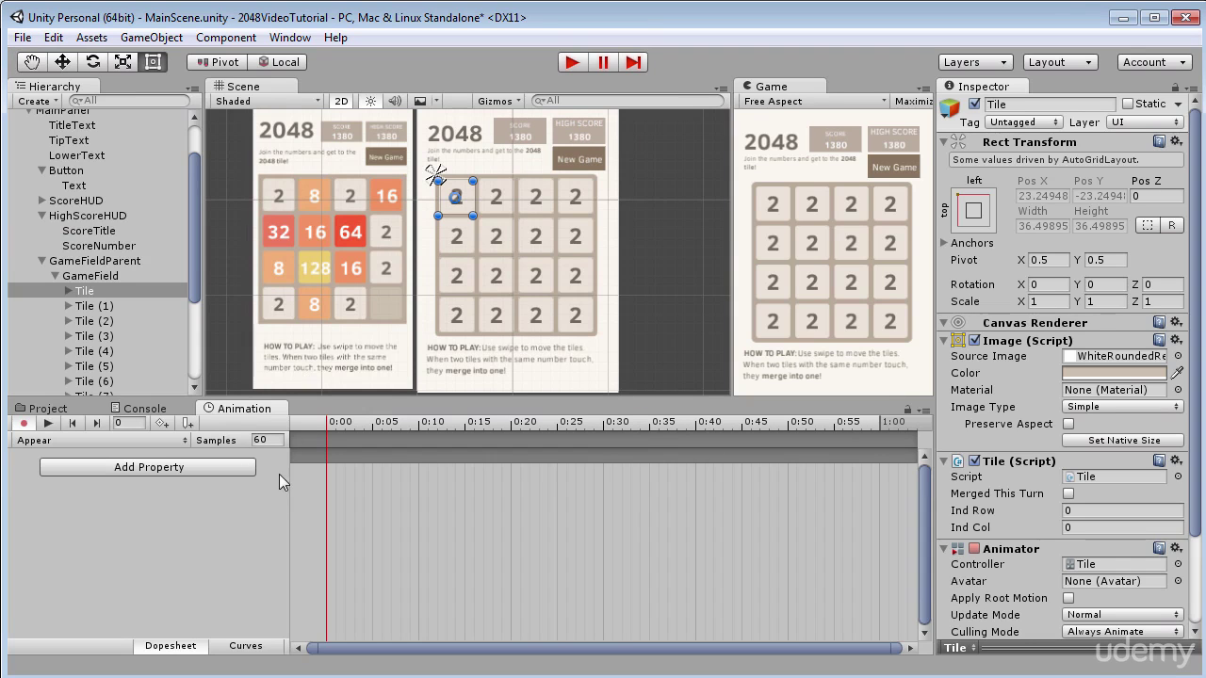
pyautogui.doubleClick(271, 446)
pyautogui.write('30')
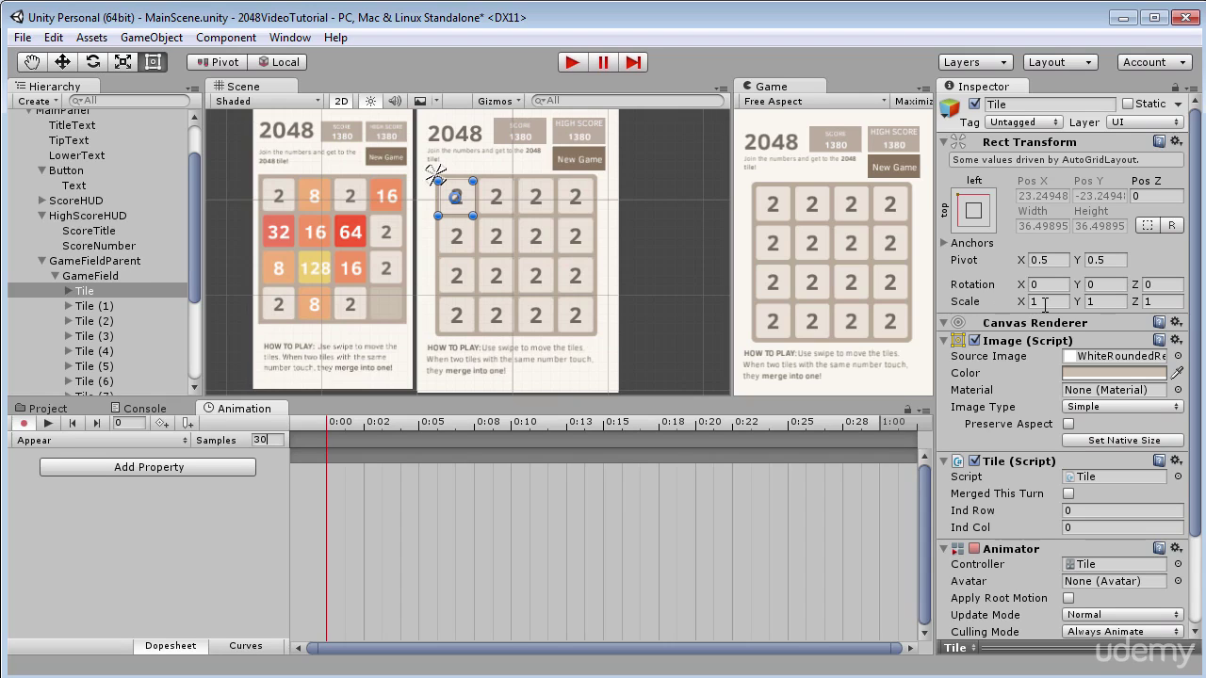
# Step: Add the Rect Transform Scale property of Tile's NumberedCell child to the Appear clip
pyautogui.click(69, 291)
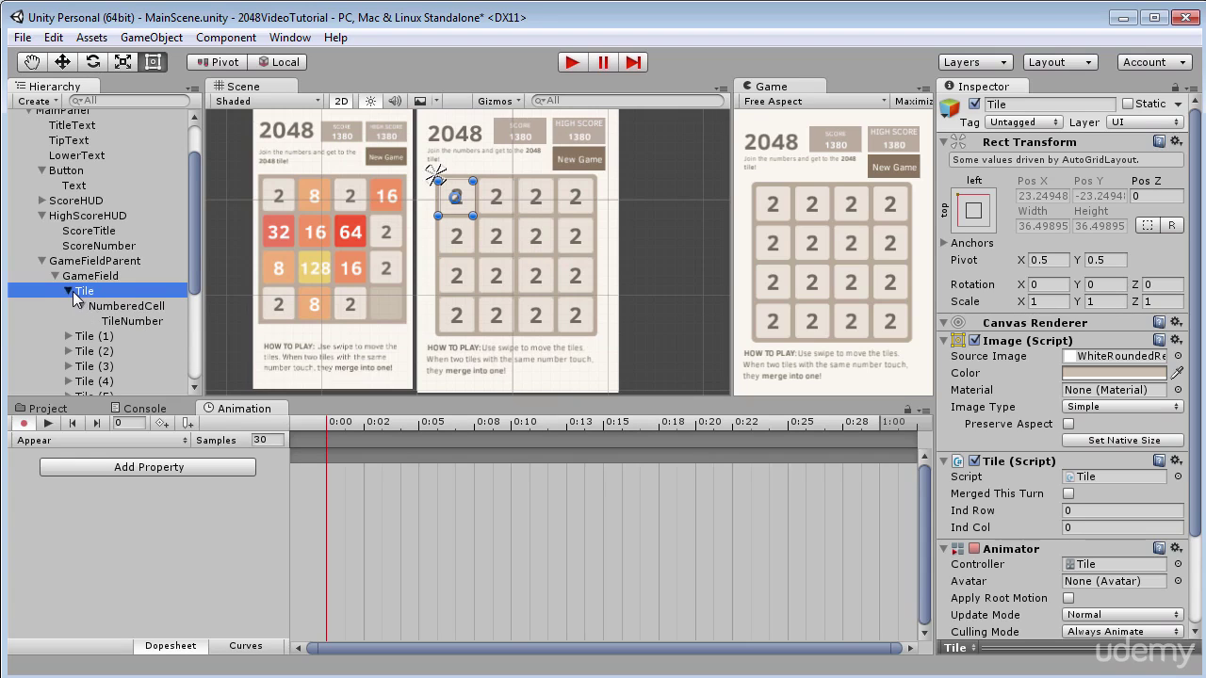
pyautogui.click(69, 291)
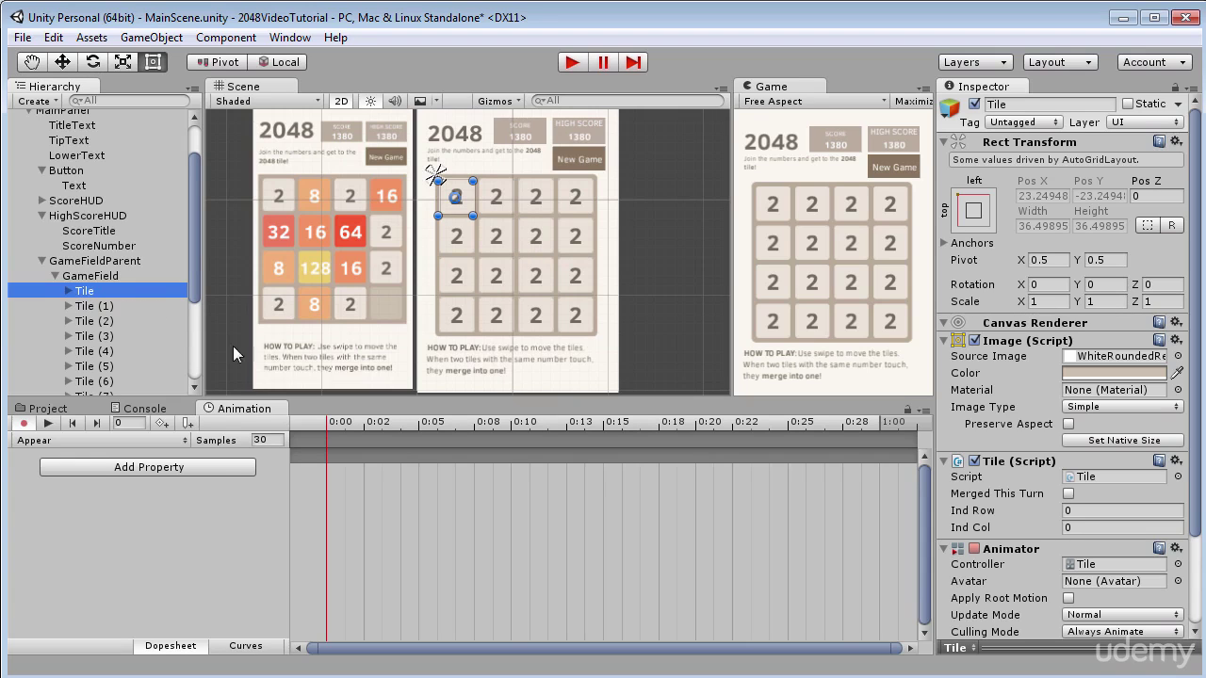
pyautogui.click(170, 468)
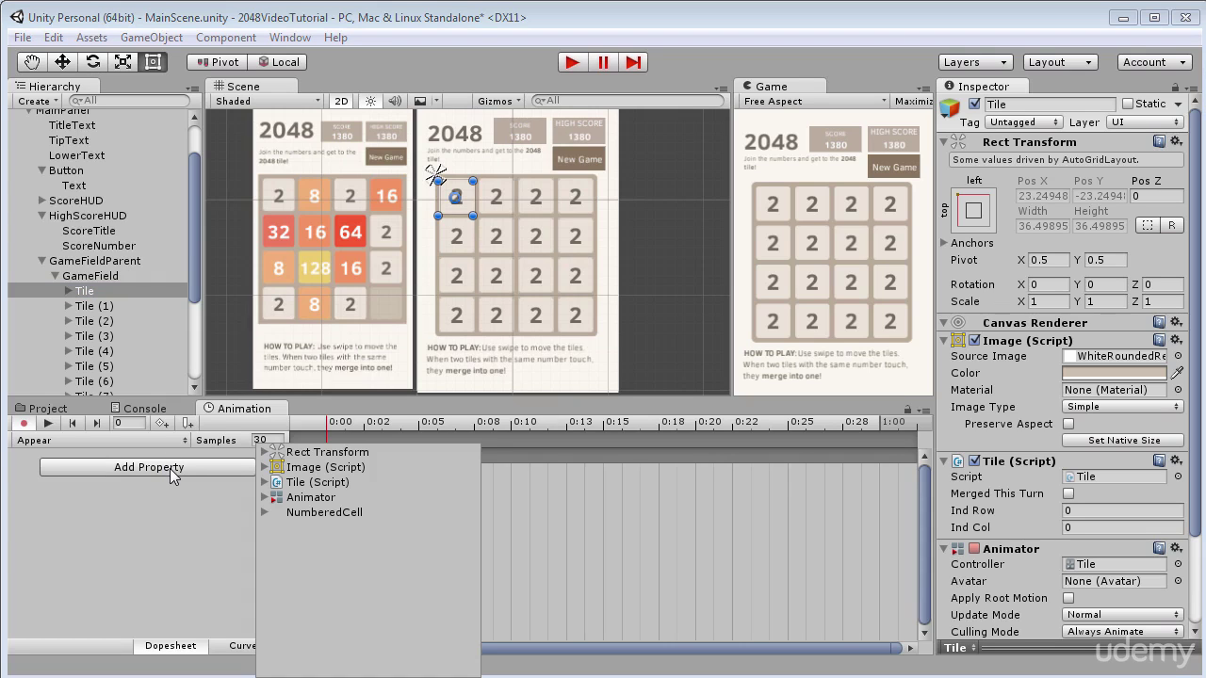
pyautogui.click(264, 514)
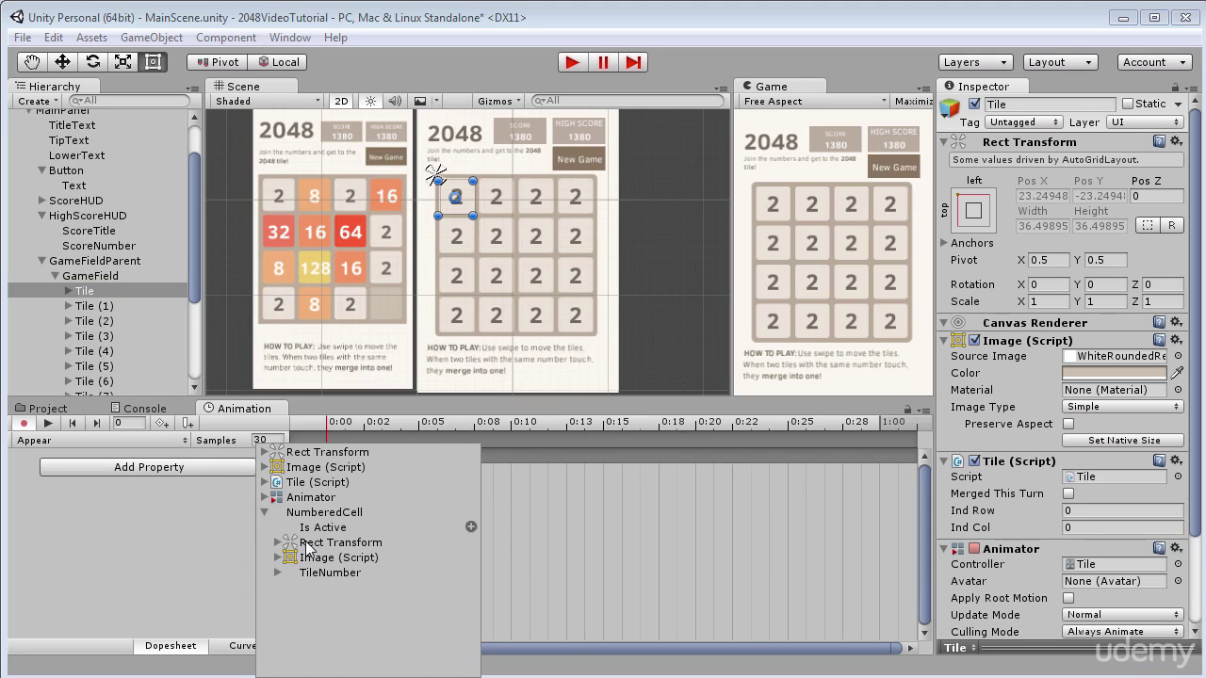
pyautogui.click(279, 544)
pyautogui.scroll(-1, 408, 543)
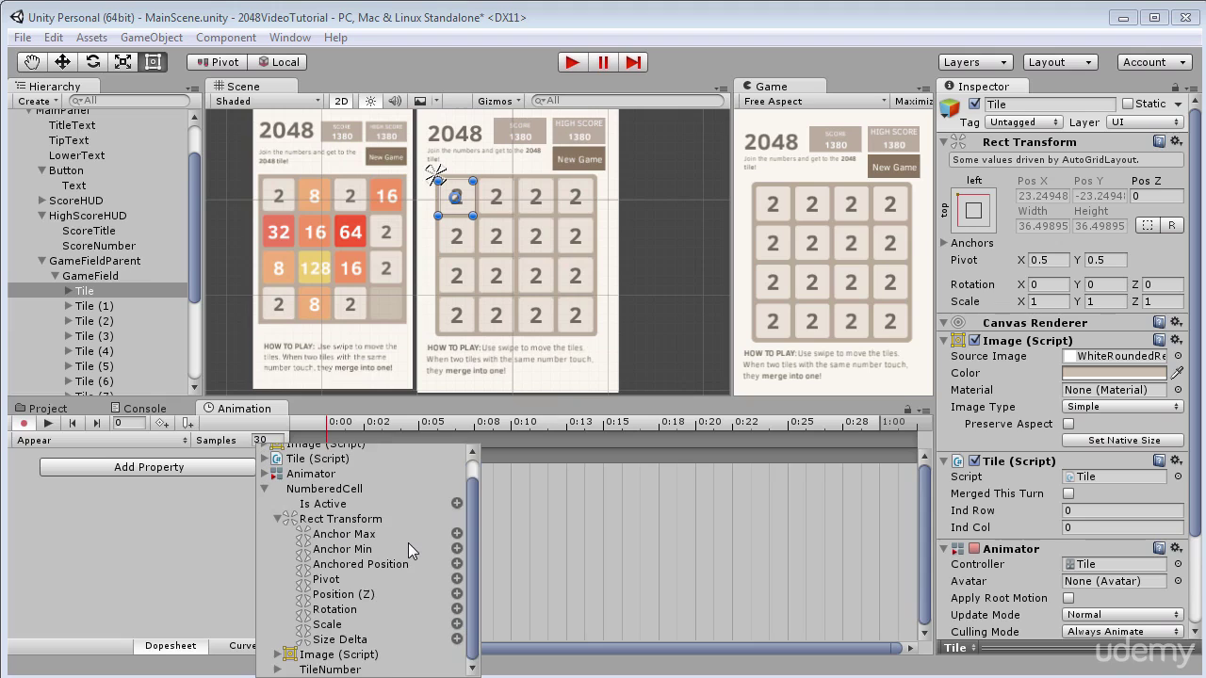
pyautogui.click(457, 624)
# Step: Set NumberedCell's Scale.x and Scale.y to 0.6 at the first keyframe of the Appear clip
pyautogui.click(27, 471)
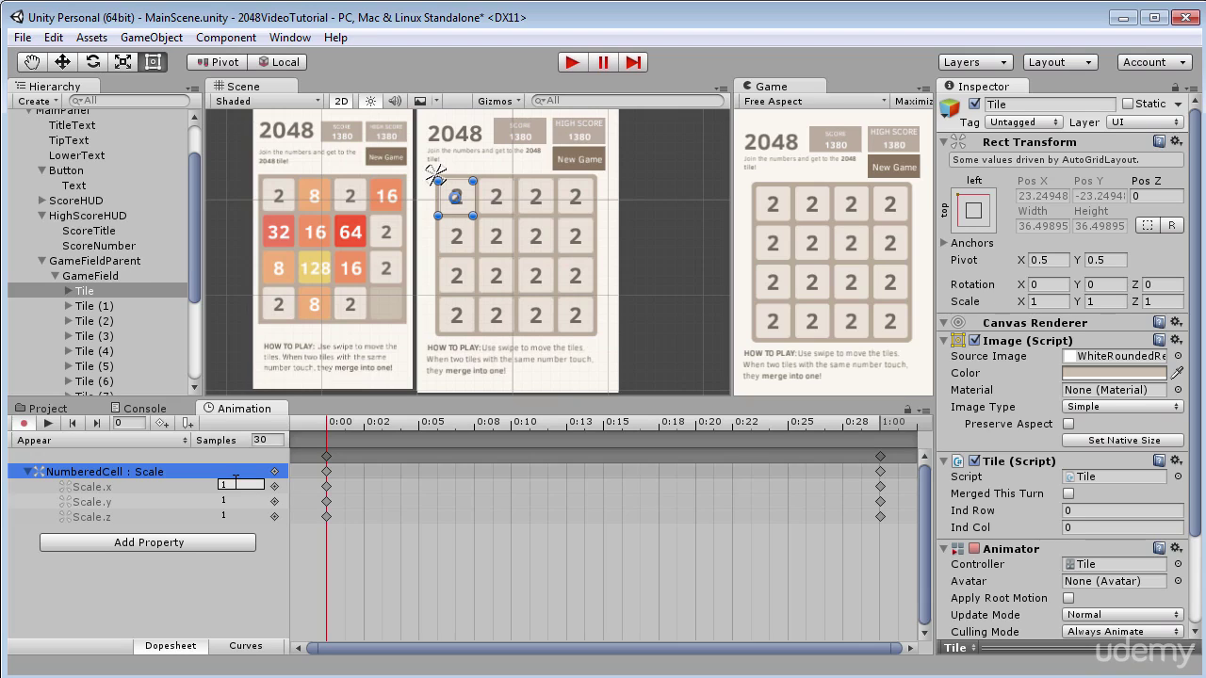
pyautogui.click(233, 481)
pyautogui.write('0')
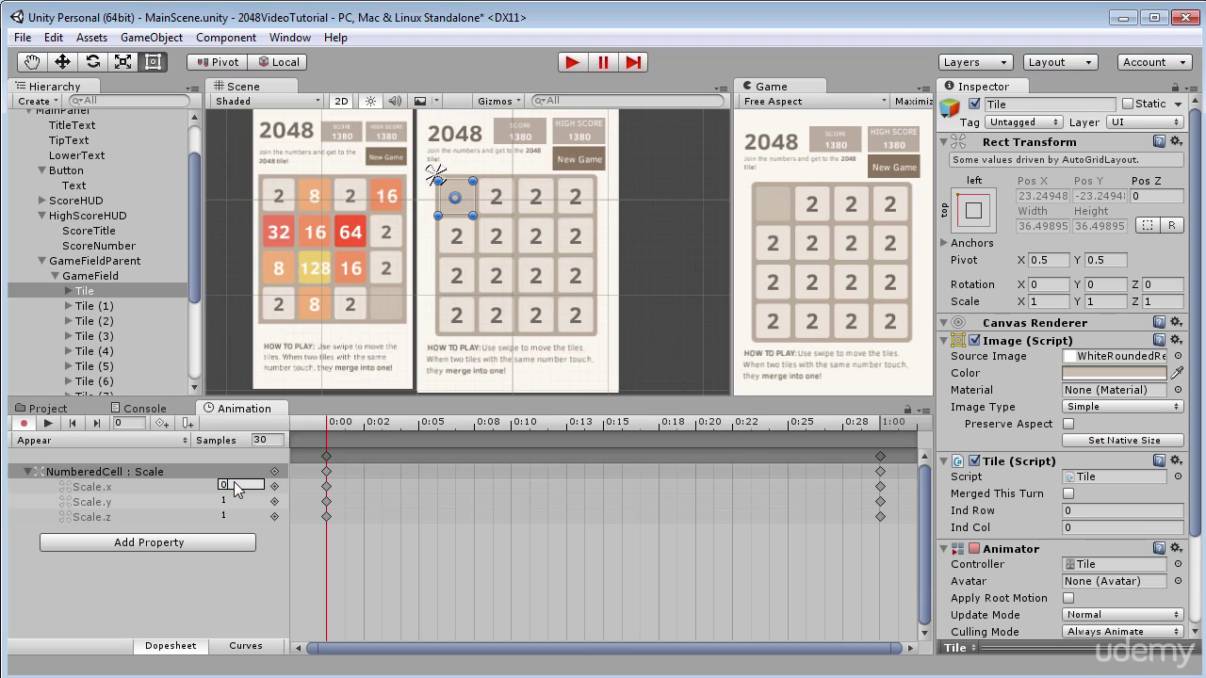
pyautogui.write('.6')
pyautogui.click(230, 500)
pyautogui.write('0.6')
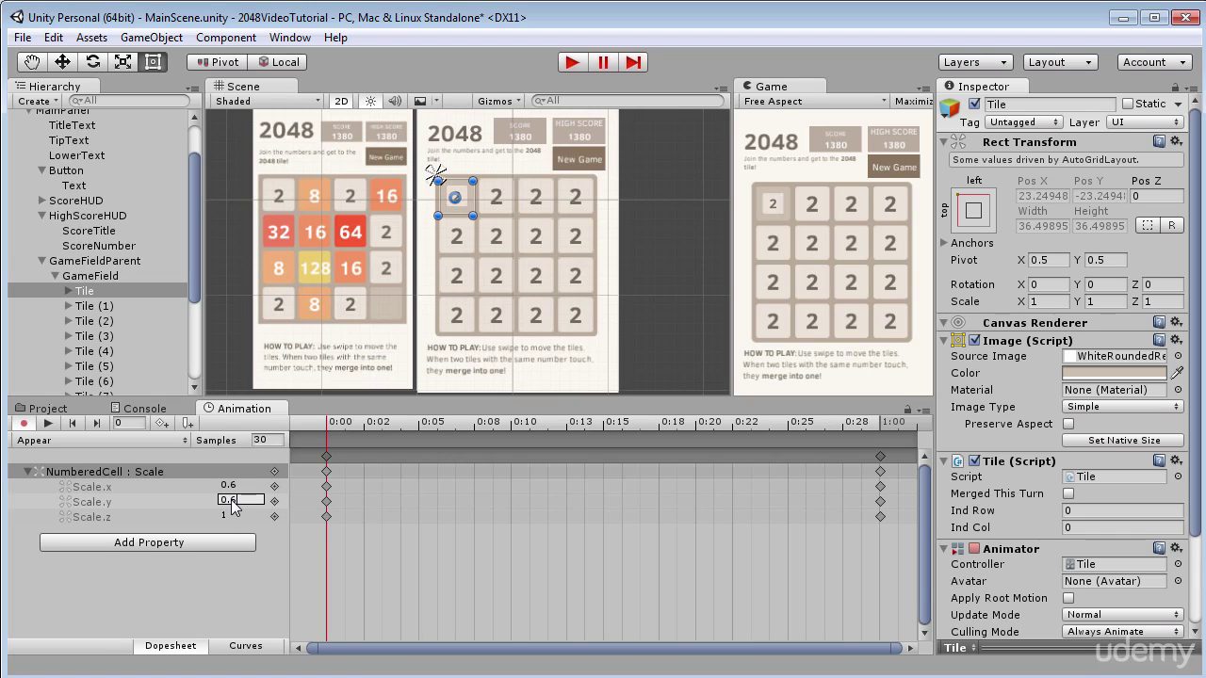
pyautogui.click(397, 531)
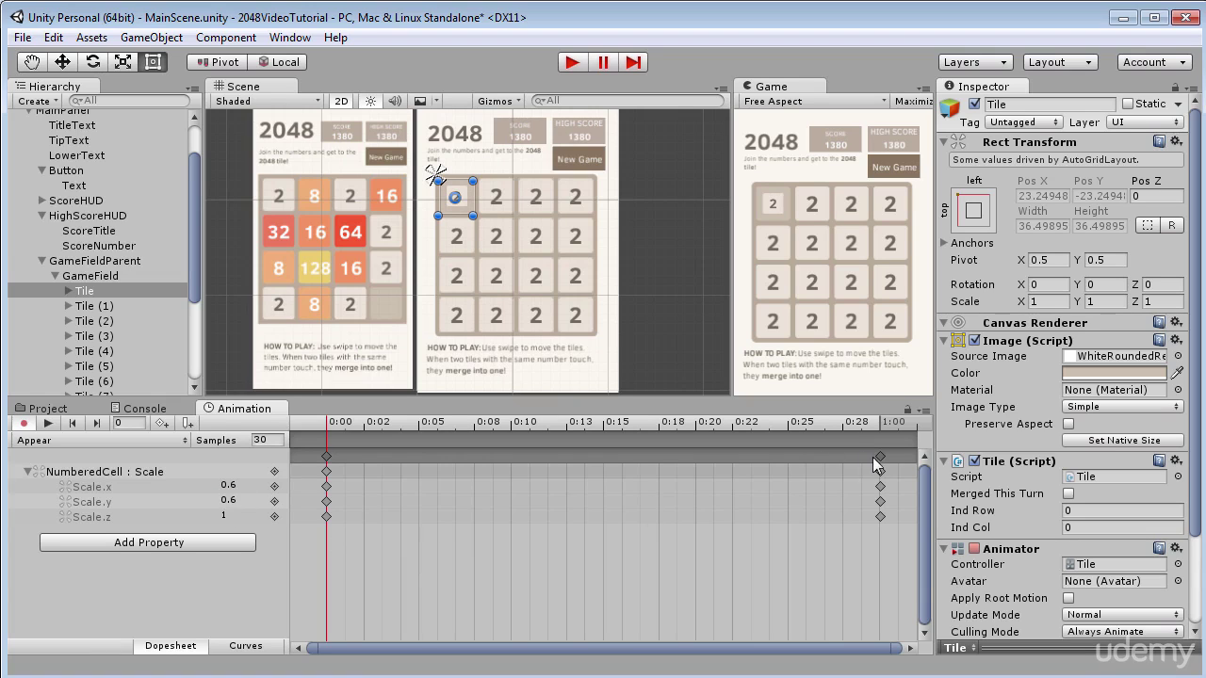
# Step: Move the ending Scale keyframes of the Appear clip to frame 10 and play the animation preview
pyautogui.moveTo(880, 457); pyautogui.dragTo(493, 481)
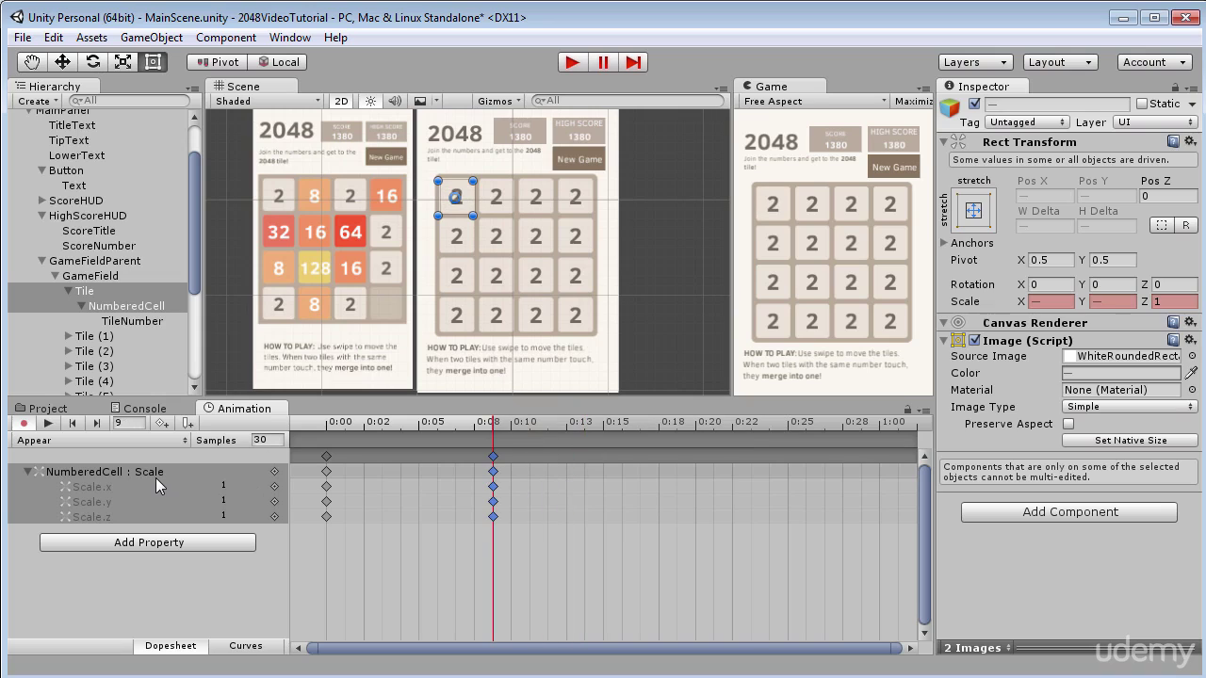
pyautogui.click(49, 424)
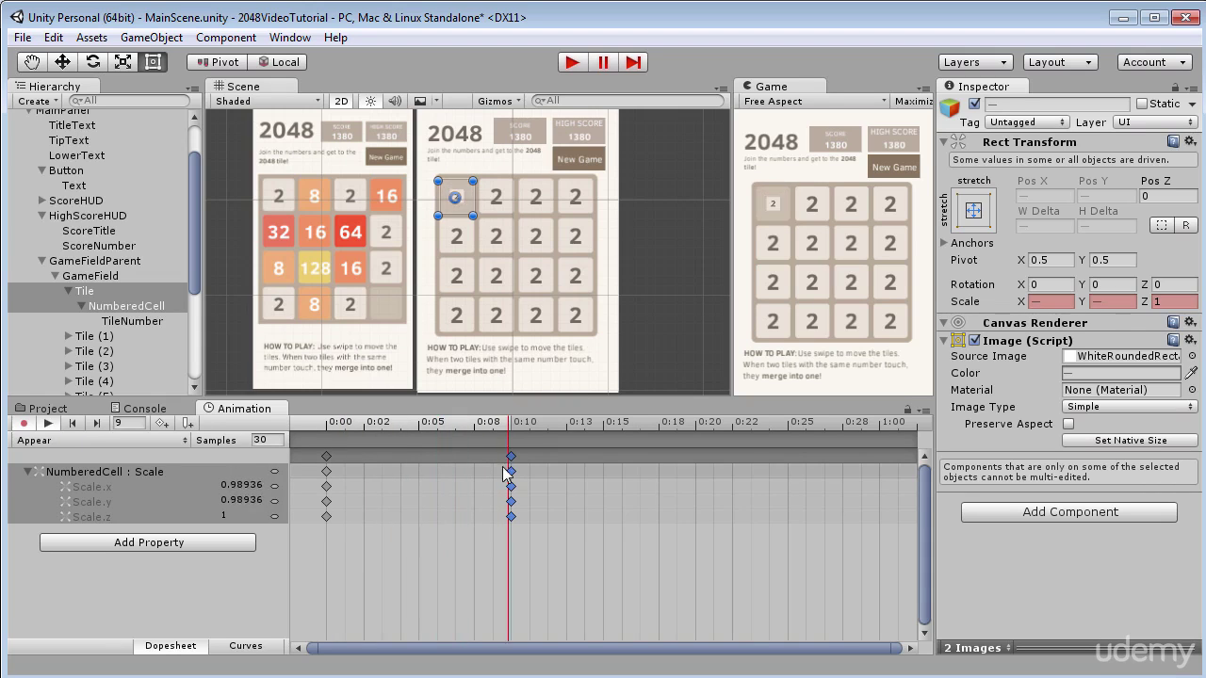
pyautogui.click(49, 424)
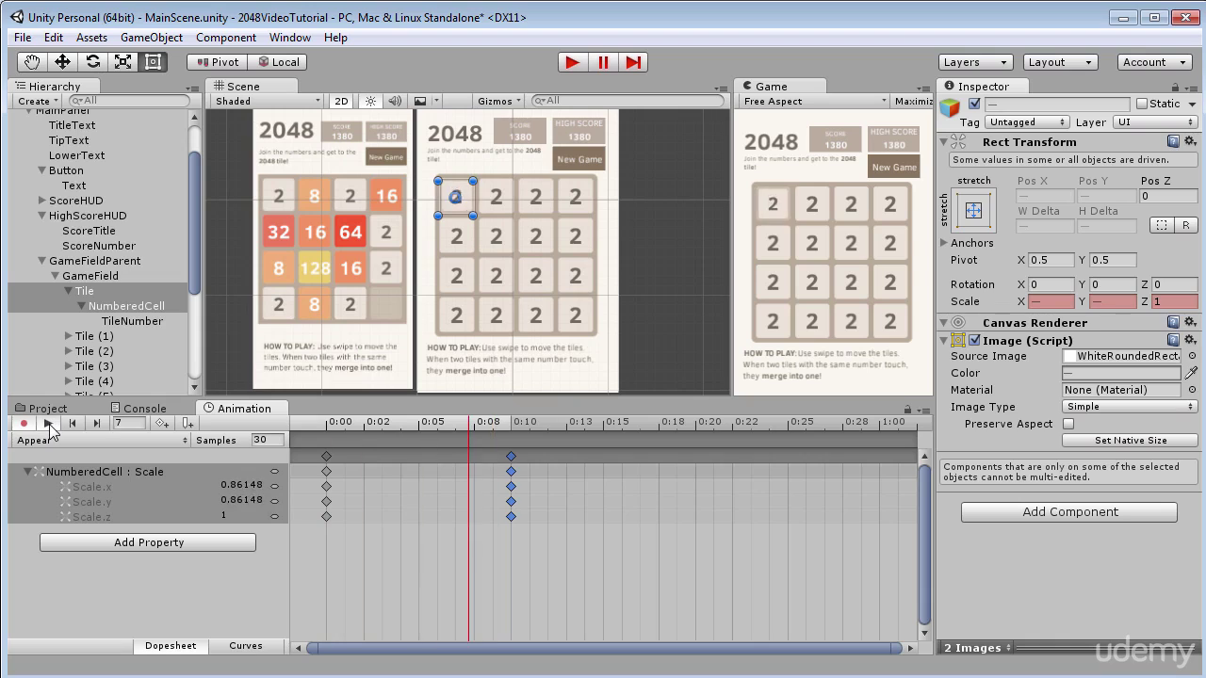
# Step: Stop the preview, leave animation recording, and create another clip named Merge in the Animations folder
pyautogui.click(49, 424)
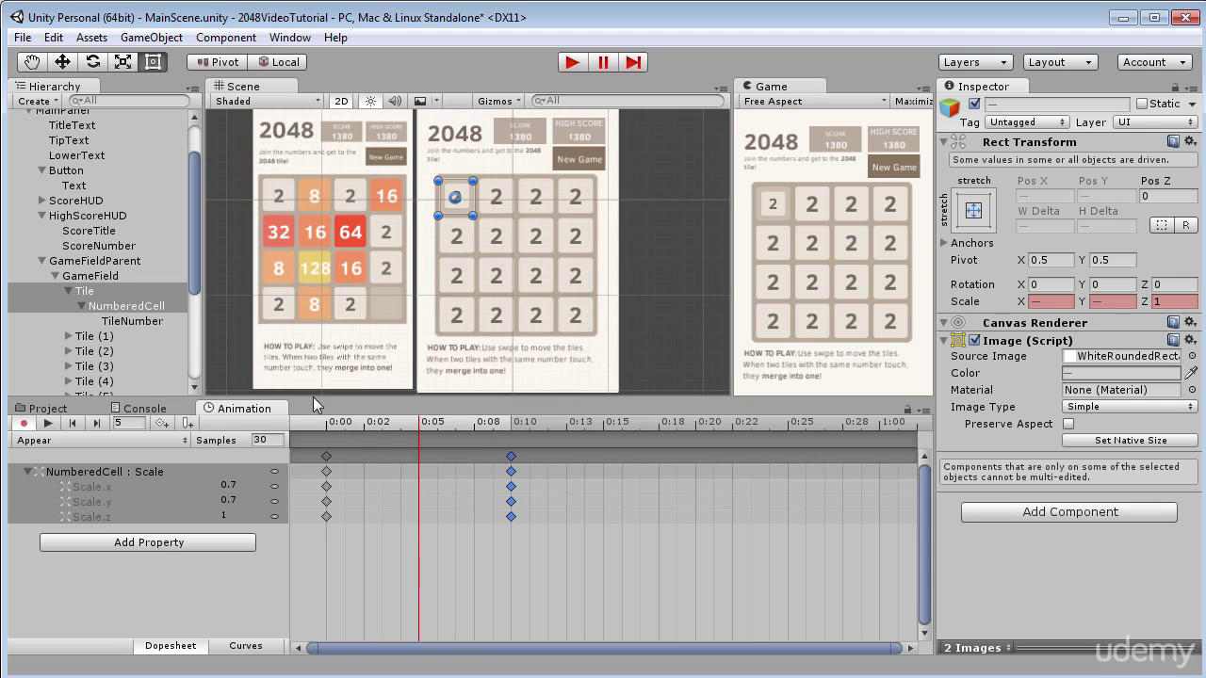
pyautogui.click(24, 423)
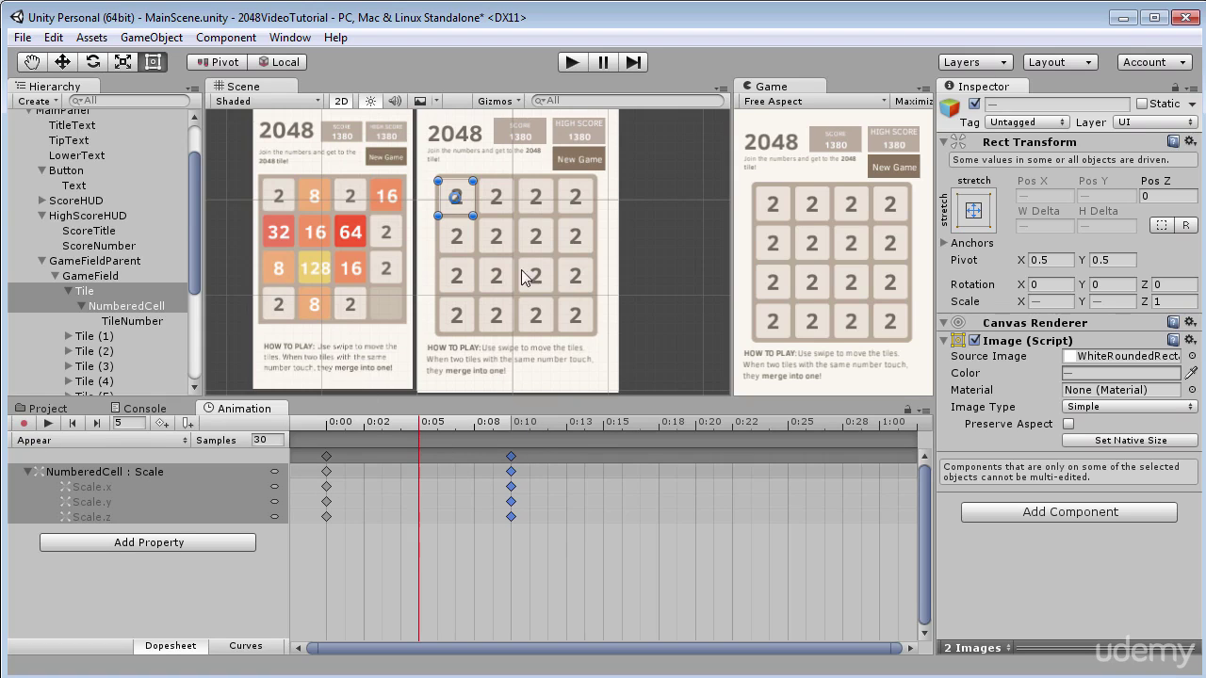
pyautogui.click(94, 440)
pyautogui.click(122, 508)
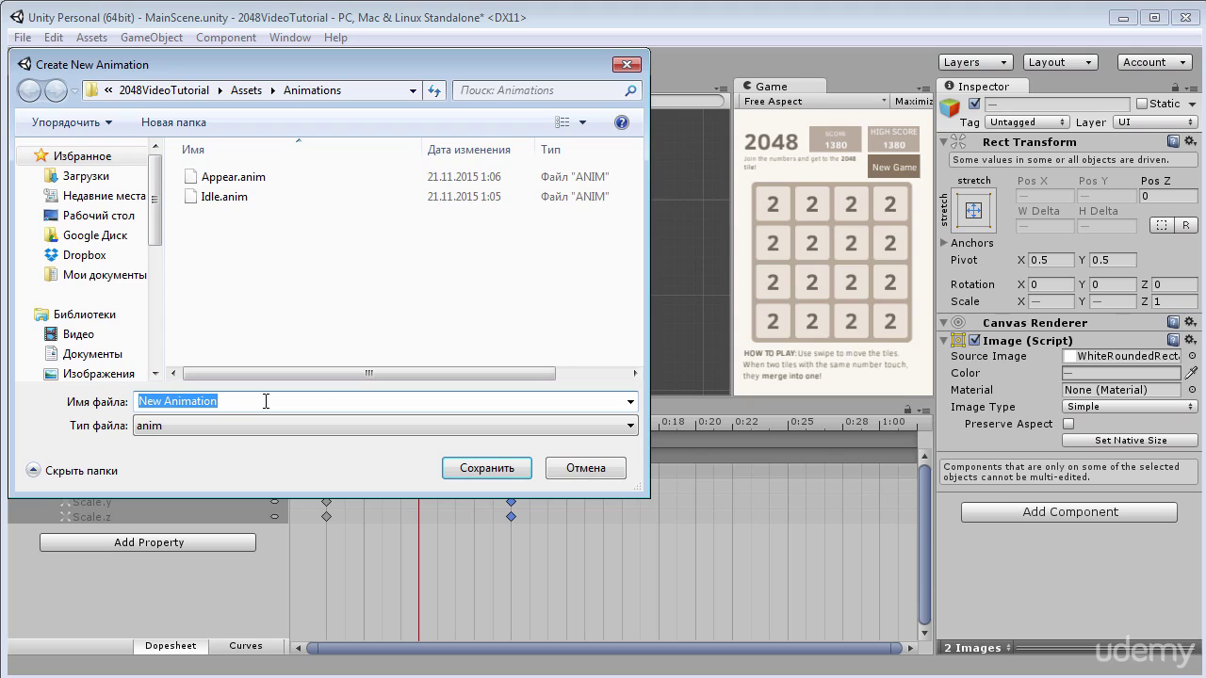
pyautogui.write('merge')
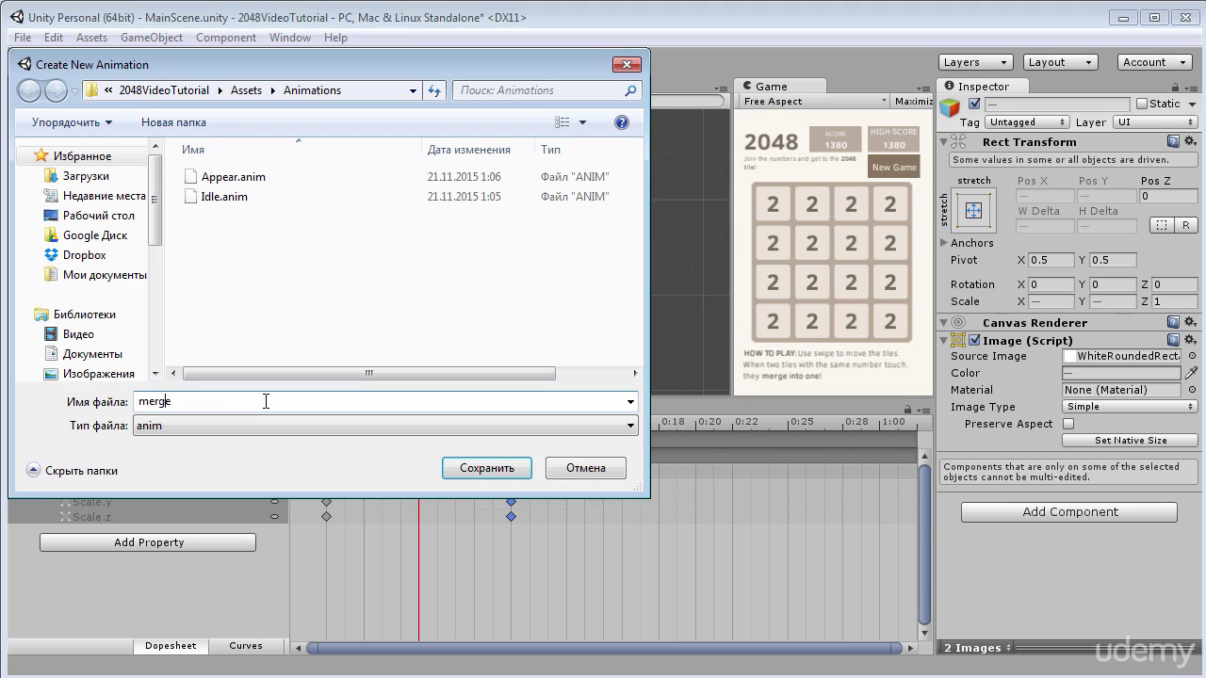
pyautogui.press('BackSpace')
pyautogui.write('M')
pyautogui.click(482, 468)
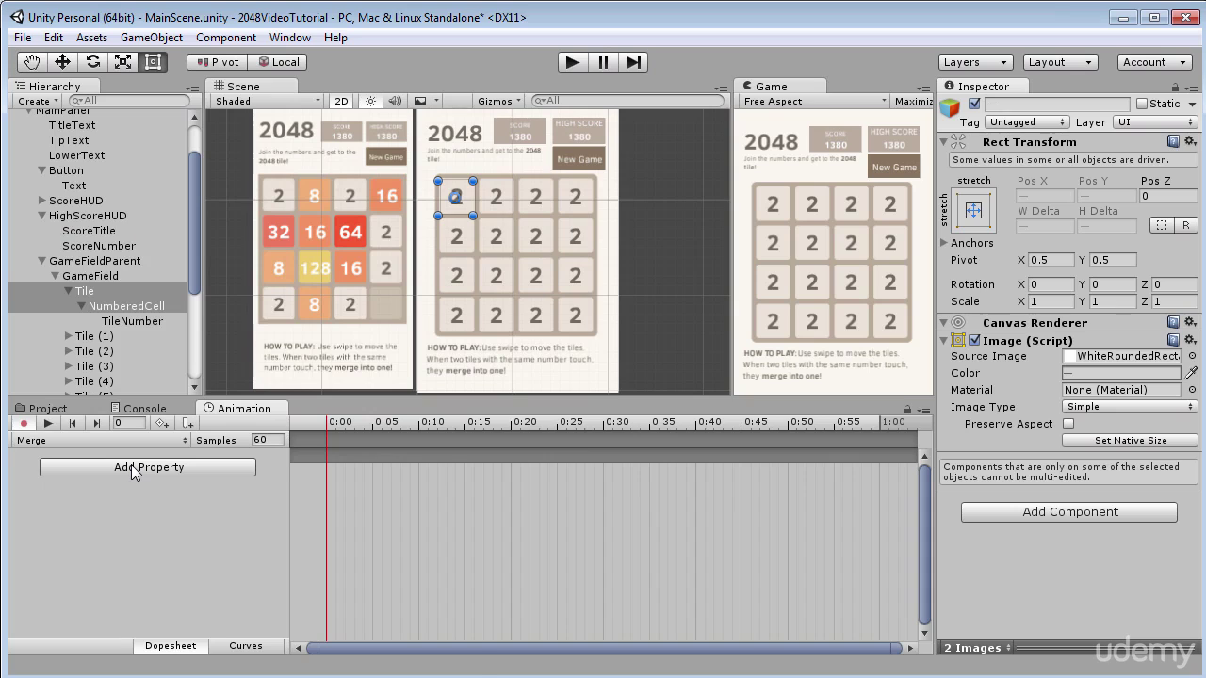
# Step: Add the Rect Transform Scale property of Tile's NumberedCell child to the Merge clip
pyautogui.click(131, 464)
pyautogui.click(265, 511)
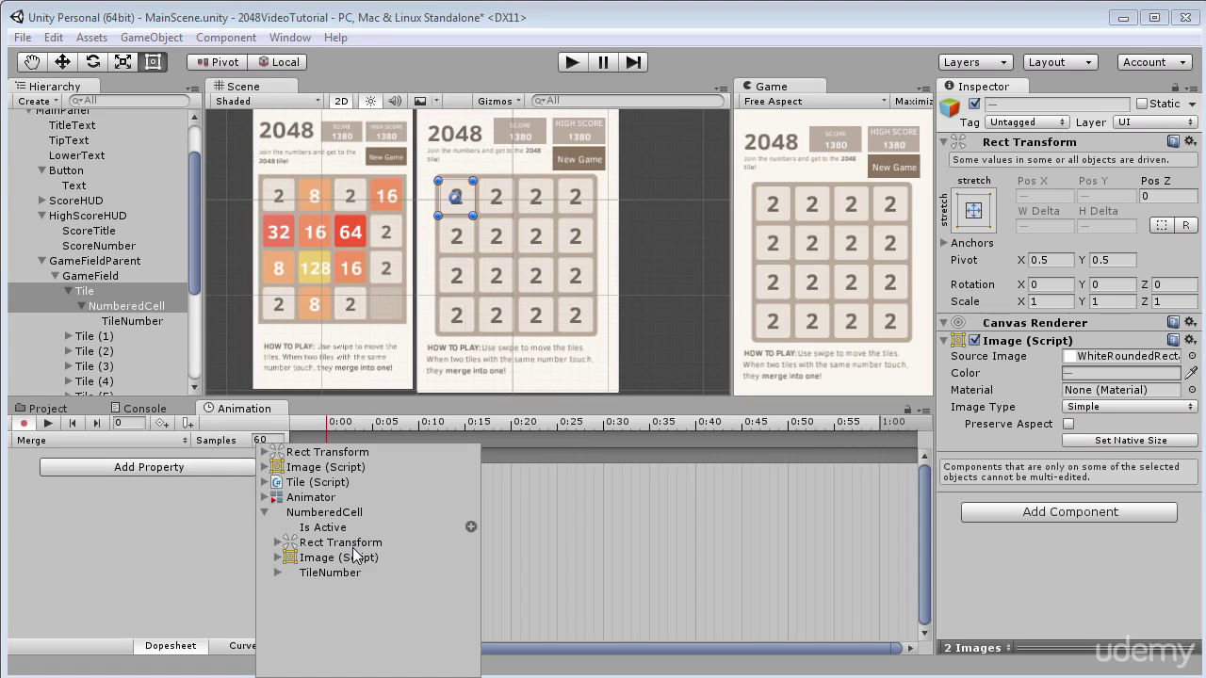
pyautogui.click(277, 543)
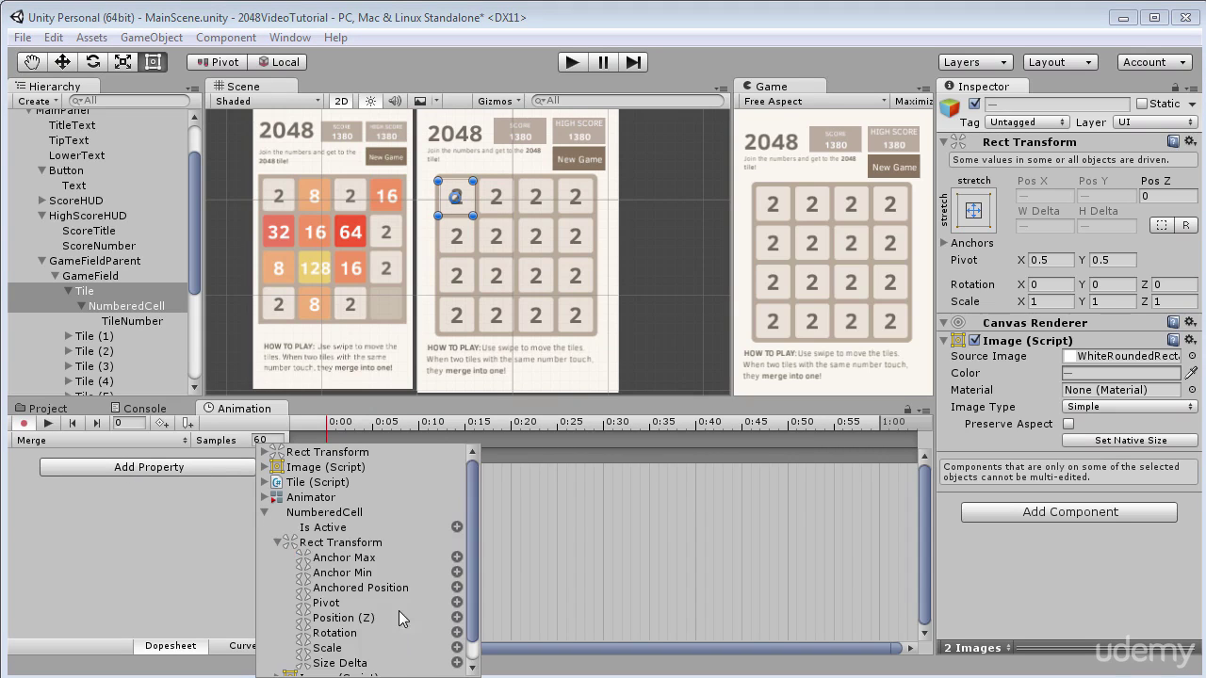
pyautogui.click(470, 648)
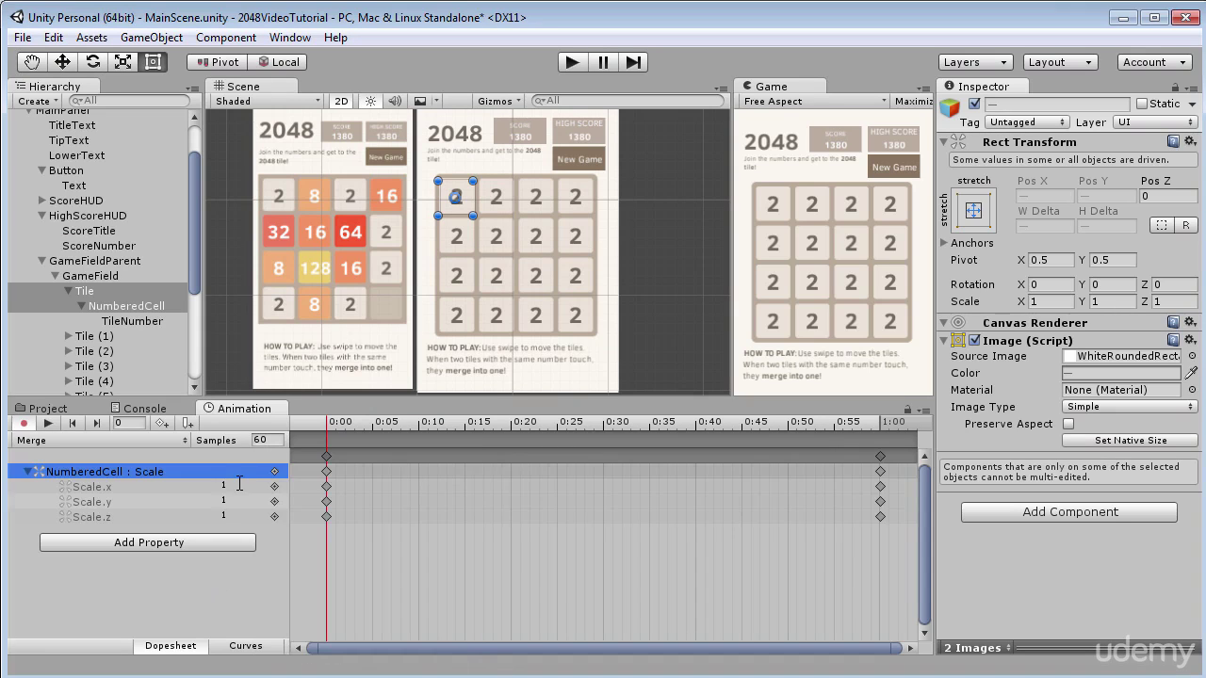
# Step: Move the Merge clip's ending Scale keyframes to frame 20 and add another set of Scale keyframes at frame 40
pyautogui.click(239, 482)
pyautogui.moveTo(879, 457); pyautogui.dragTo(511, 457)
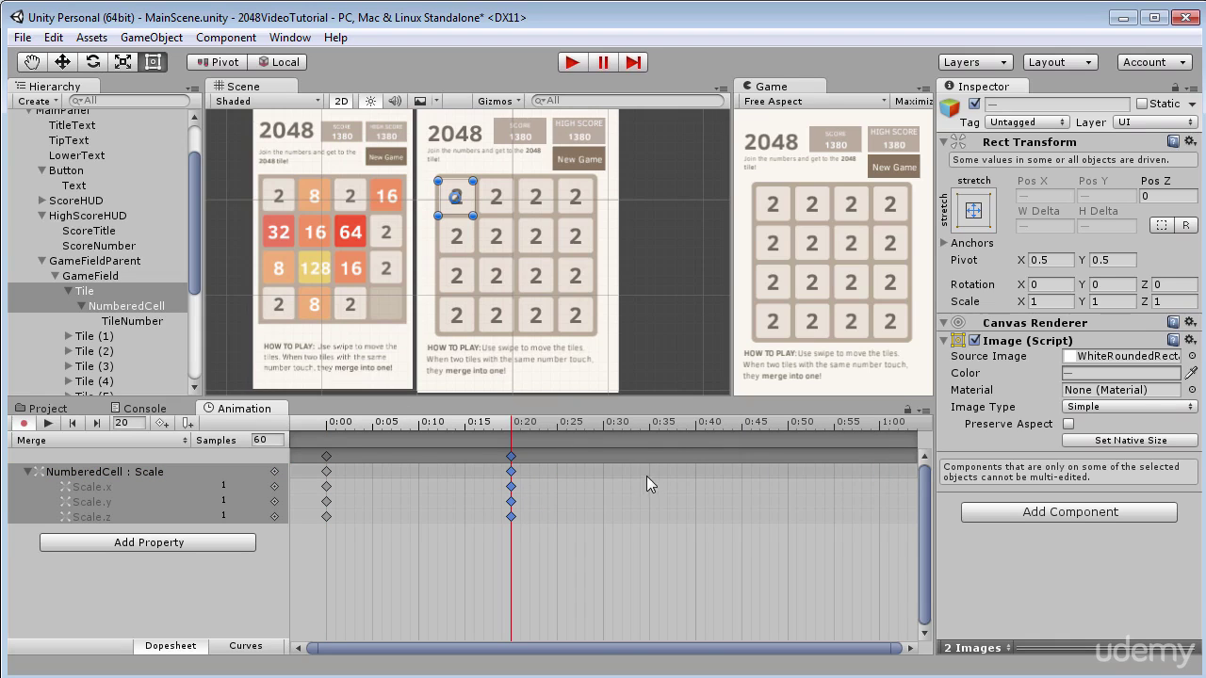
pyautogui.click(694, 456)
pyautogui.press('k')
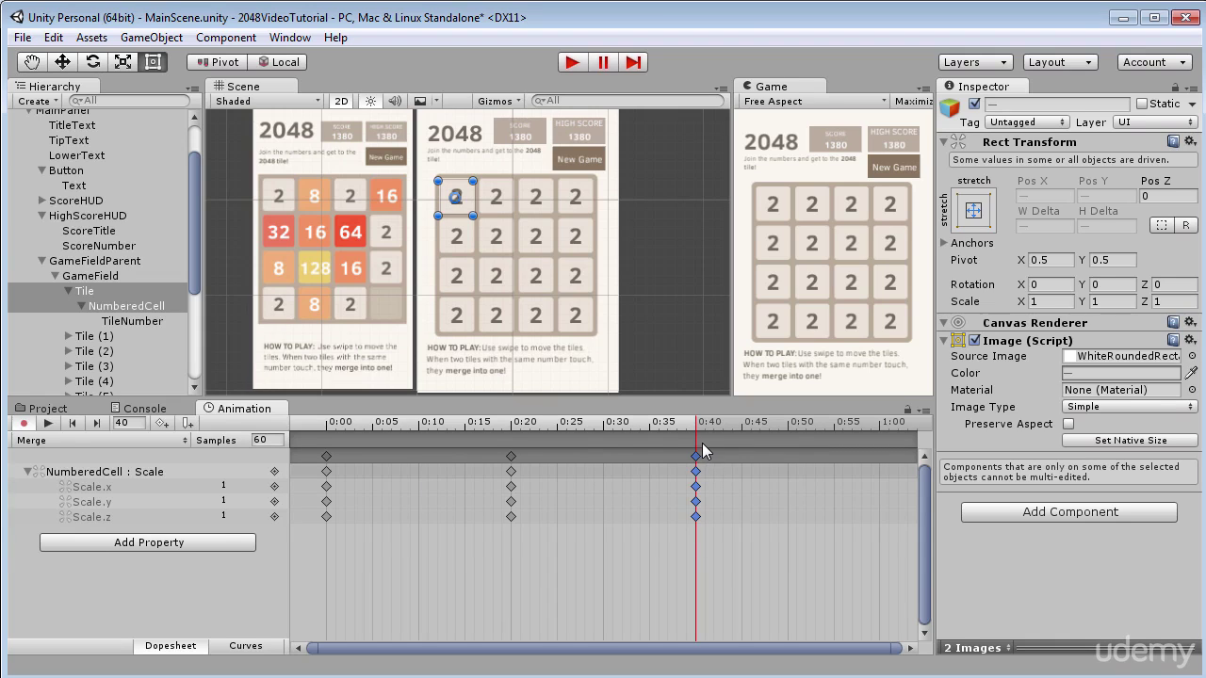
pyautogui.click(509, 457)
pyautogui.click(696, 456)
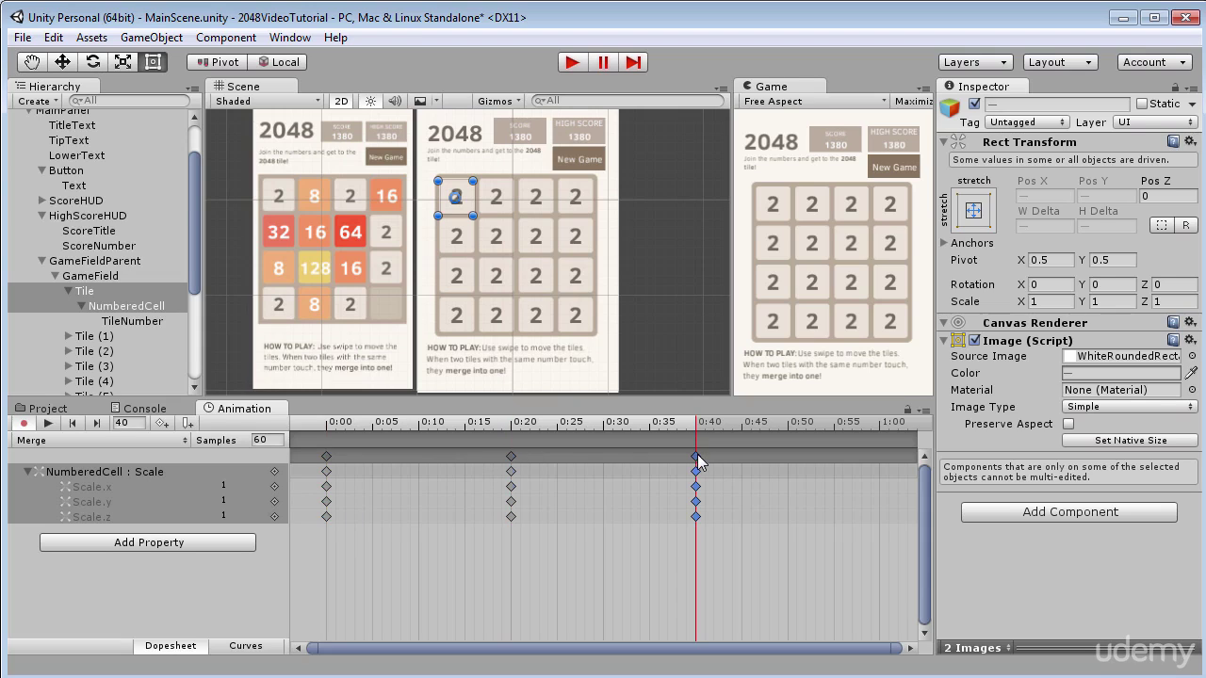
pyautogui.click(325, 456)
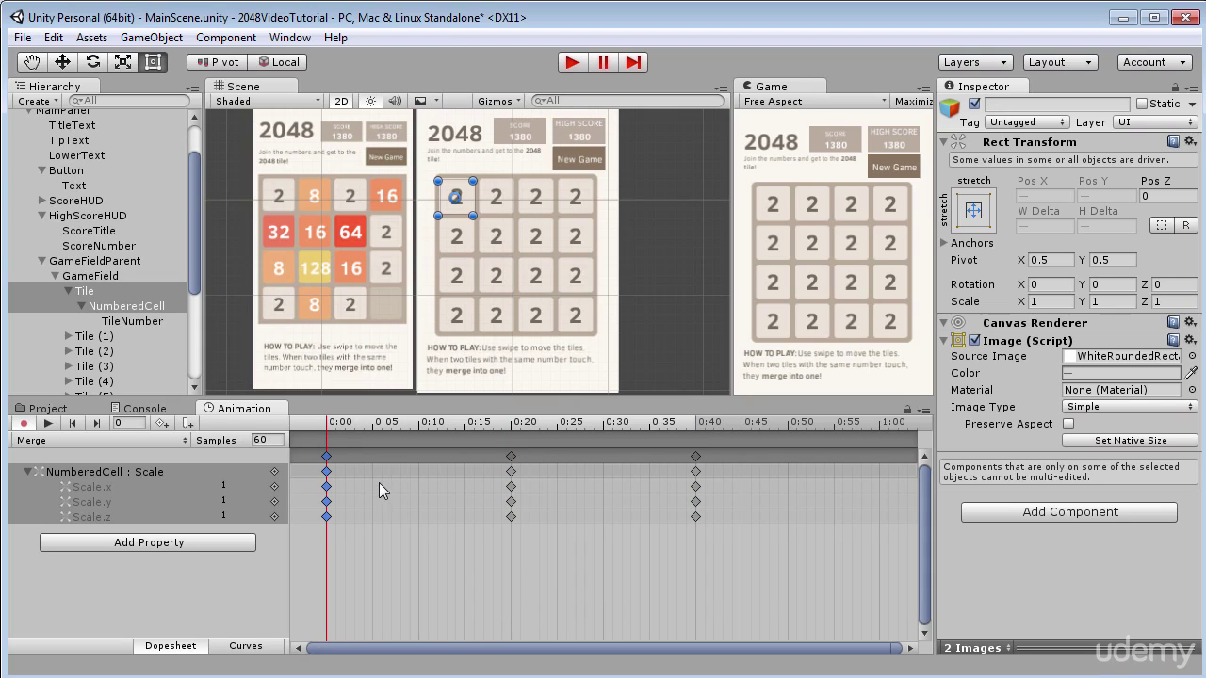
# Step: Set NumberedCell's Scale.x and Scale.y to 1.1 at frame 20 of the Merge clip and play the preview
pyautogui.click(511, 457)
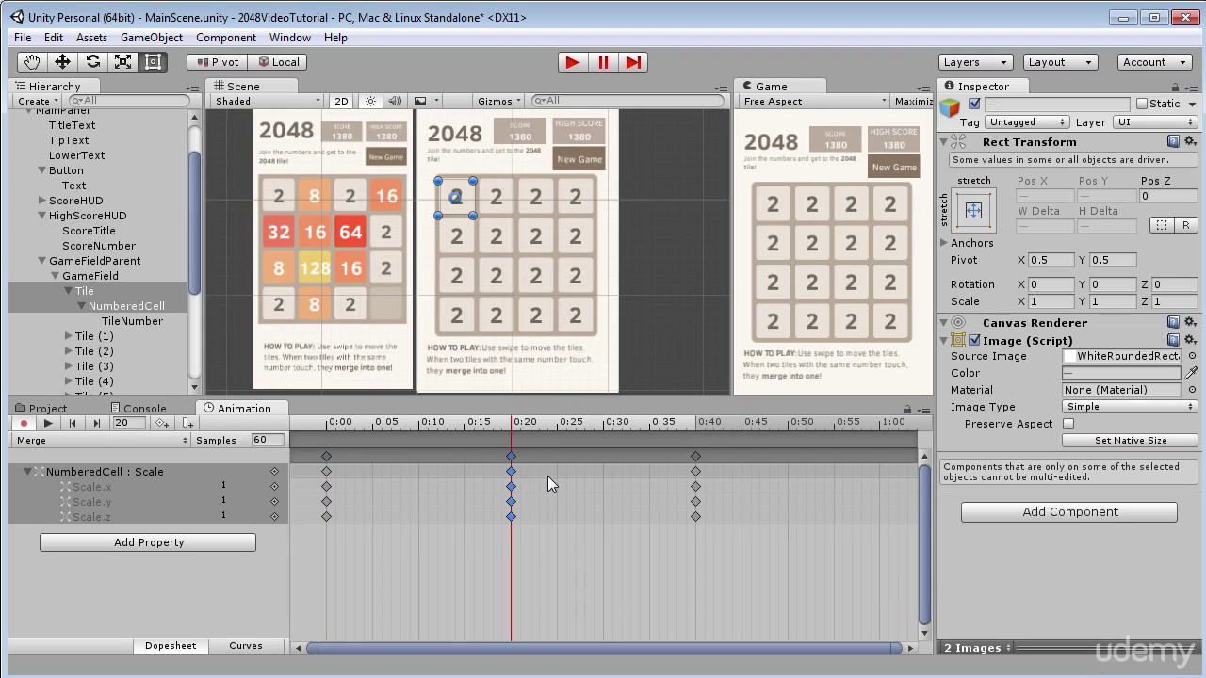
pyautogui.click(234, 484)
pyautogui.write('1.1')
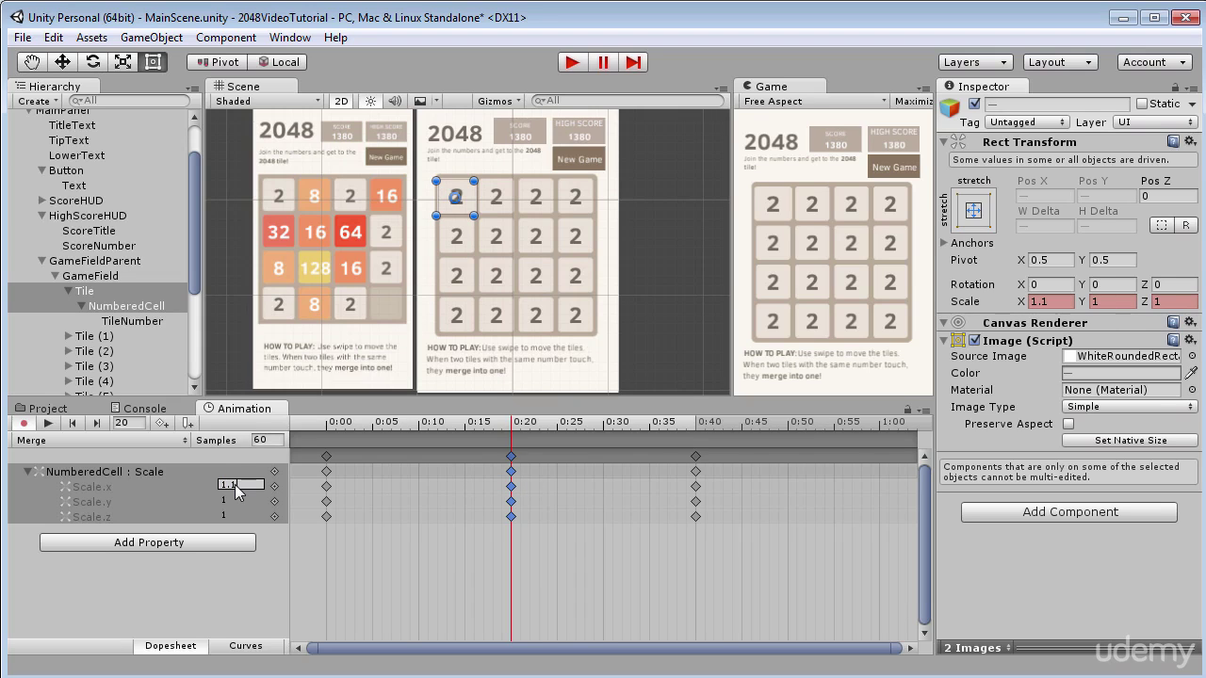
pyautogui.click(230, 501)
pyautogui.write('1.1')
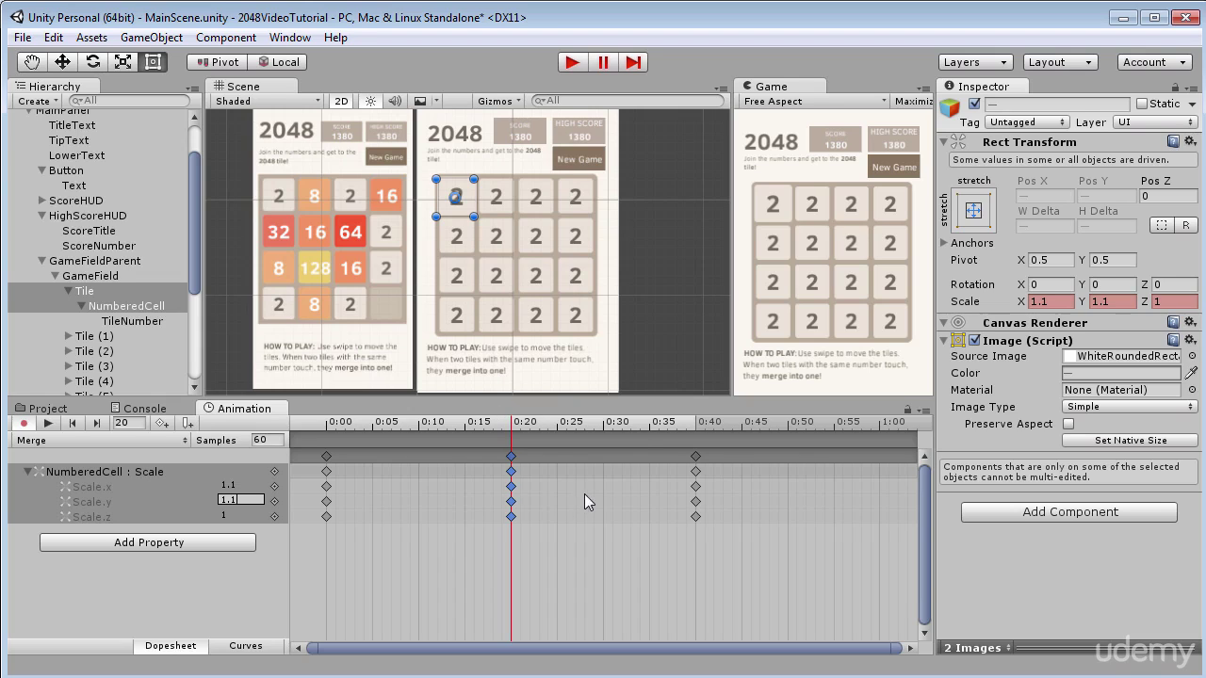
pyautogui.click(696, 457)
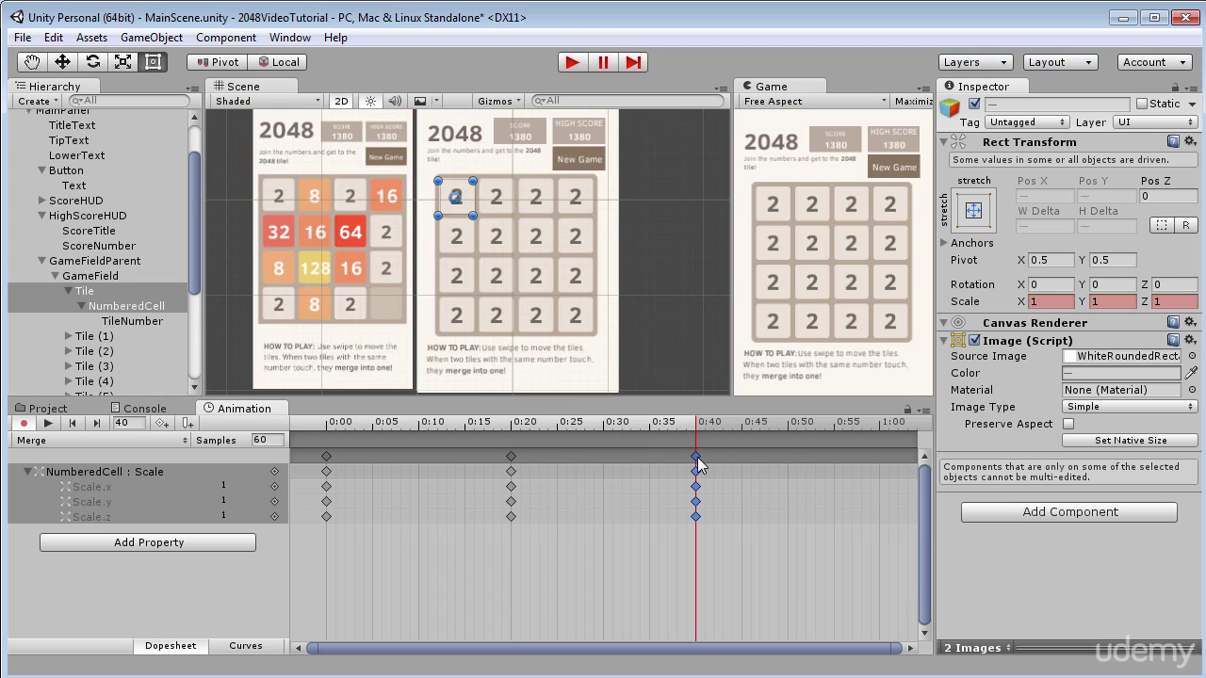
pyautogui.click(48, 423)
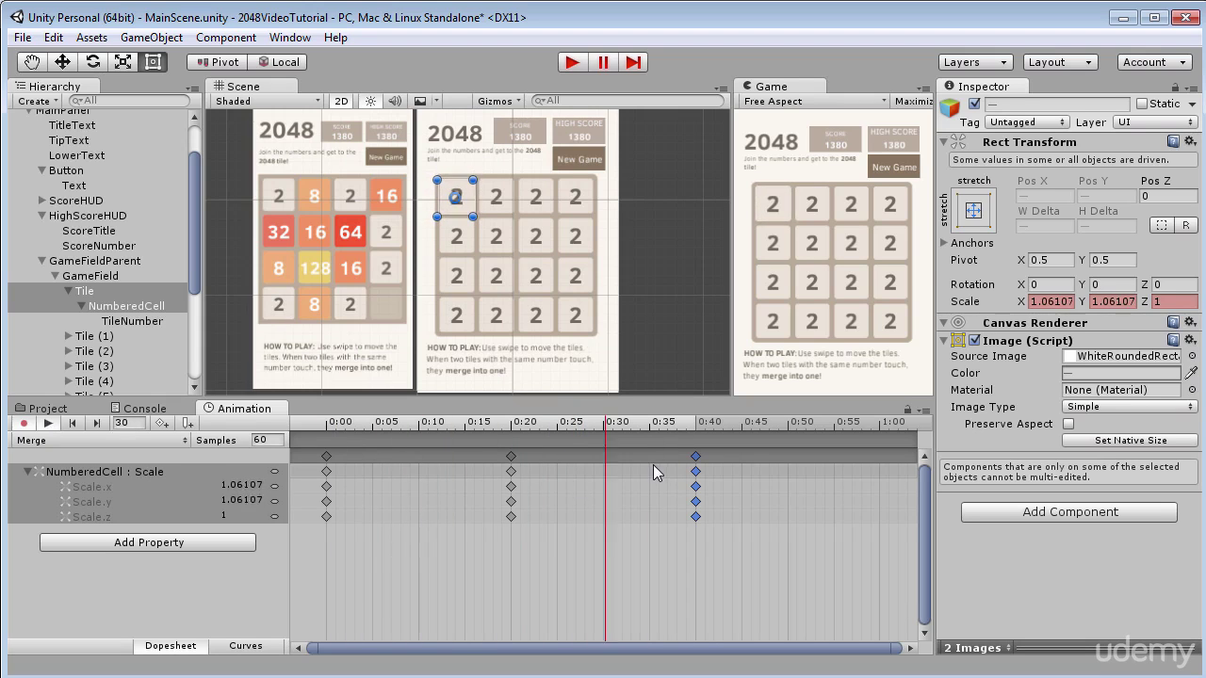
# Step: Set NumberedCell's Scale.x and Scale.y to 1.15 at frame 20 of the Merge clip, preview it, and leave recording
pyautogui.moveTo(509, 466); pyautogui.dragTo(470, 469)
pyautogui.hotkey('ctrl', 'z')
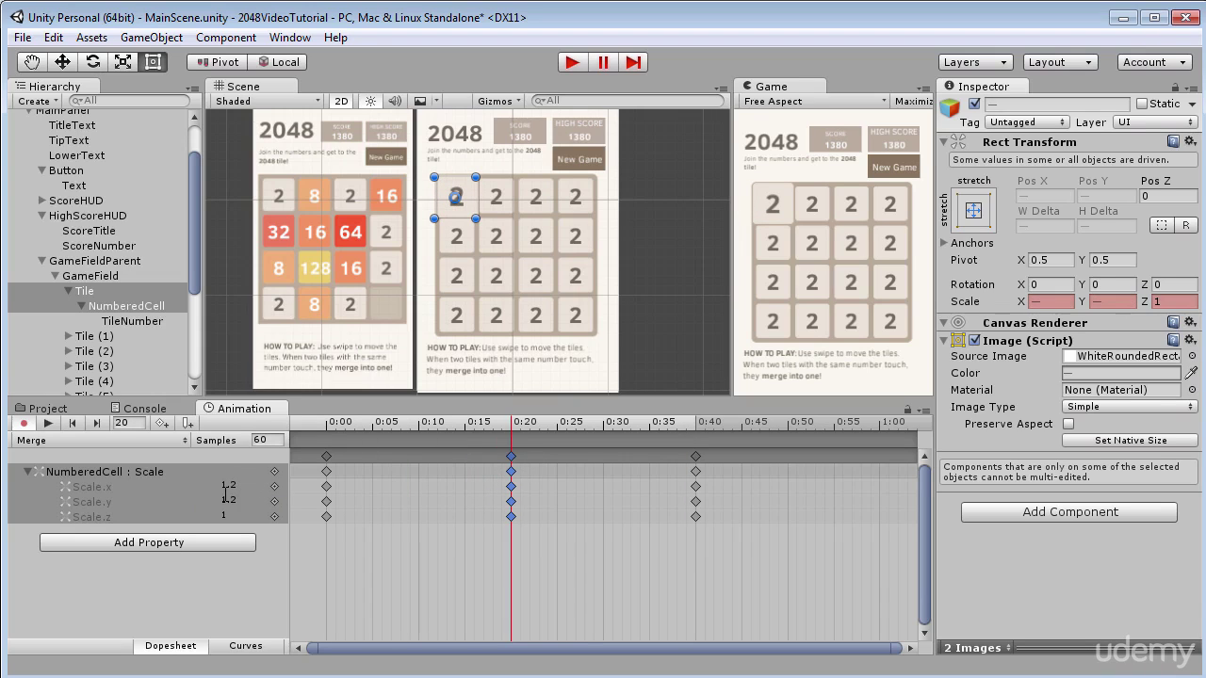
pyautogui.click(243, 486)
pyautogui.write('1.151.15')
pyautogui.click(534, 483)
pyautogui.click(47, 421)
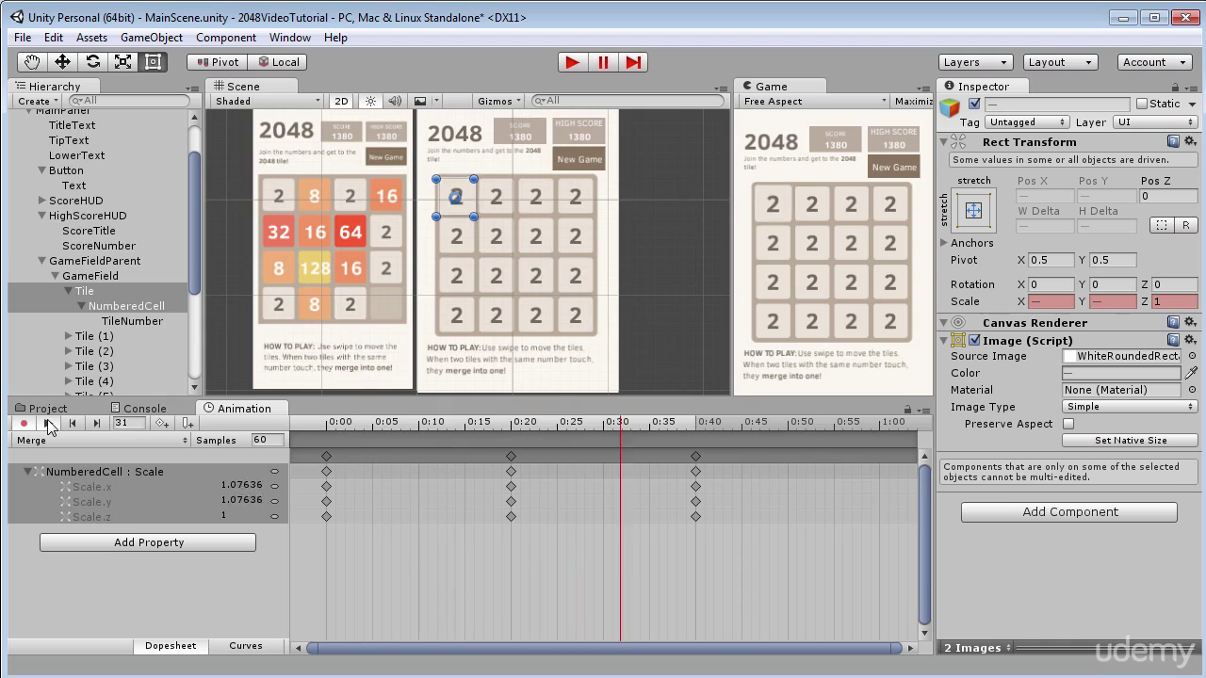
pyautogui.click(47, 423)
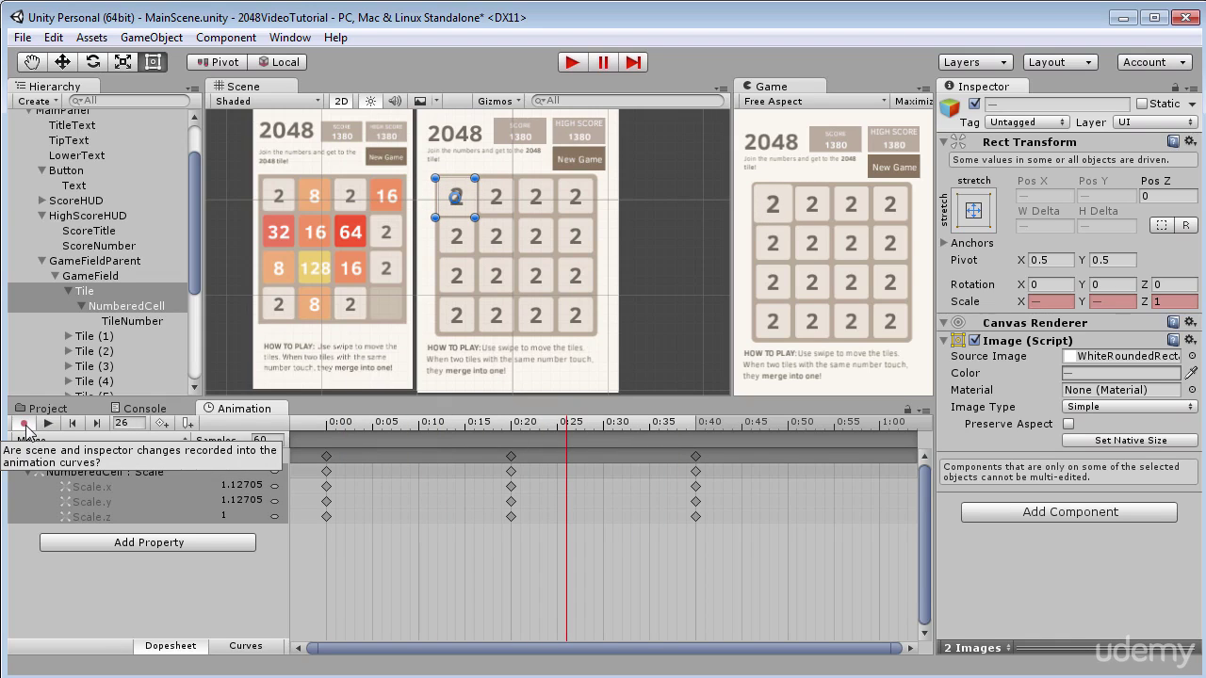
pyautogui.click(23, 424)
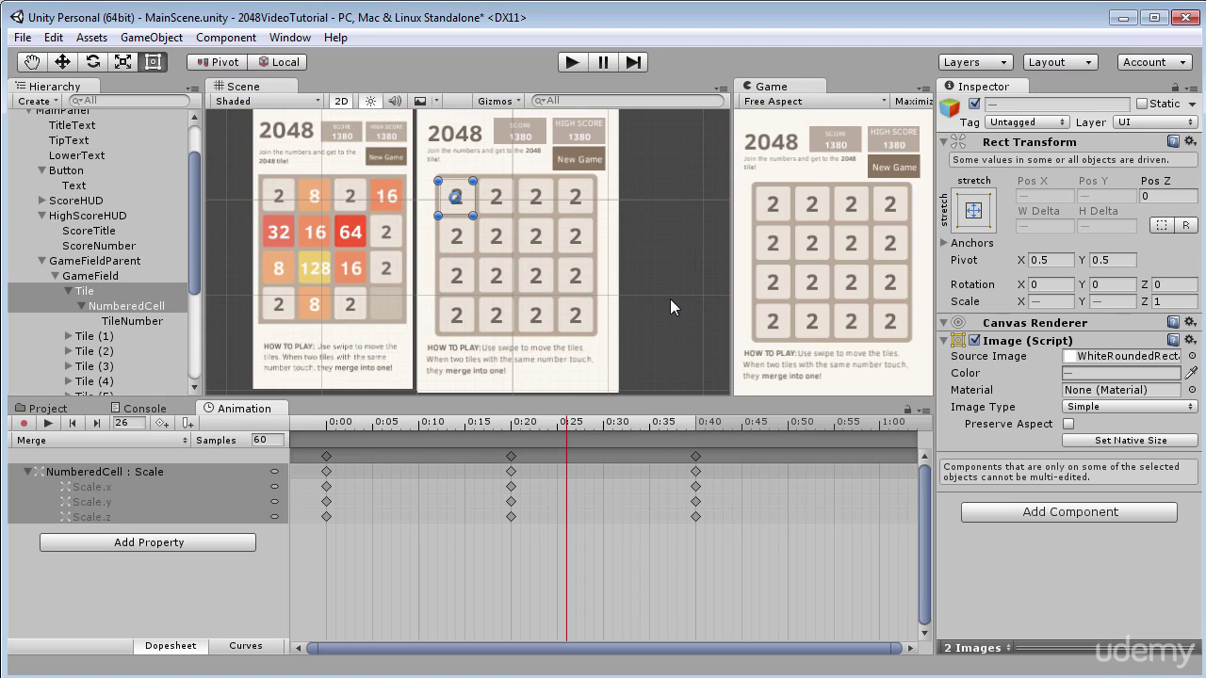
# Step: Select the Tile object, collapse its children, and open its controller in the Animator window
pyautogui.click(111, 294)
pyautogui.scroll(-3, 1036, 372)
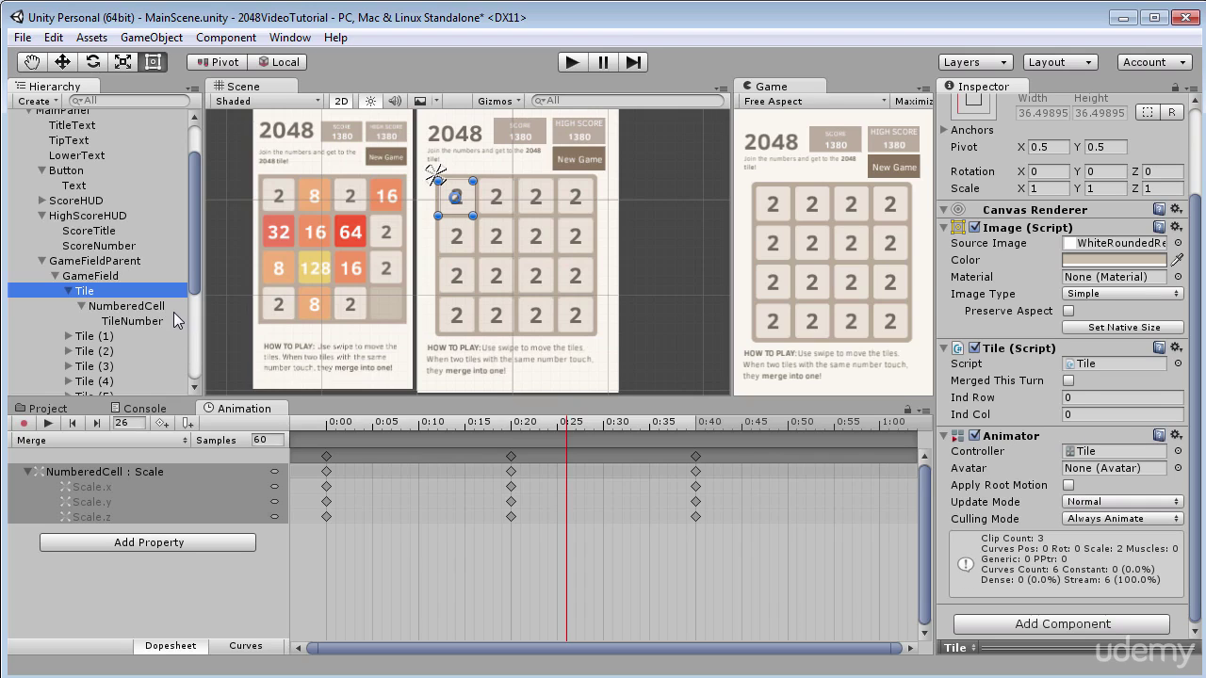
pyautogui.click(68, 293)
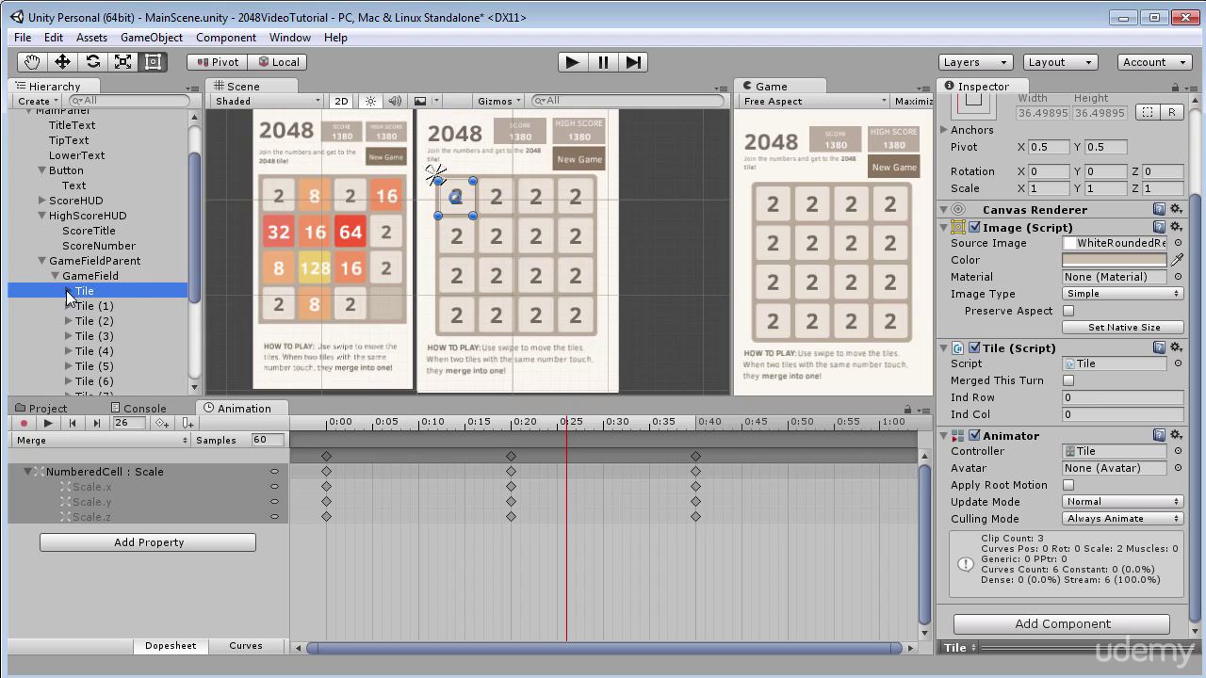
pyautogui.click(286, 38)
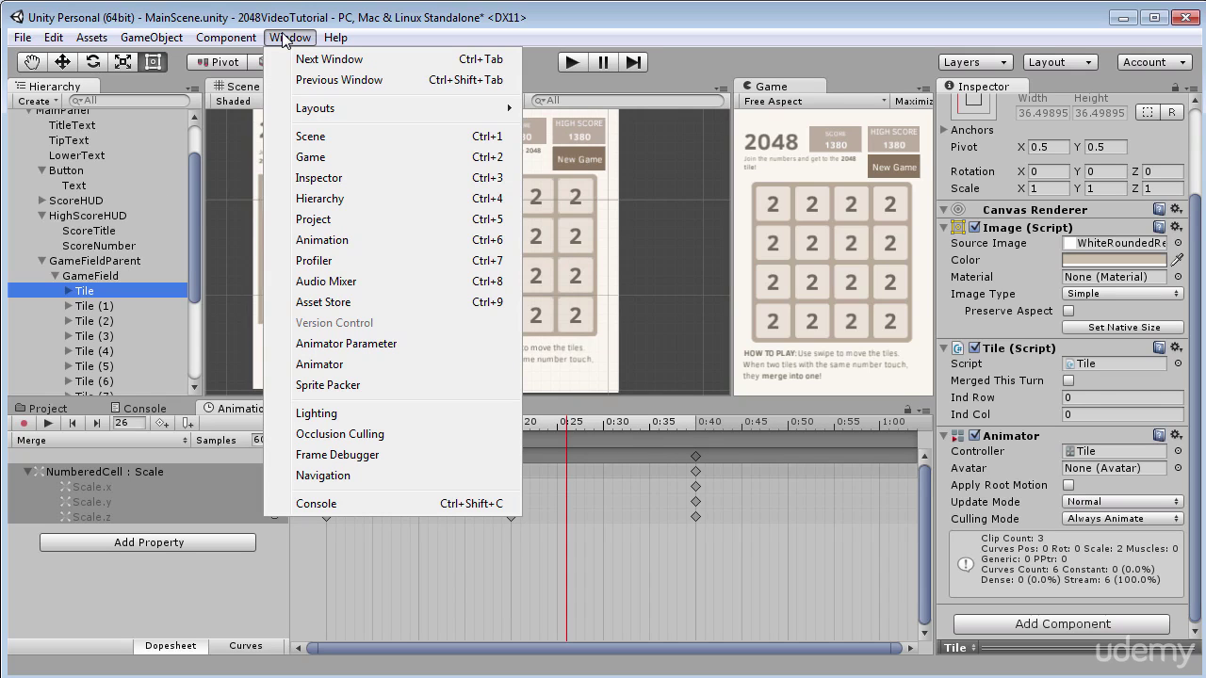
pyautogui.click(374, 370)
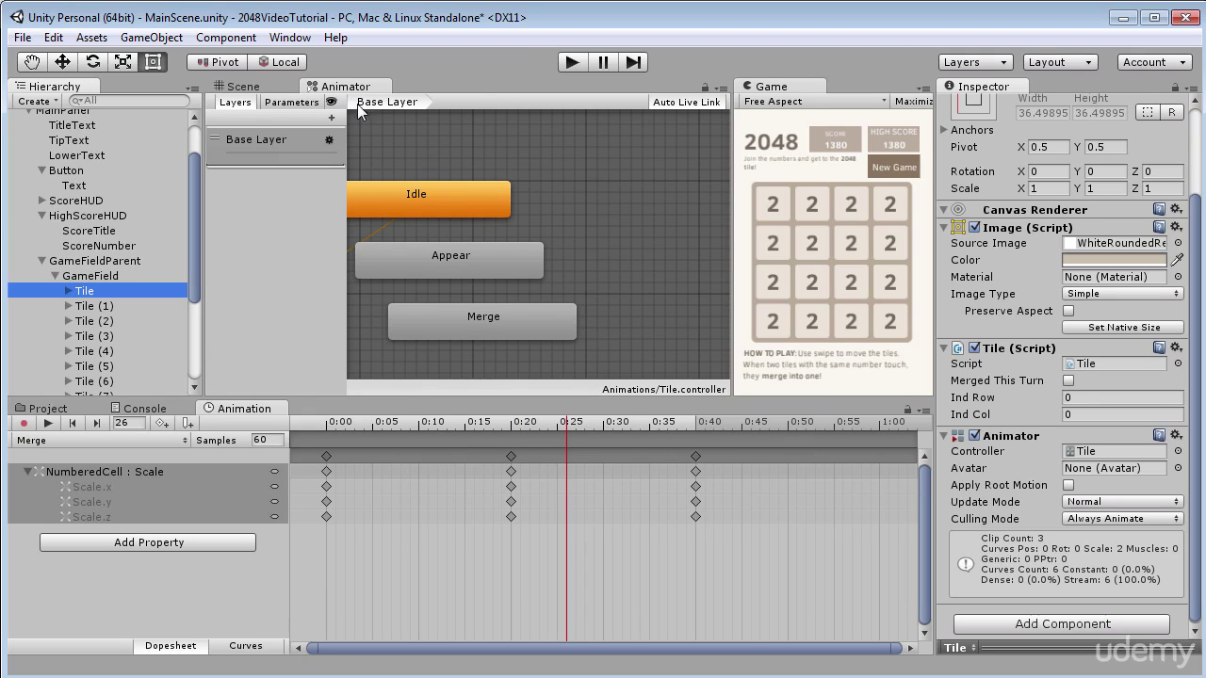
# Step: Arrange the state nodes with Any State and Entry stacked beside Idle, and Appear and Merge side by side below them
pyautogui.click(539, 246)
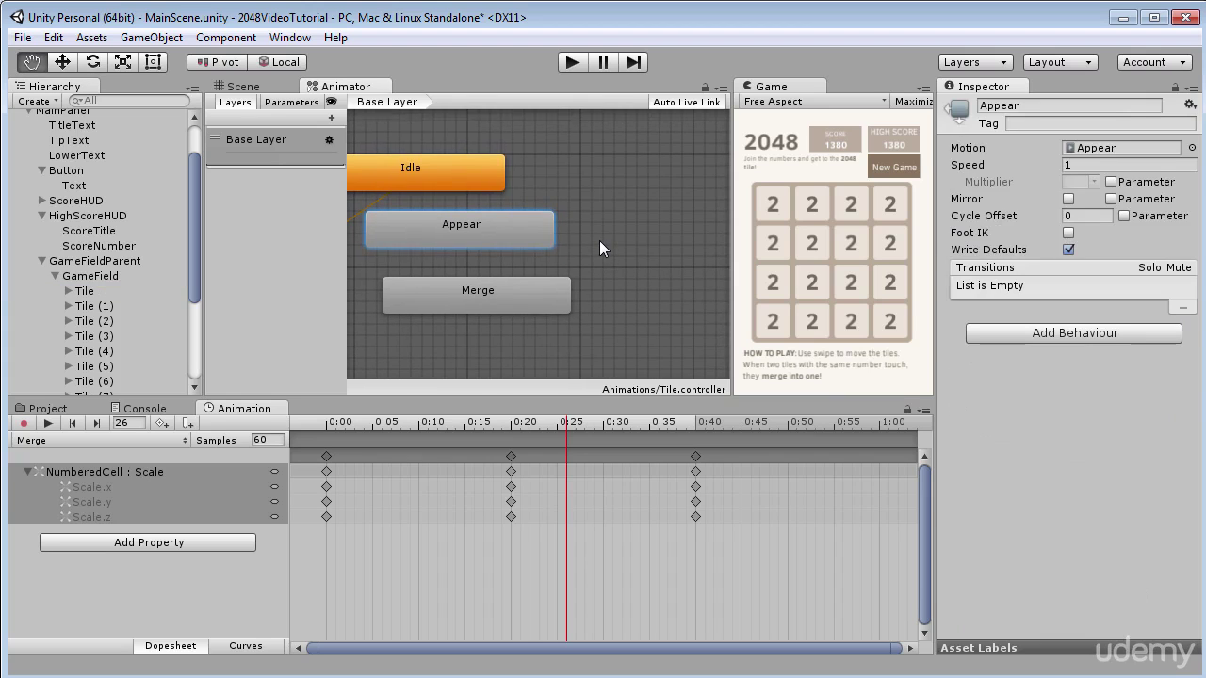
pyautogui.moveTo(601, 240); pyautogui.dragTo(724, 216, button='middle')
pyautogui.moveTo(530, 300); pyautogui.dragTo(586, 316, button='middle')
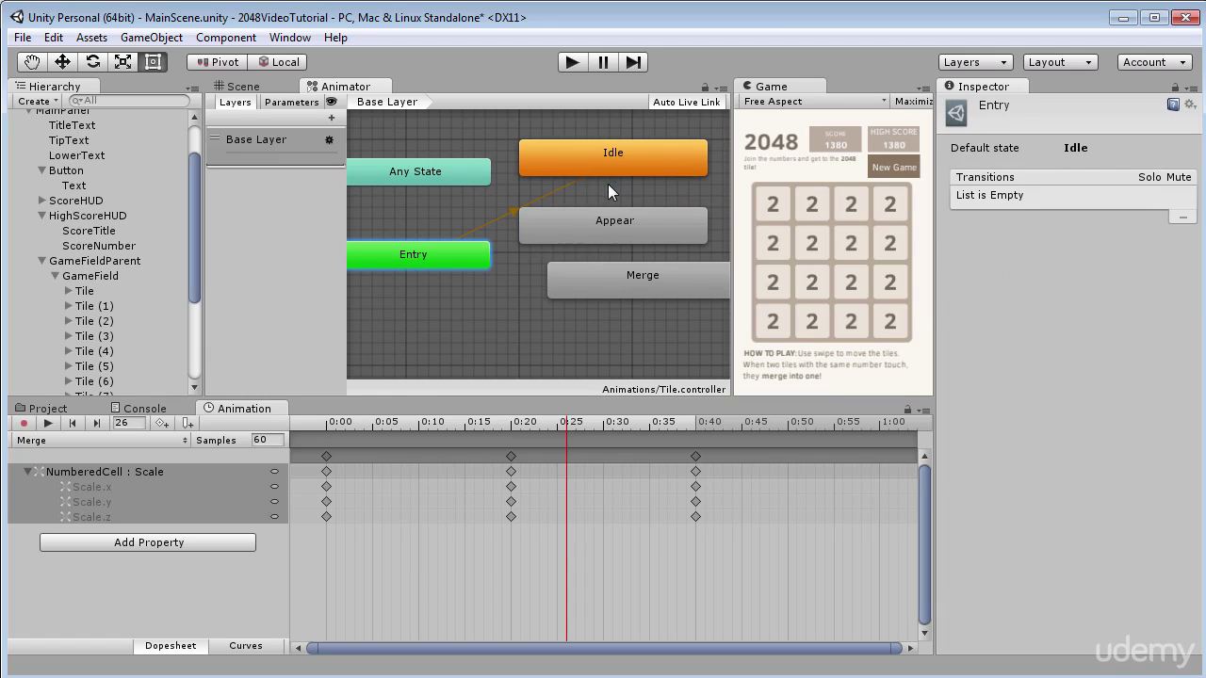
pyautogui.moveTo(452, 256); pyautogui.dragTo(436, 215)
pyautogui.moveTo(439, 150); pyautogui.dragTo(441, 173)
pyautogui.moveTo(434, 216); pyautogui.dragTo(447, 133)
pyautogui.moveTo(628, 227); pyautogui.dragTo(471, 255)
pyautogui.moveTo(619, 279); pyautogui.dragTo(660, 260)
pyautogui.click(503, 256)
pyautogui.moveTo(503, 256); pyautogui.dragTo(490, 244)
pyautogui.moveTo(647, 255); pyautogui.dragTo(604, 246)
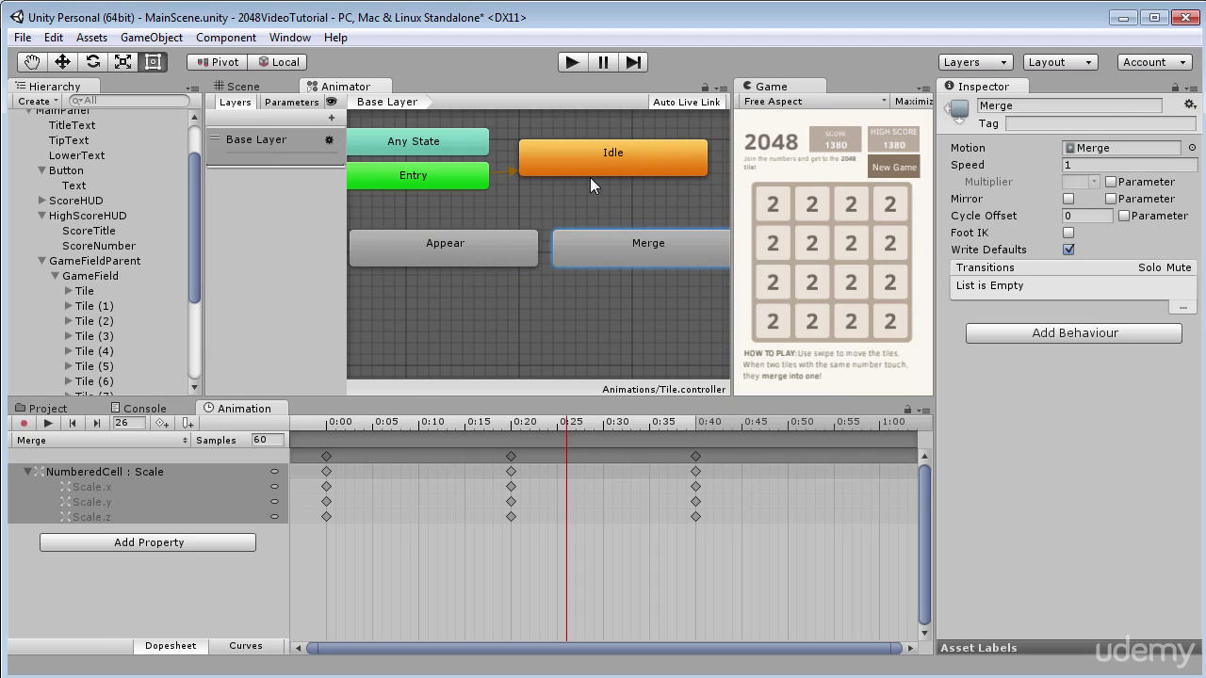
# Step: Create transitions from the Idle state to the Appear state and from Idle to the Merge state
pyautogui.rightClick(573, 156)
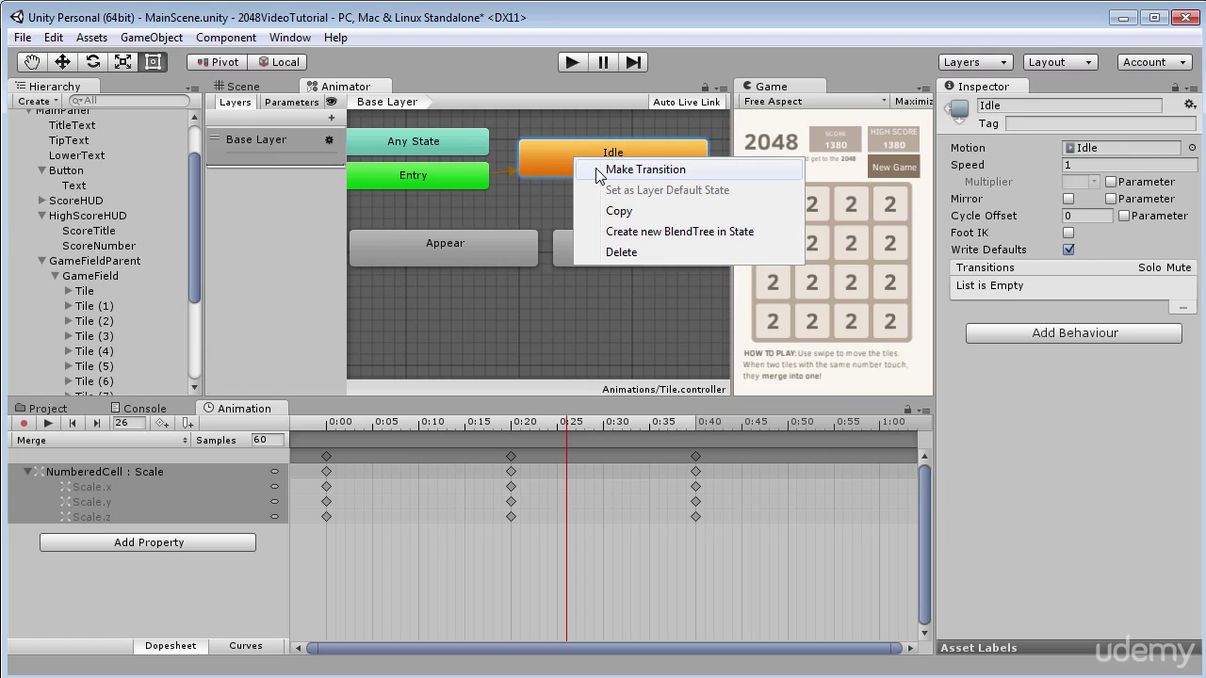
pyautogui.click(572, 168)
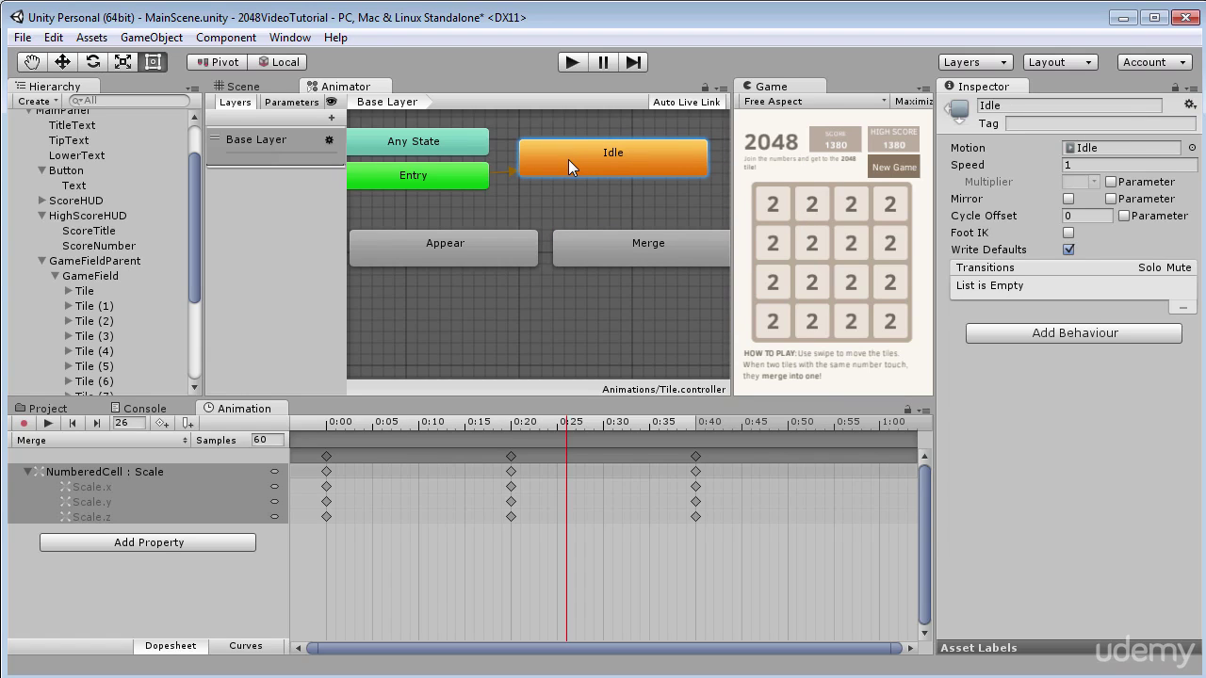
pyautogui.rightClick(568, 159)
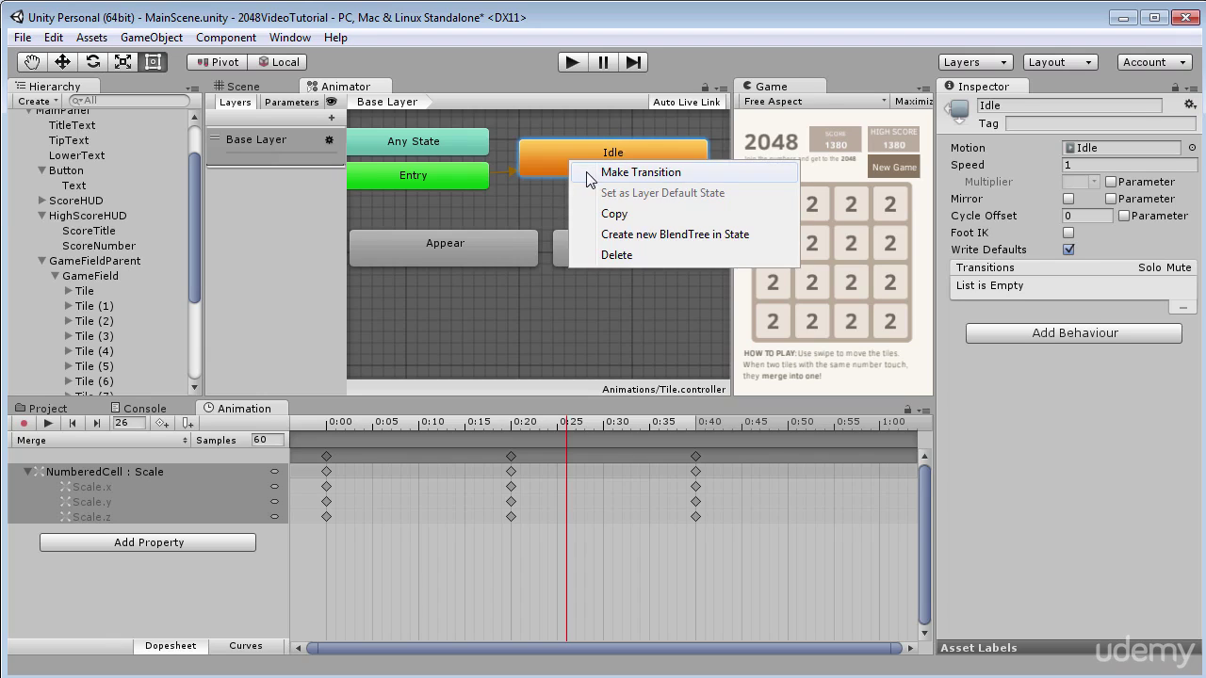
pyautogui.click(591, 173)
pyautogui.click(442, 238)
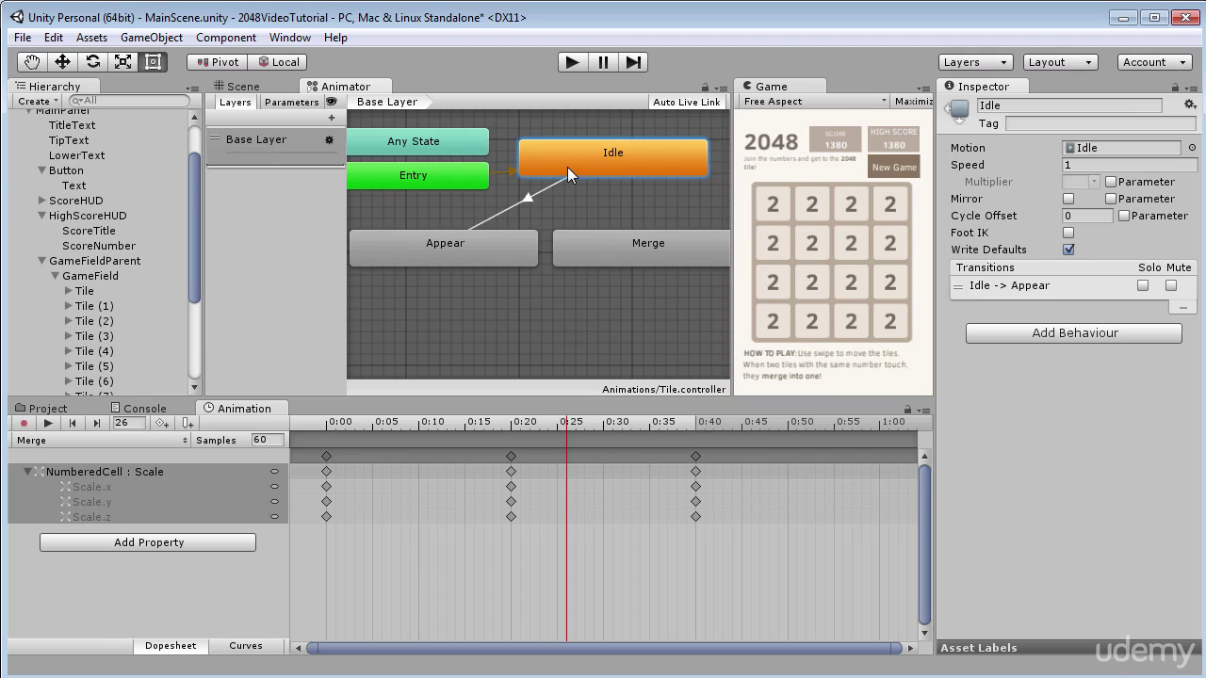
pyautogui.rightClick(646, 161)
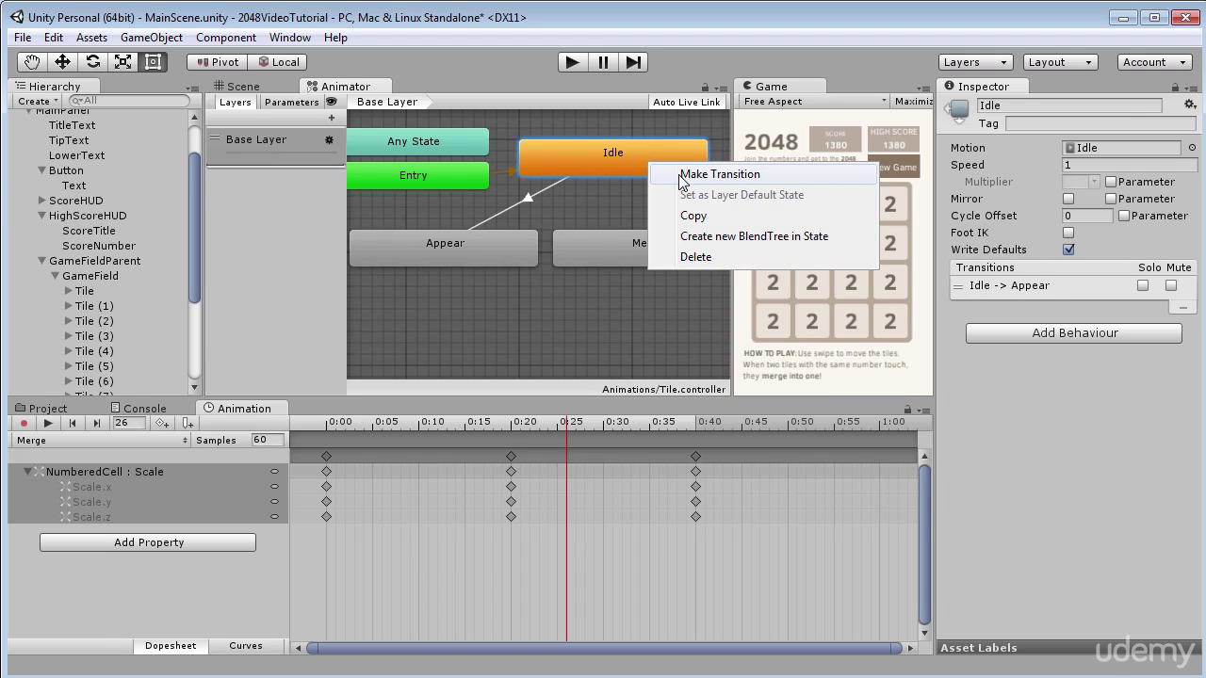
pyautogui.click(657, 172)
pyautogui.click(660, 236)
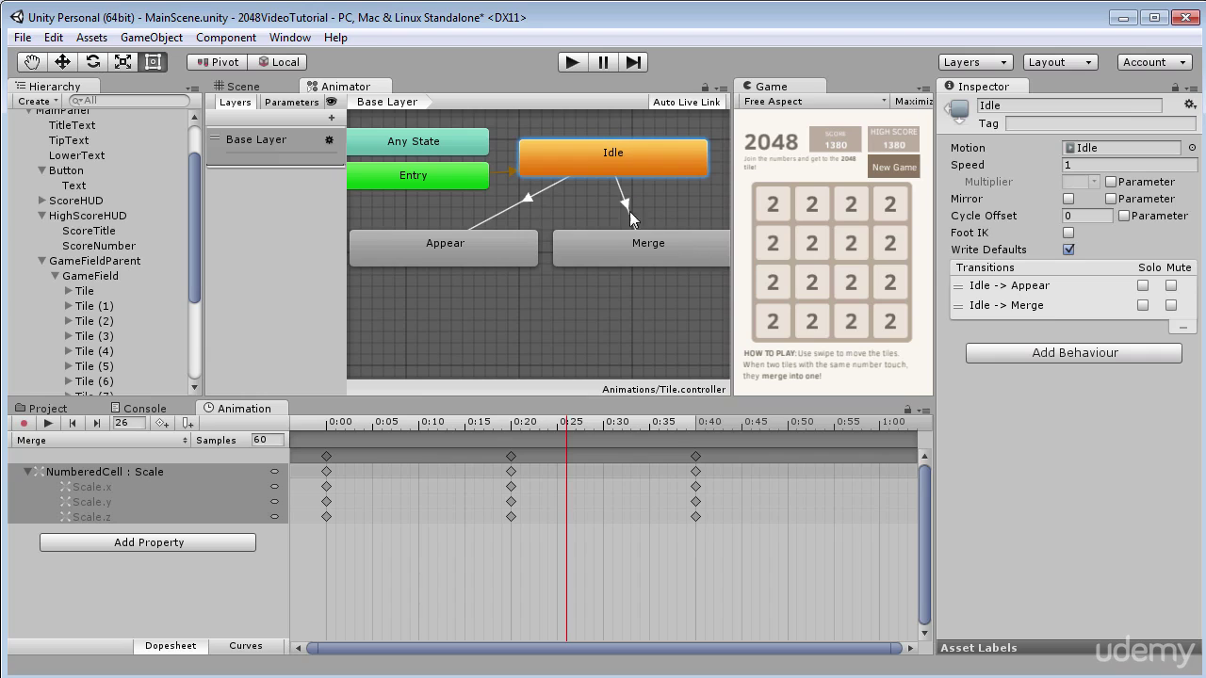
# Step: Create return transitions from the Merge state to Idle and from the Appear state to Idle
pyautogui.rightClick(665, 237)
pyautogui.click(709, 254)
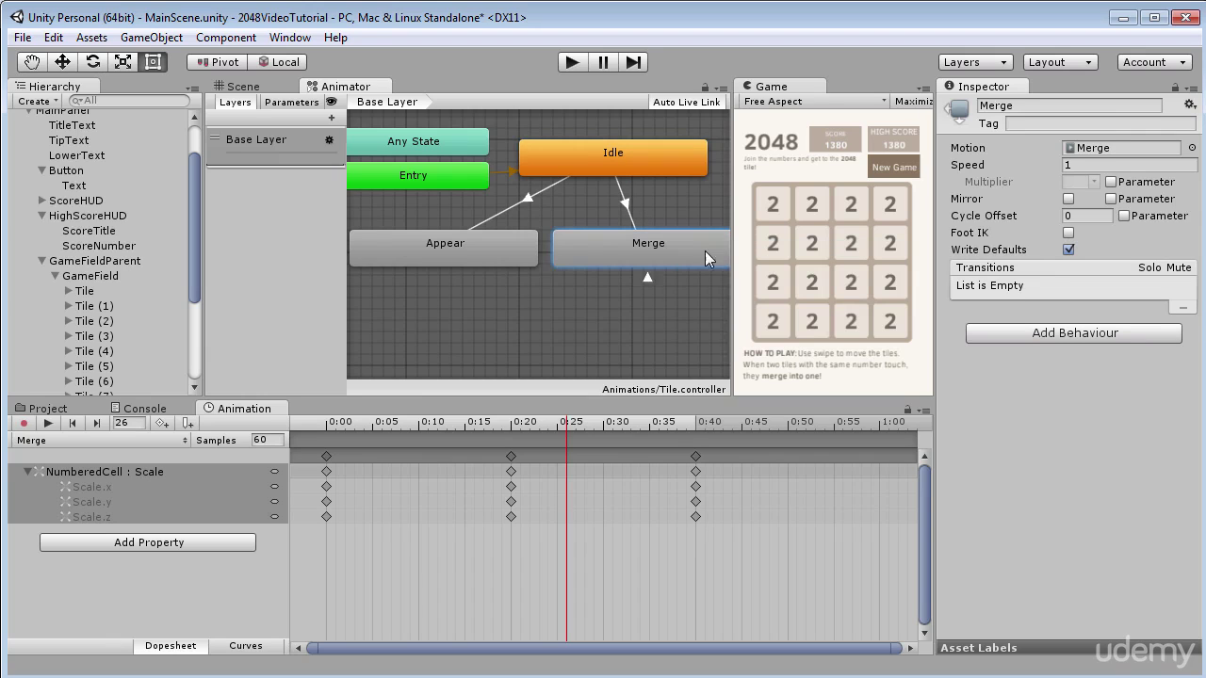
pyautogui.click(632, 161)
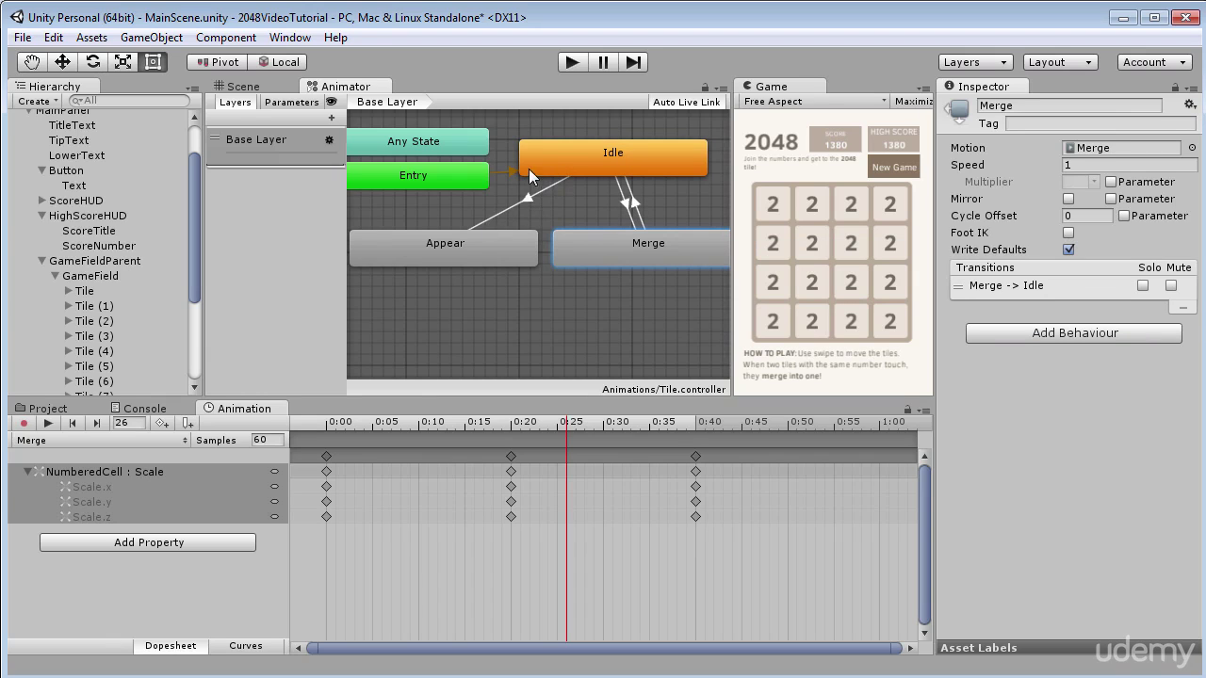
pyautogui.rightClick(476, 243)
pyautogui.click(546, 256)
pyautogui.click(591, 170)
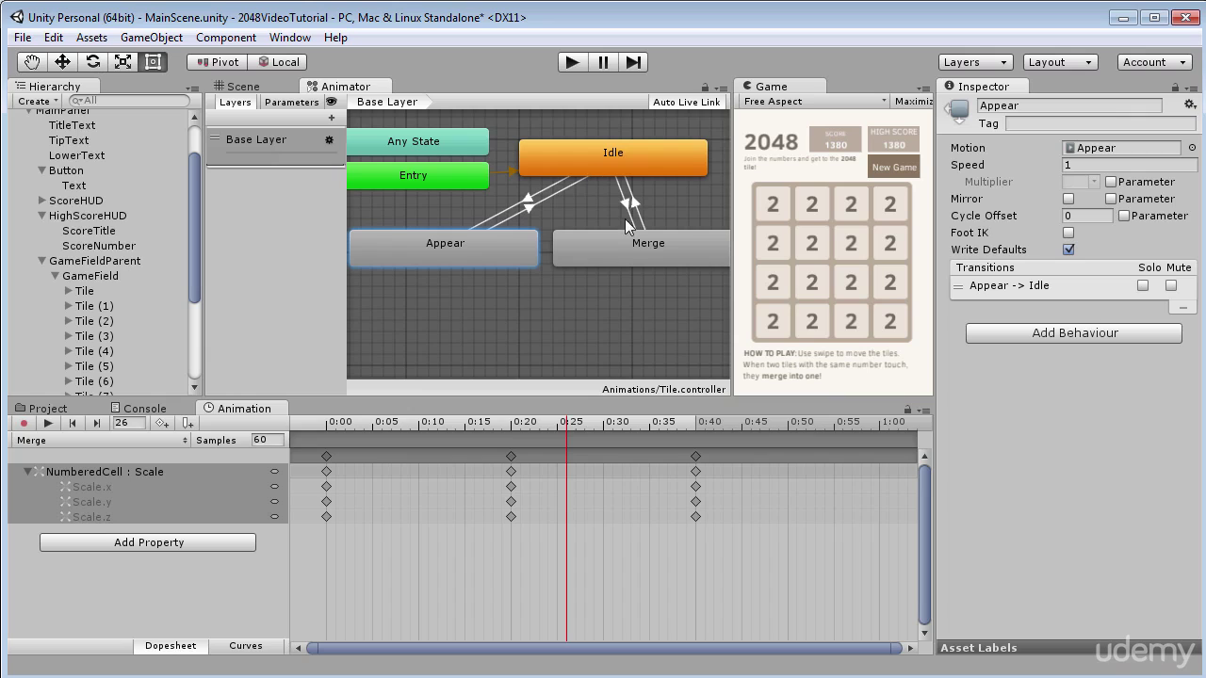
# Step: Add a trigger parameter named Appear to the Tile animator controller
pyautogui.click(530, 195)
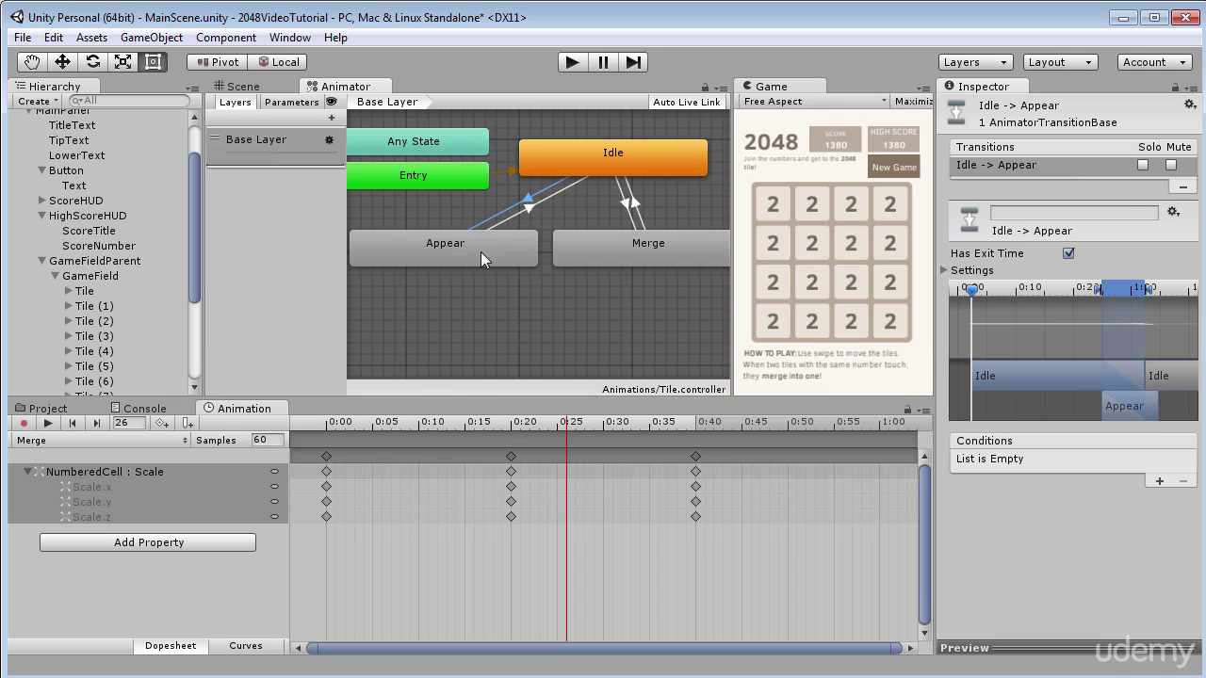
pyautogui.click(289, 103)
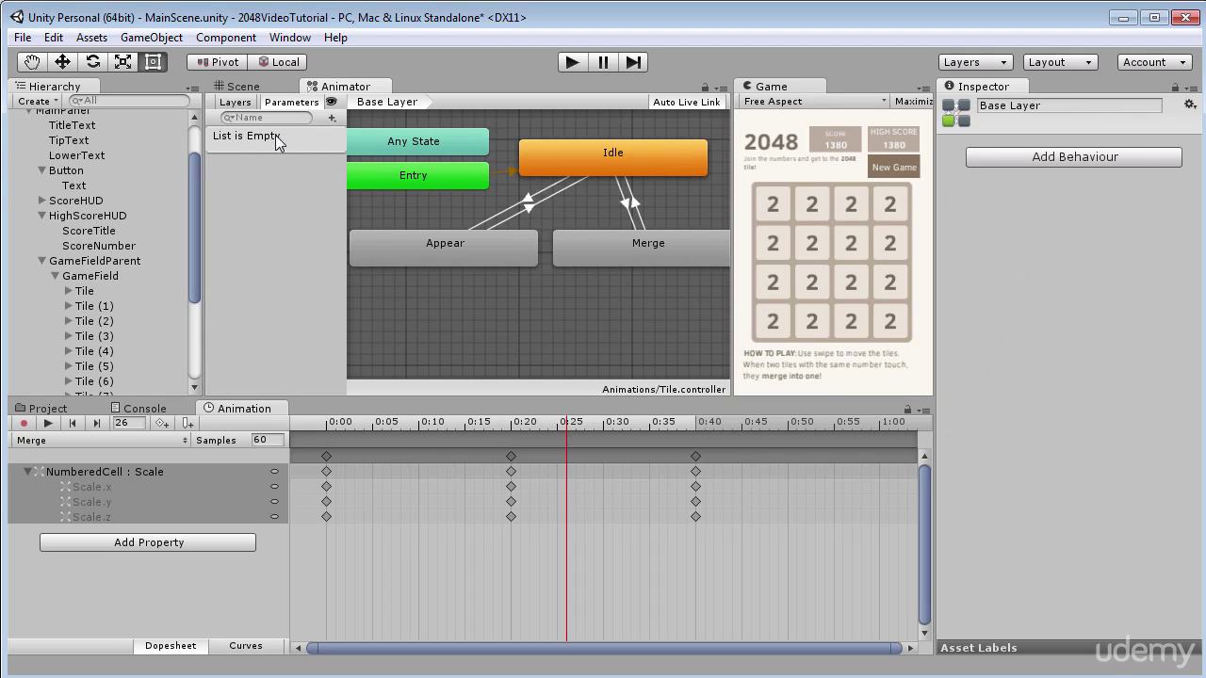
pyautogui.click(331, 119)
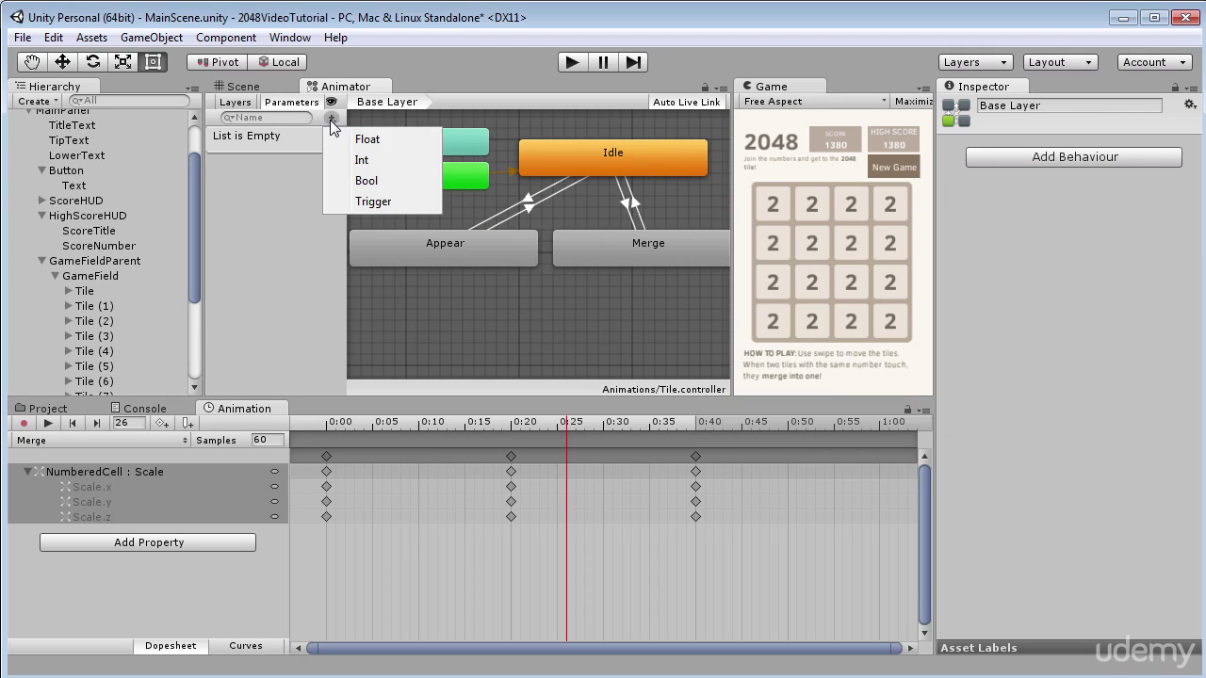
pyautogui.click(372, 202)
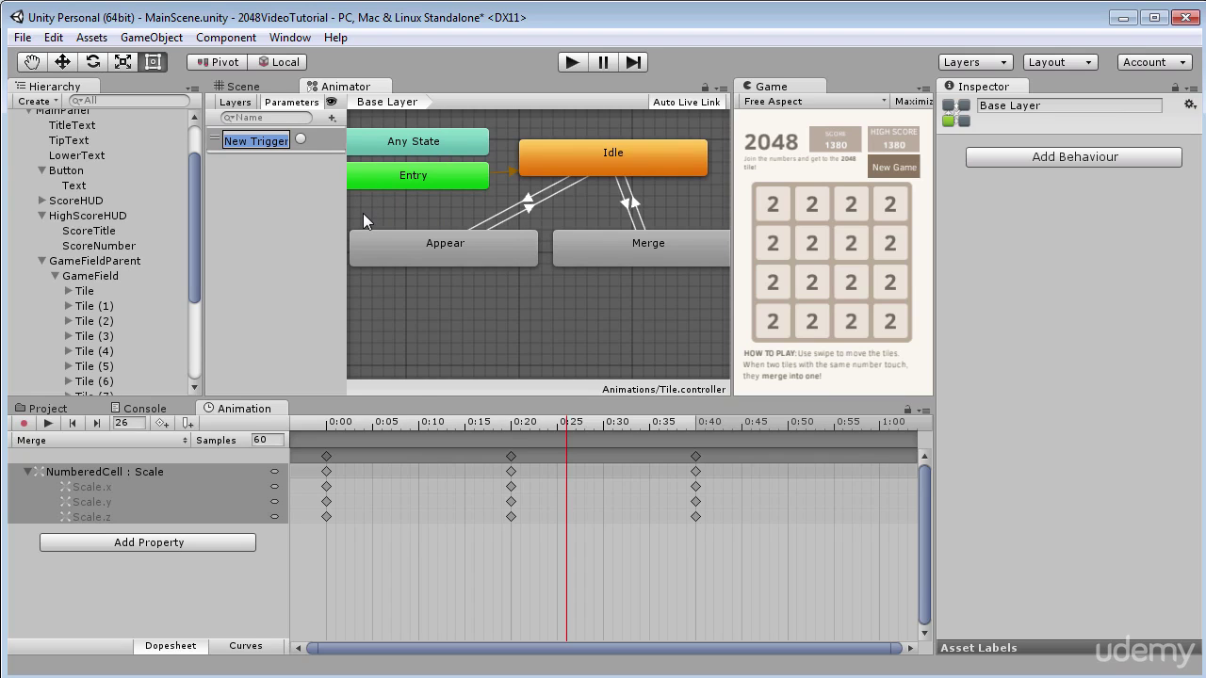
pyautogui.write('Appear')
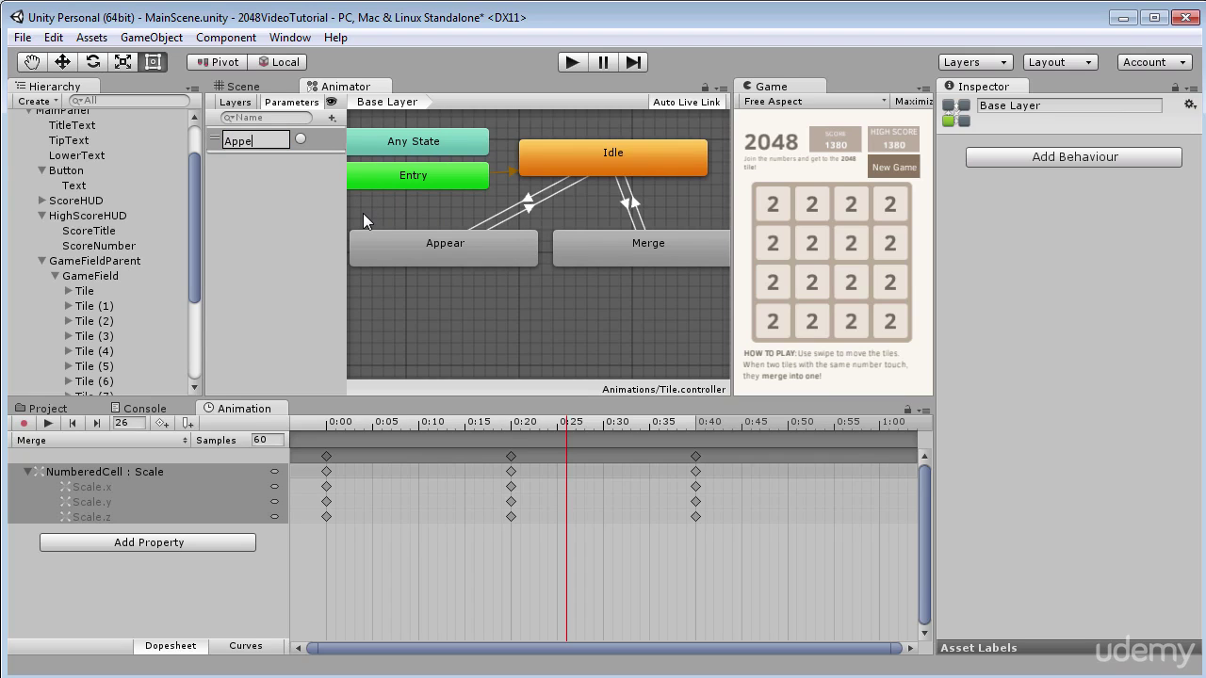
pyautogui.press('Return')
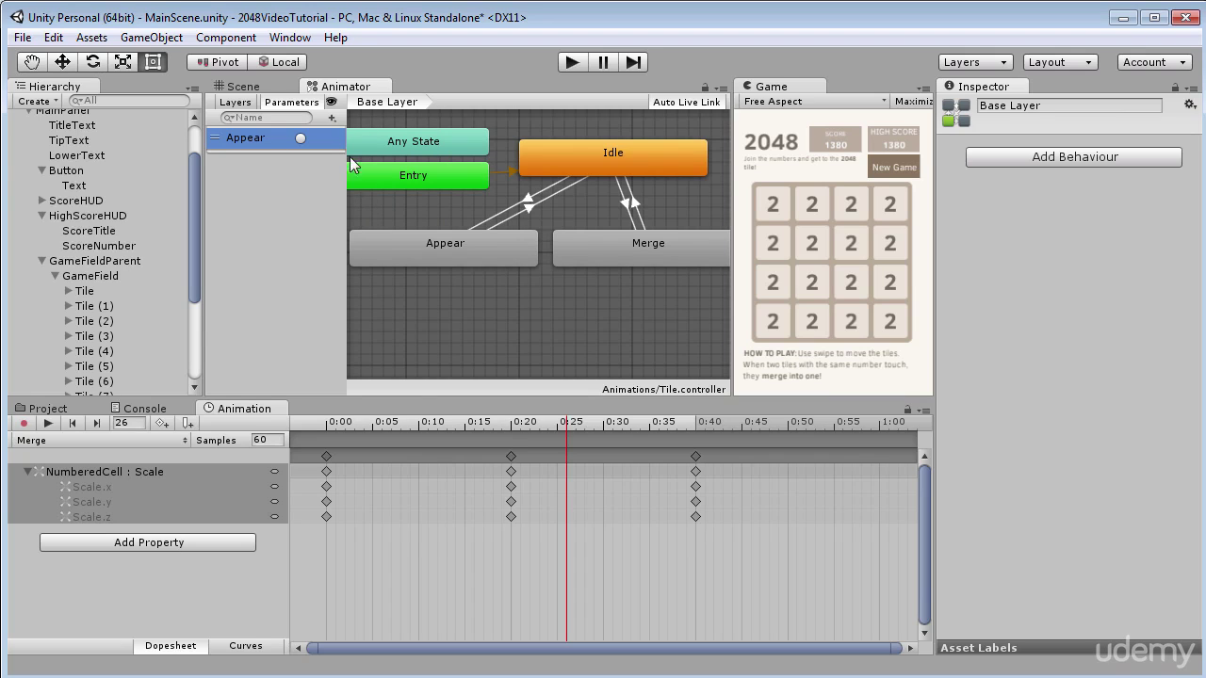
# Step: Add a second trigger parameter named Merge to the controller
pyautogui.click(336, 120)
pyautogui.click(407, 200)
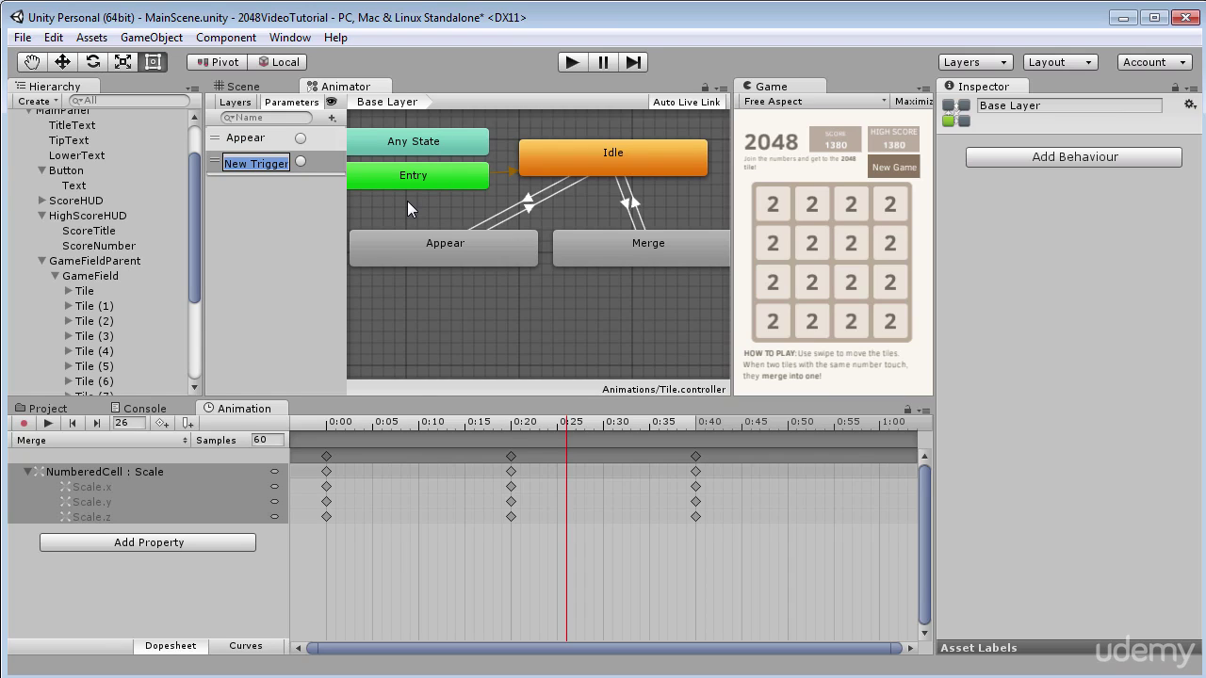
pyautogui.write('merge')
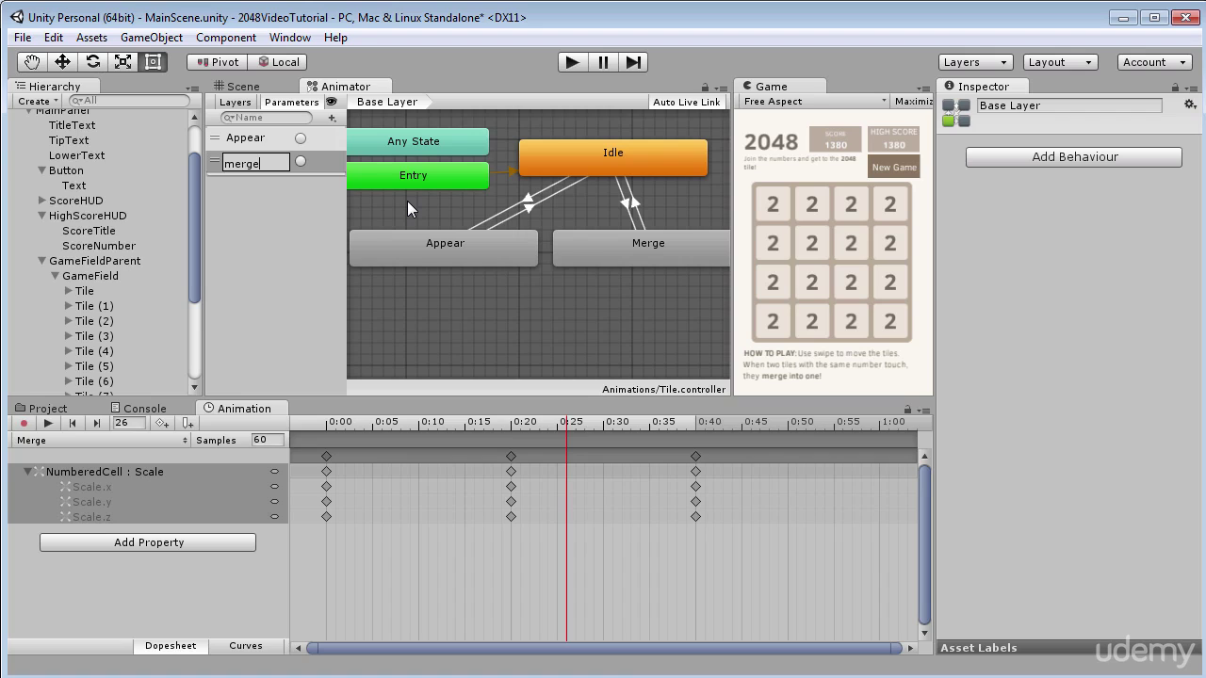
pyautogui.press('Home')
pyautogui.press('Delete')
pyautogui.write('M')
pyautogui.press('Return')
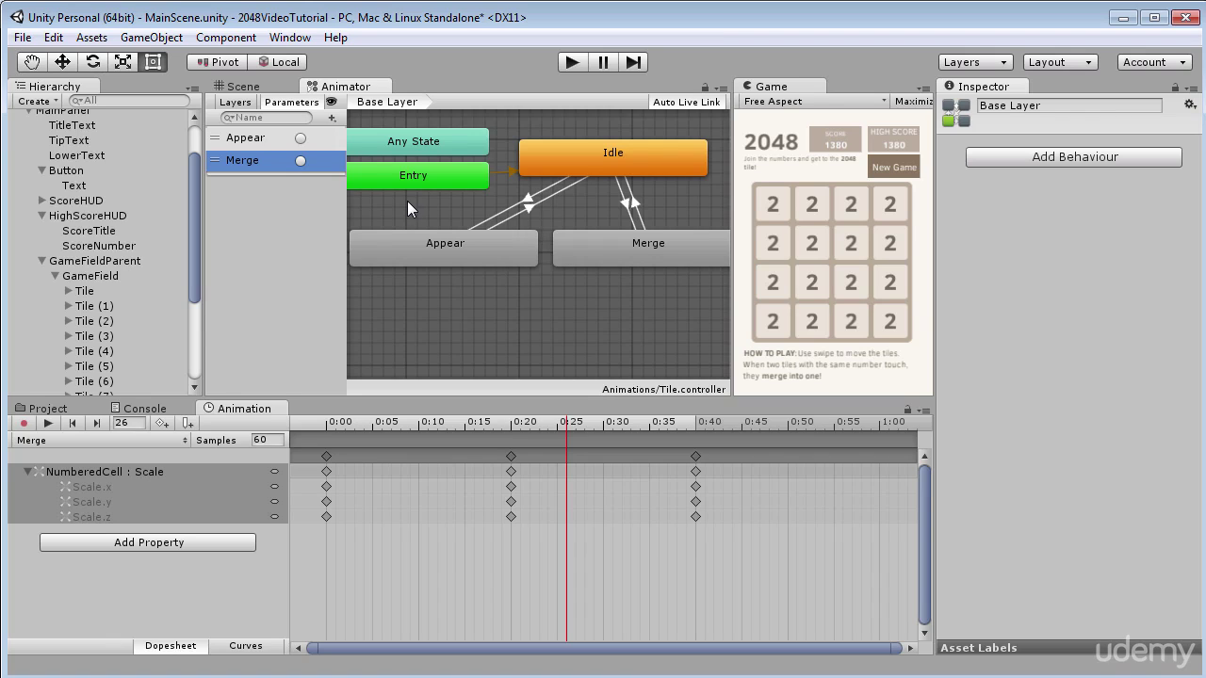
# Step: Add the Appear trigger as condition of the Idle -> Appear transition and the Merge trigger as condition of Idle -> Merge
pyautogui.click(528, 194)
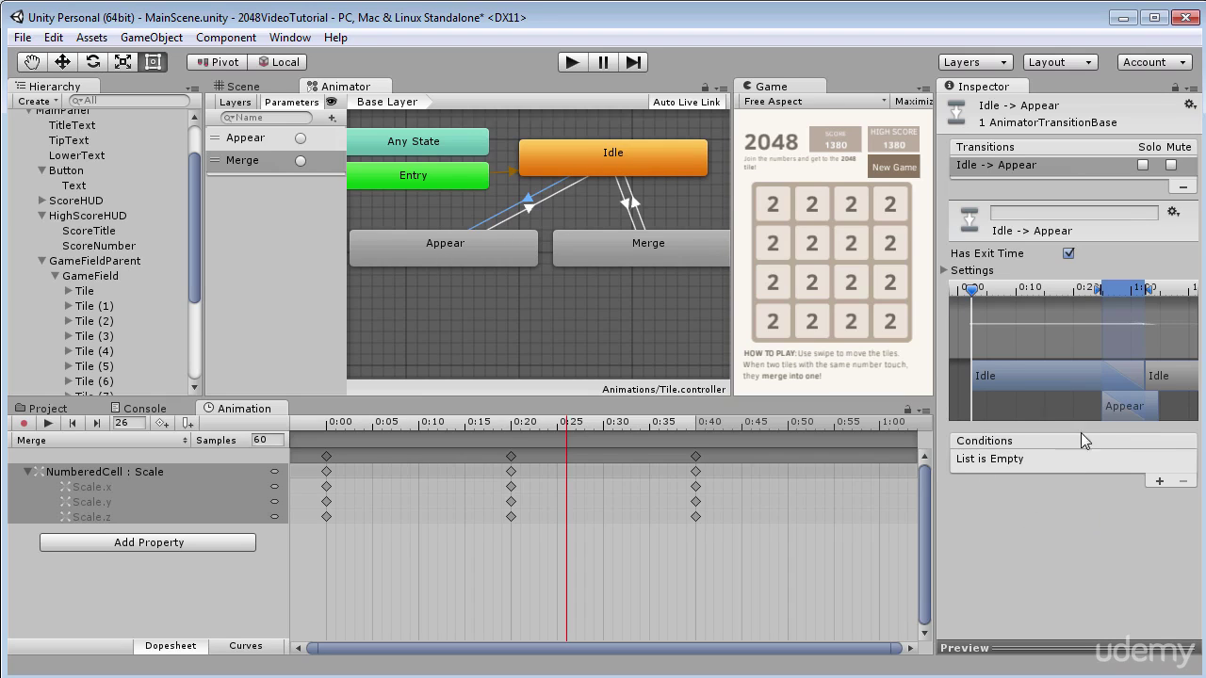
pyautogui.click(1159, 482)
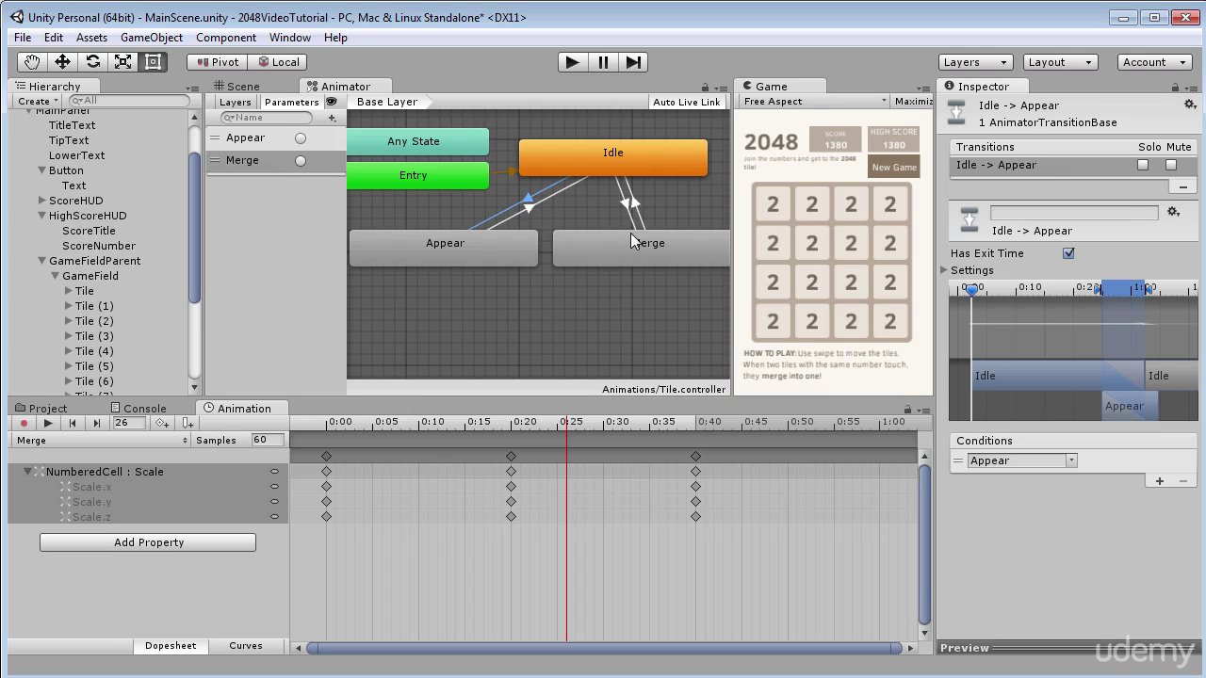
pyautogui.click(625, 207)
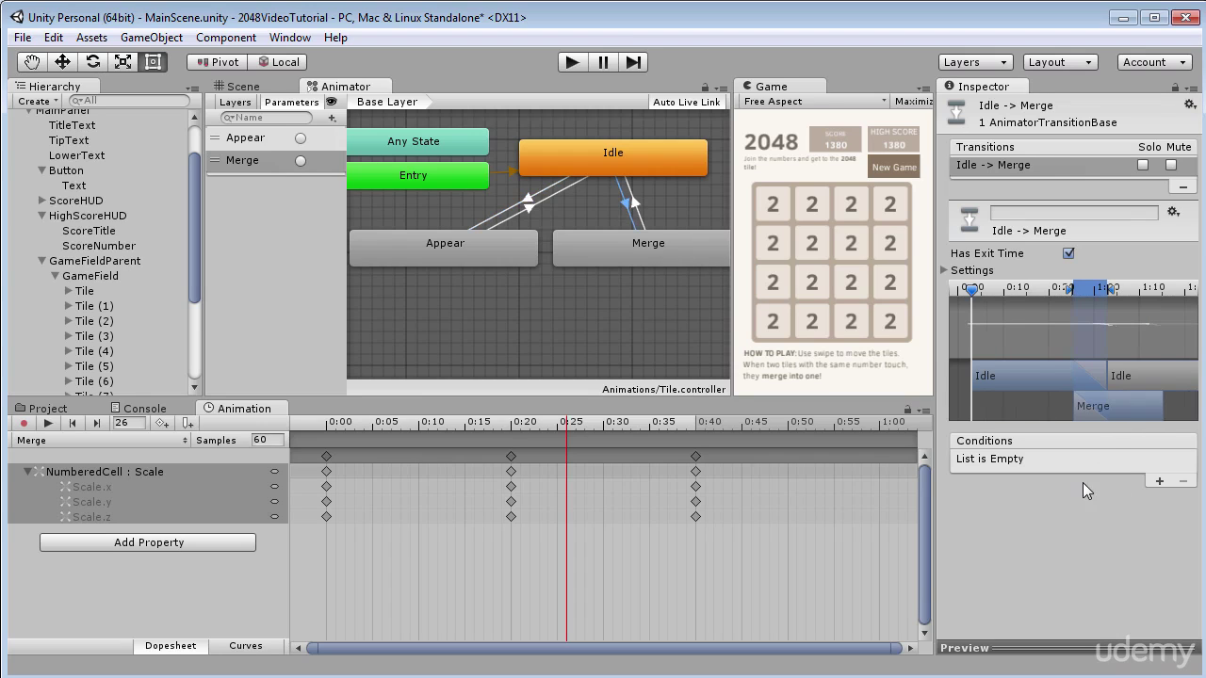
pyautogui.click(1159, 481)
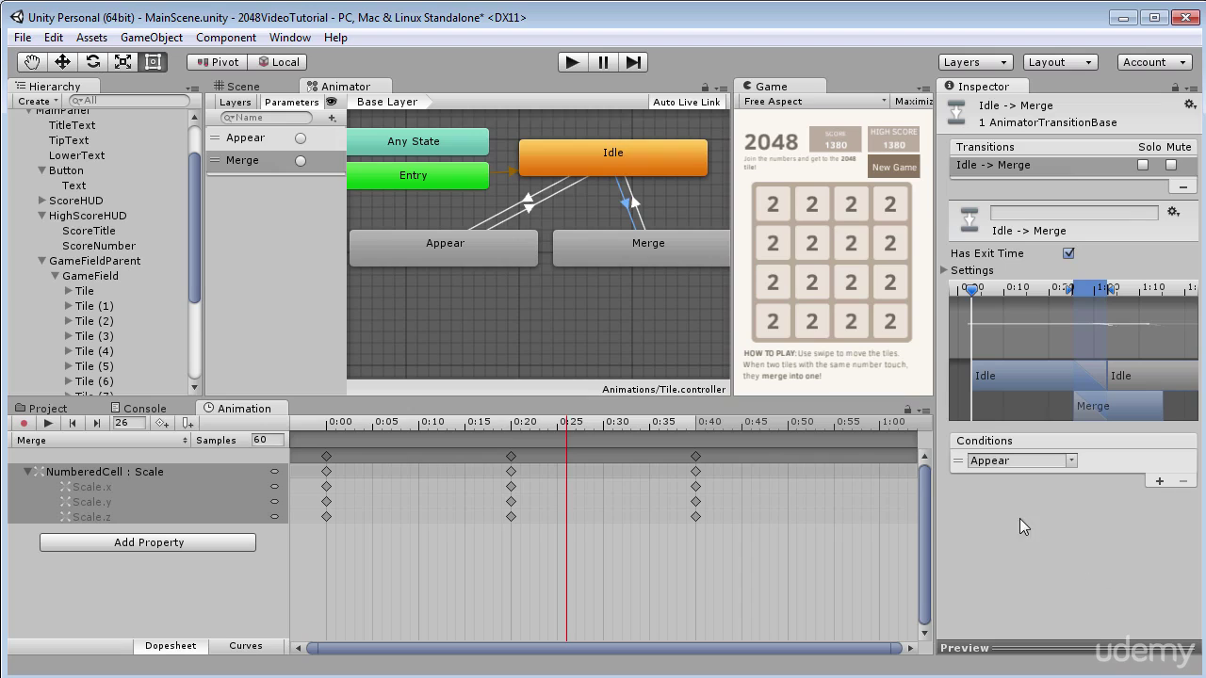
pyautogui.click(1072, 463)
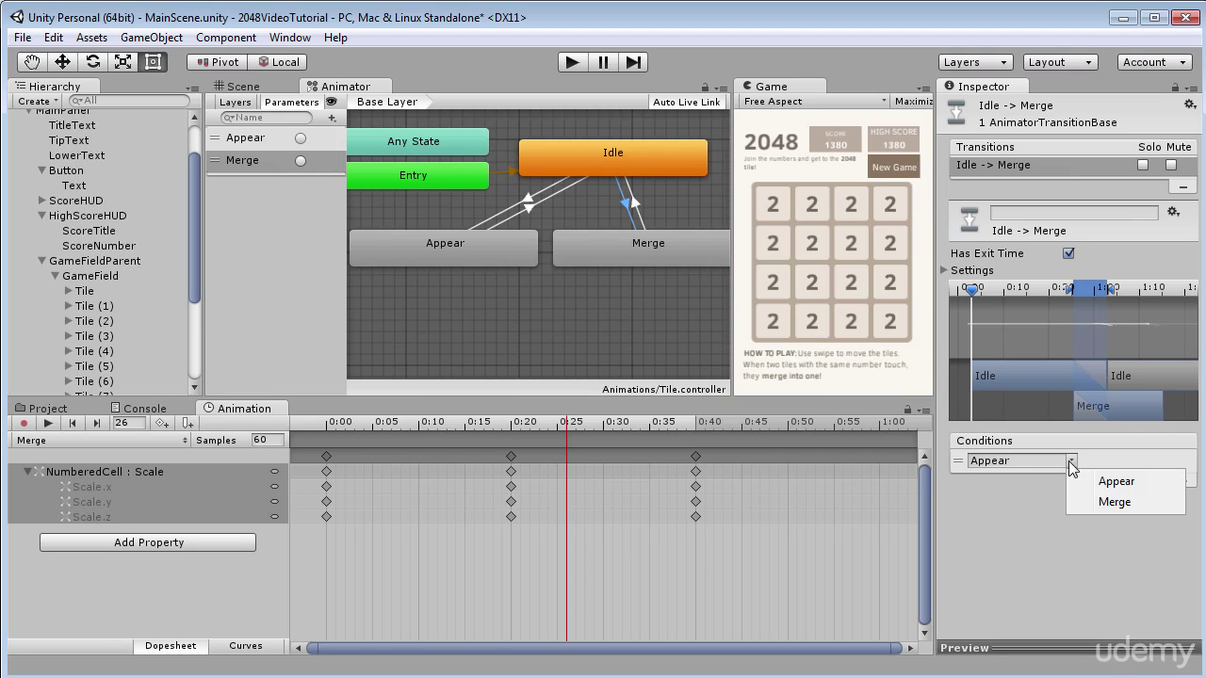
pyautogui.click(1095, 501)
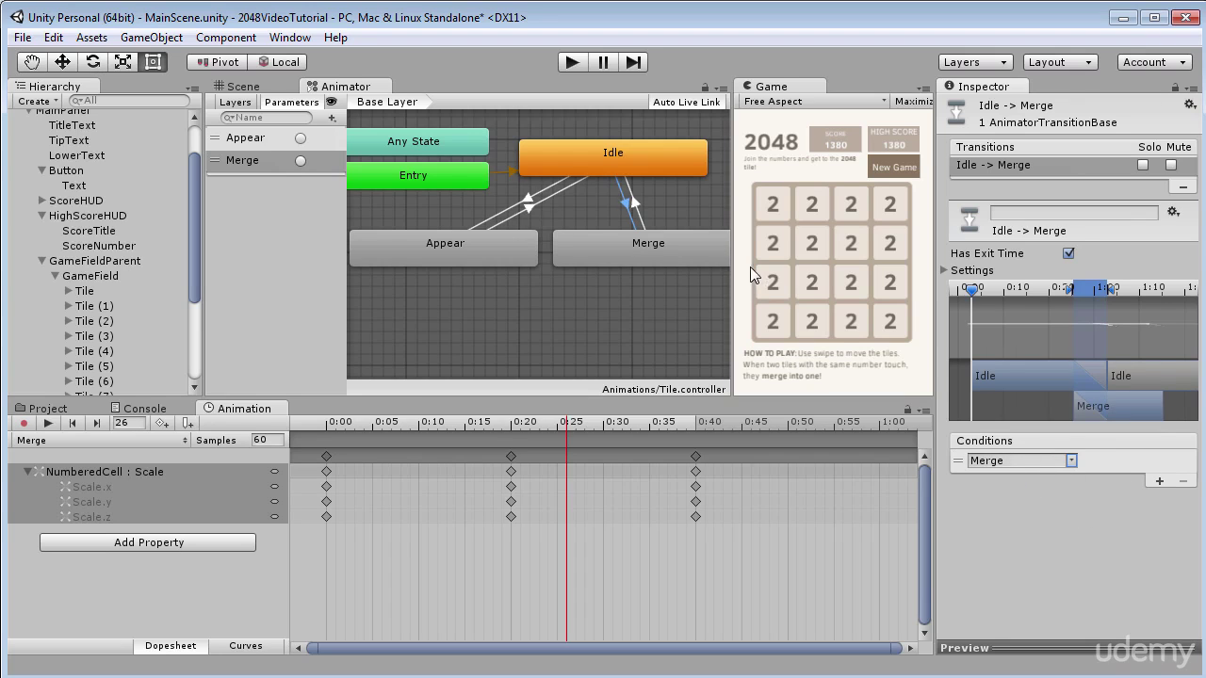
# Step: Turn off Has Exit Time for the Idle -> Appear transition and set its Transition Duration to 0
pyautogui.click(516, 209)
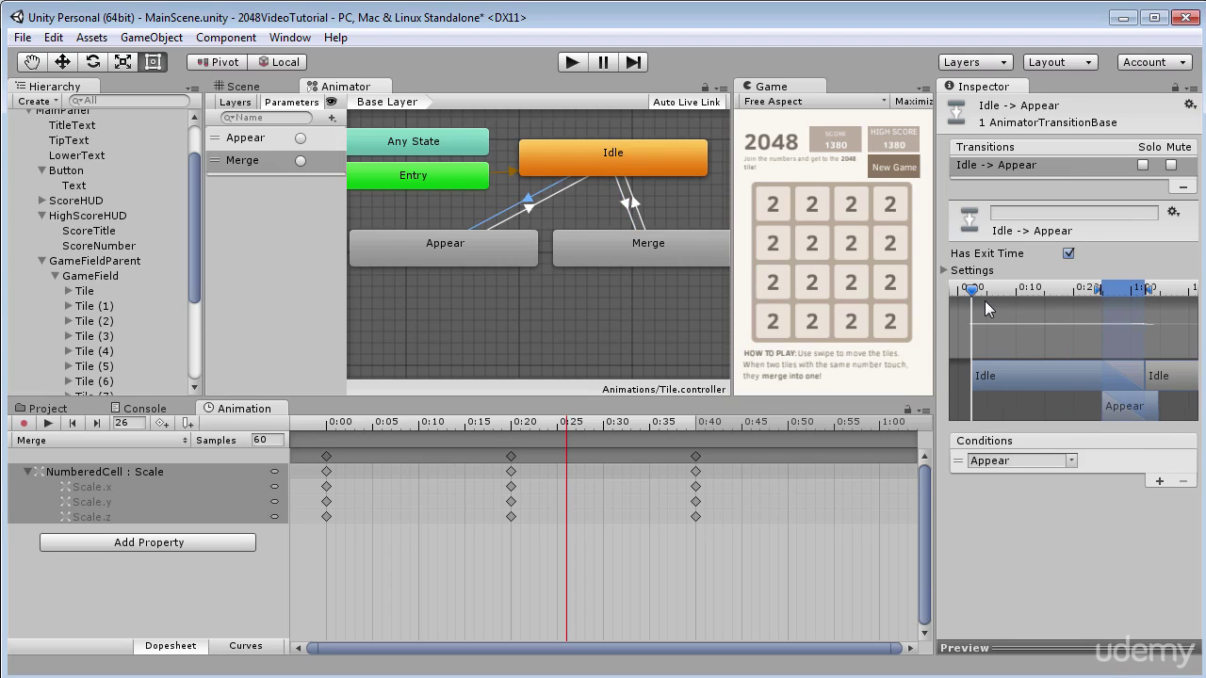
pyautogui.click(1068, 254)
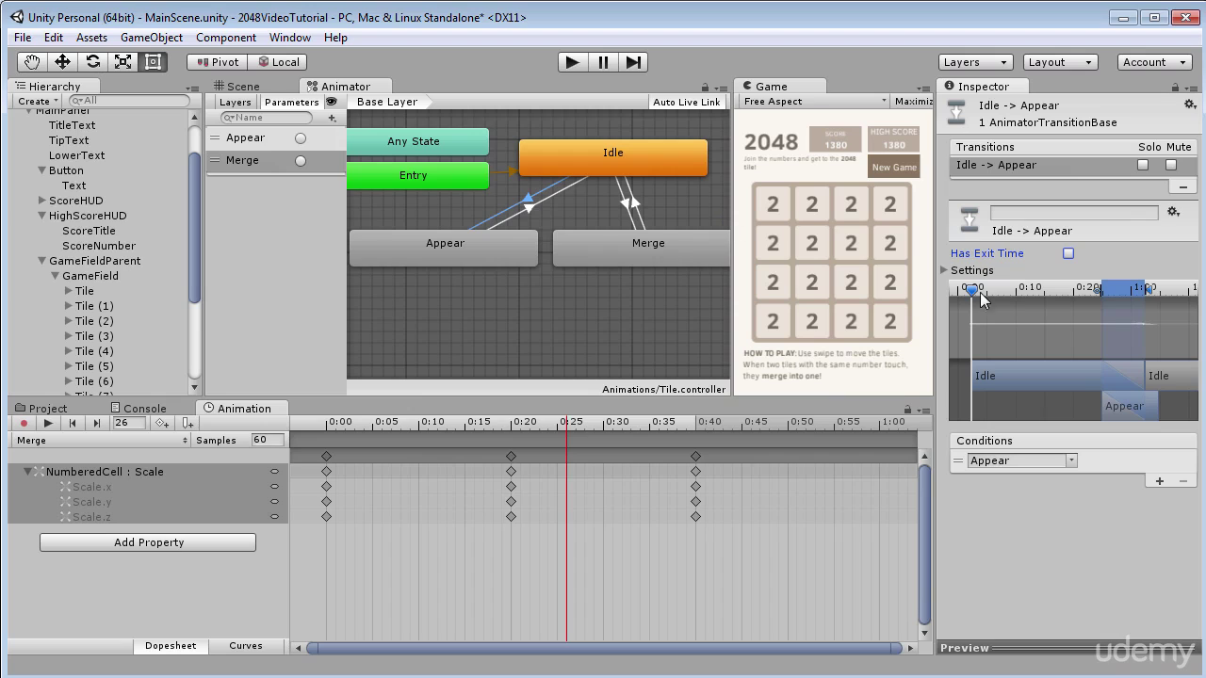
pyautogui.click(946, 270)
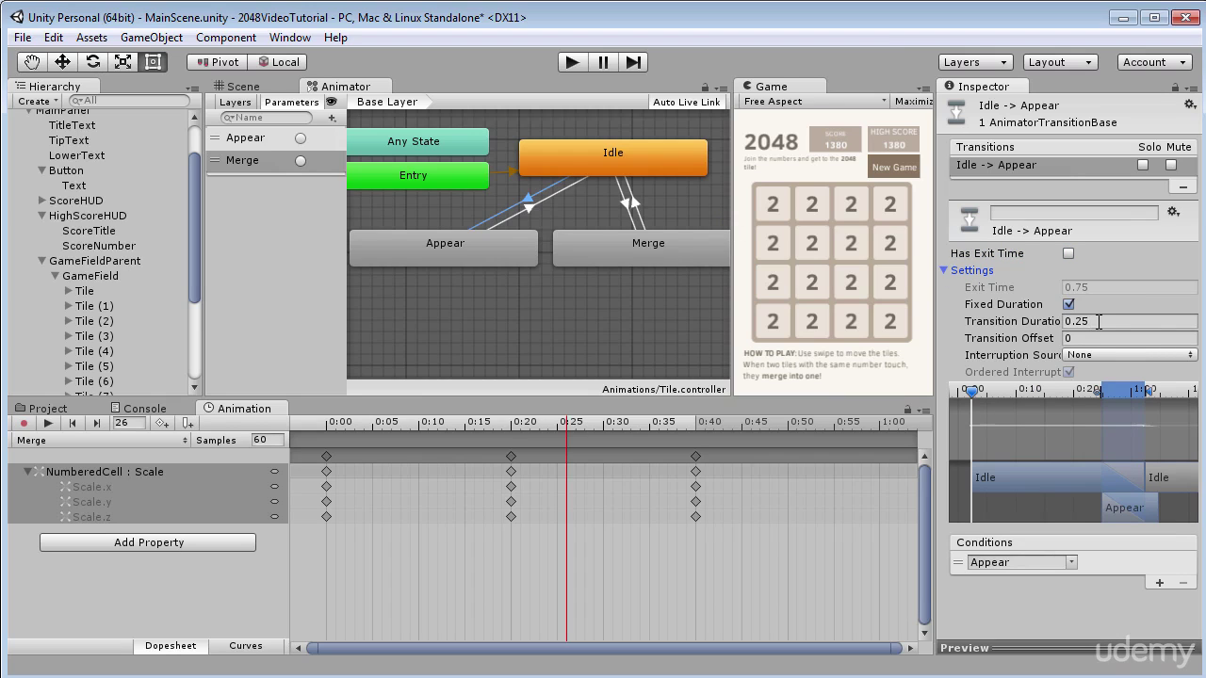
pyautogui.click(1085, 323)
pyautogui.doubleClick(1092, 322)
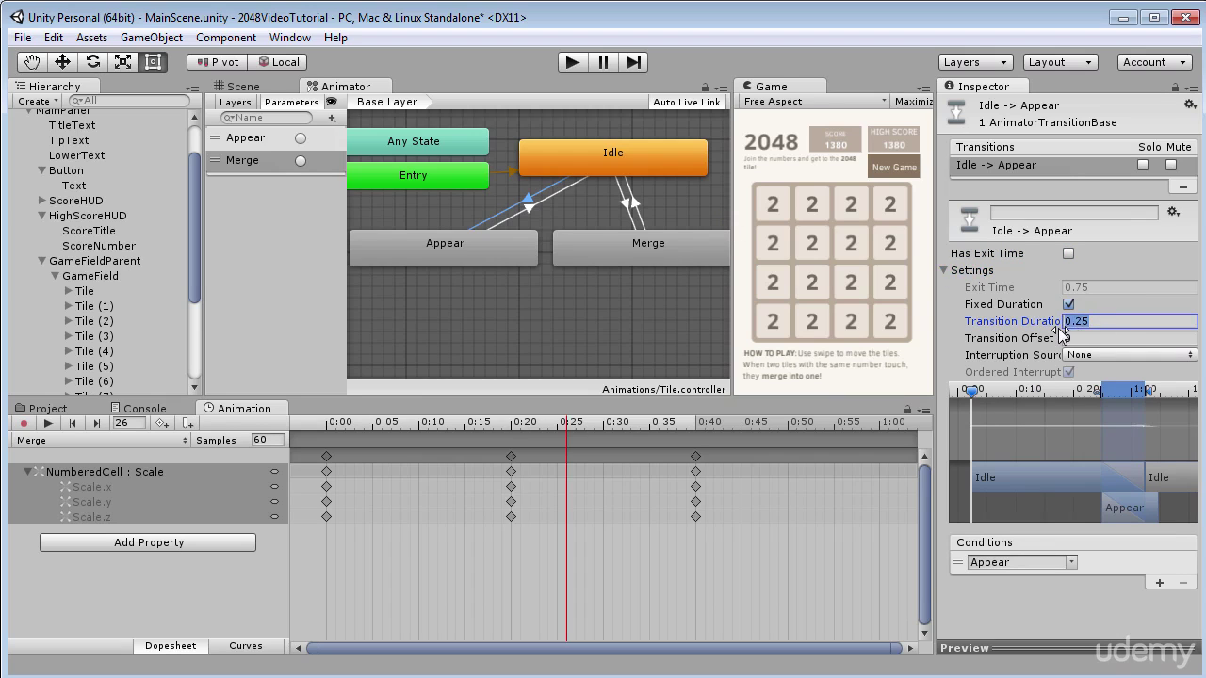
pyautogui.write('0')
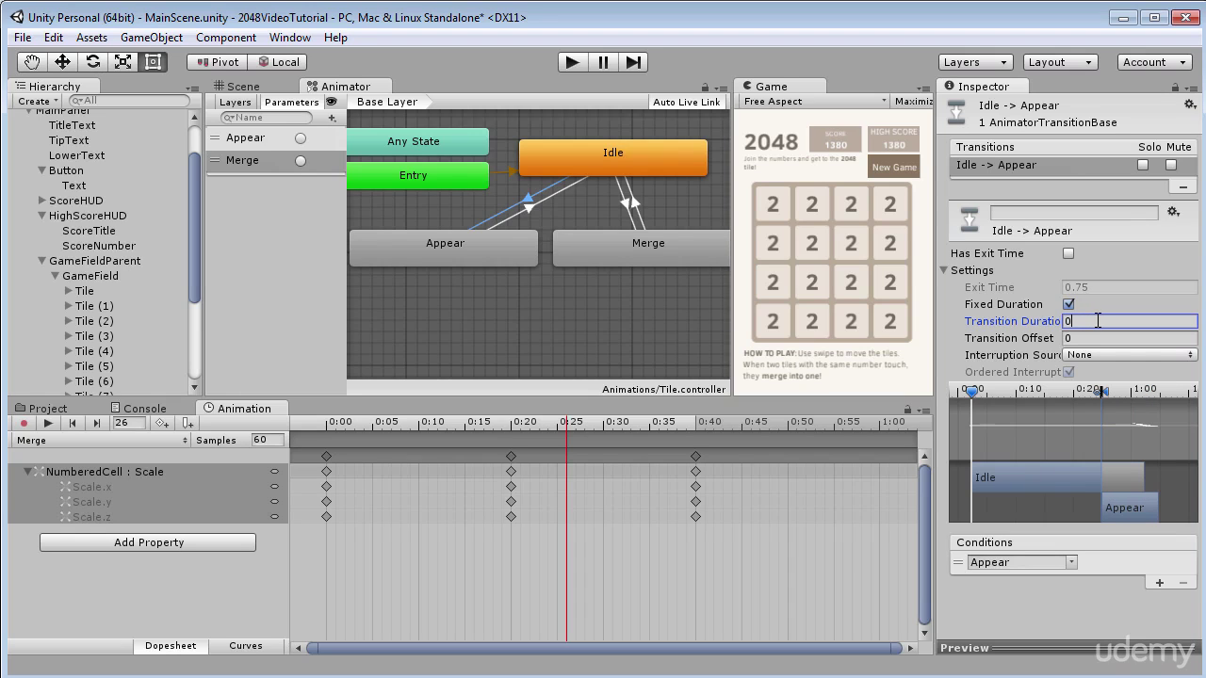
# Step: Set the Idle -> Merge transition's Transition Duration to 0 and turn off its Has Exit Time
pyautogui.click(625, 209)
pyautogui.click(1104, 322)
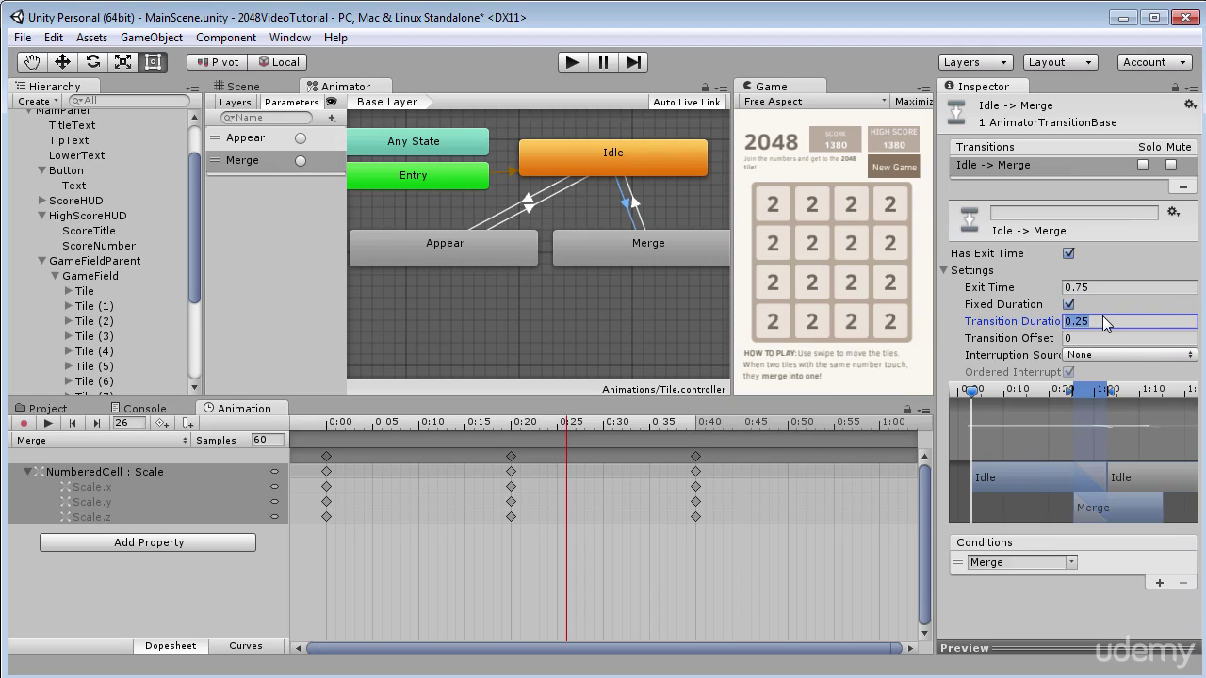
pyautogui.write('0')
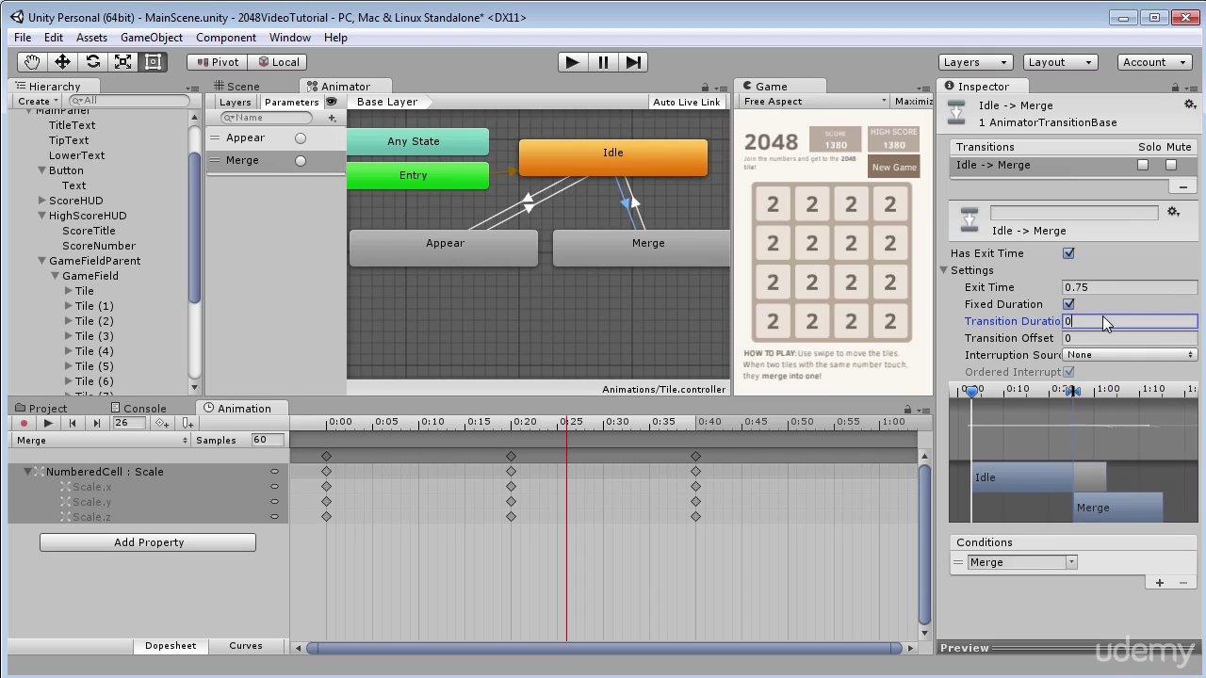
pyautogui.click(1069, 253)
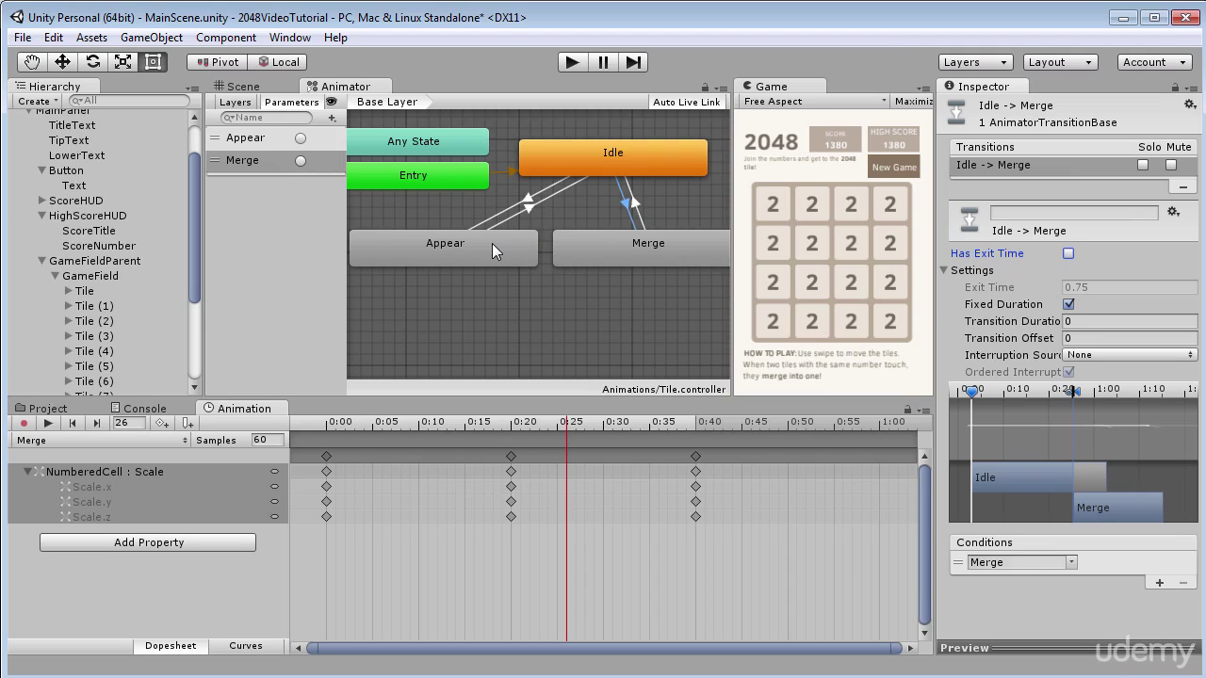
# Step: Set the Appear -> Idle transition's Exit Time to 1 and its Transition Duration to 0
pyautogui.click(528, 211)
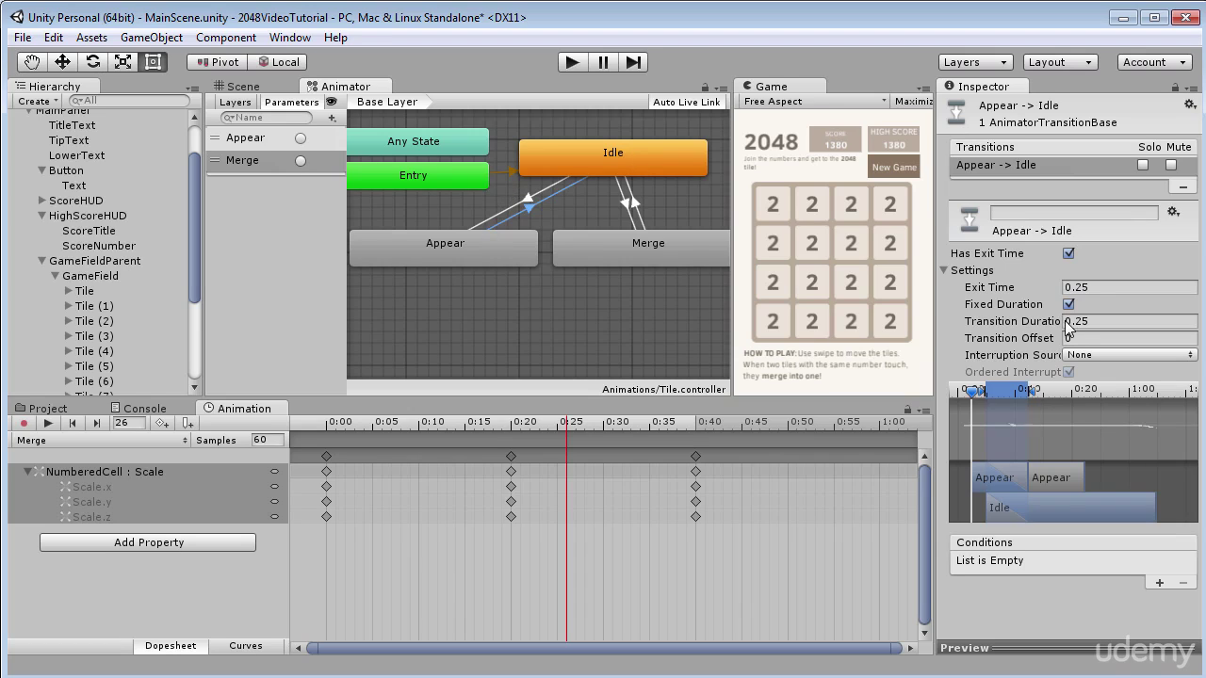
pyautogui.click(1088, 287)
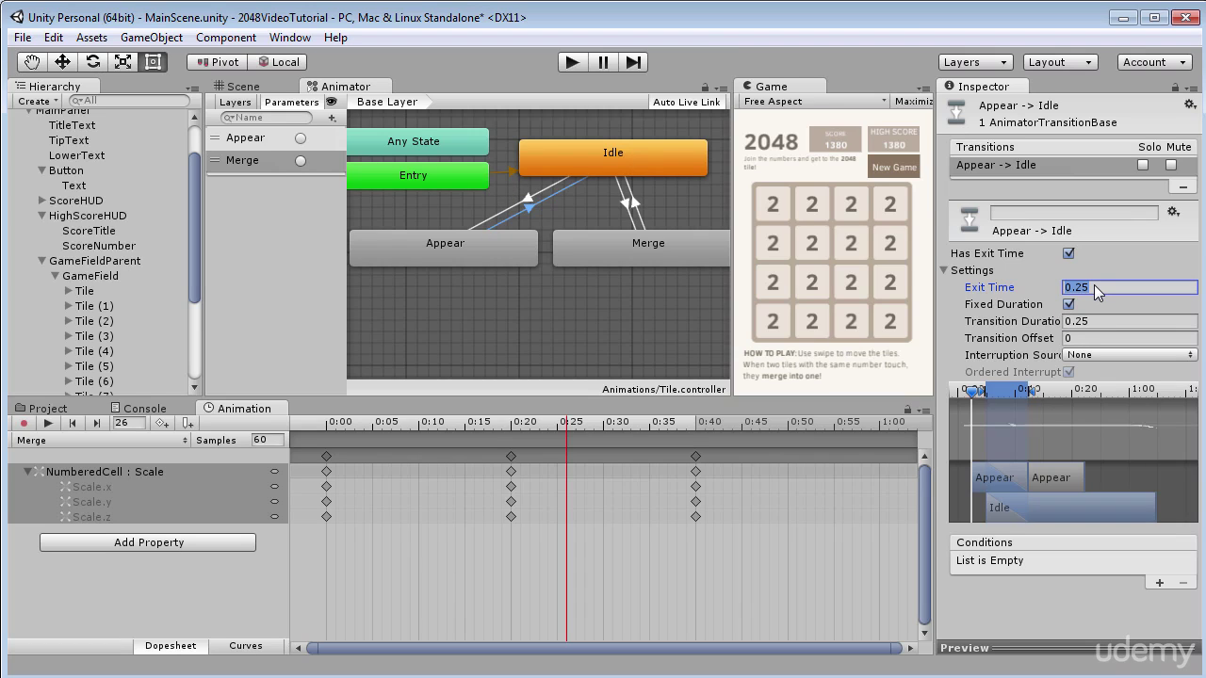
pyautogui.write('1')
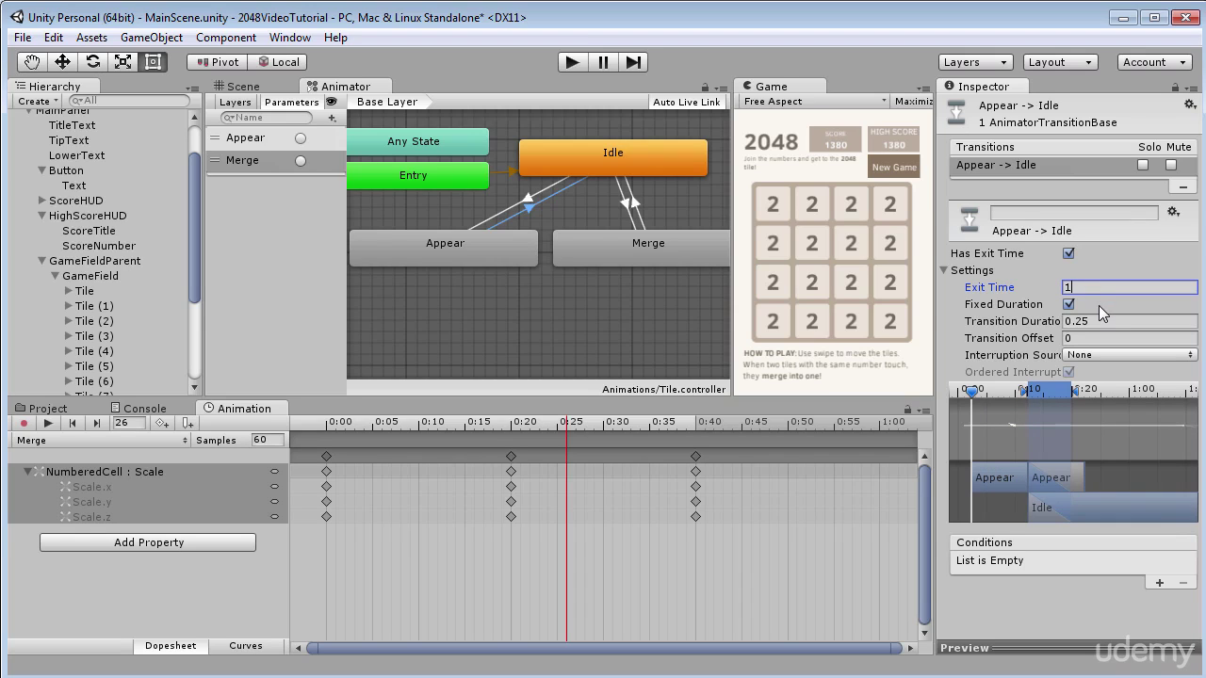
pyautogui.click(1099, 320)
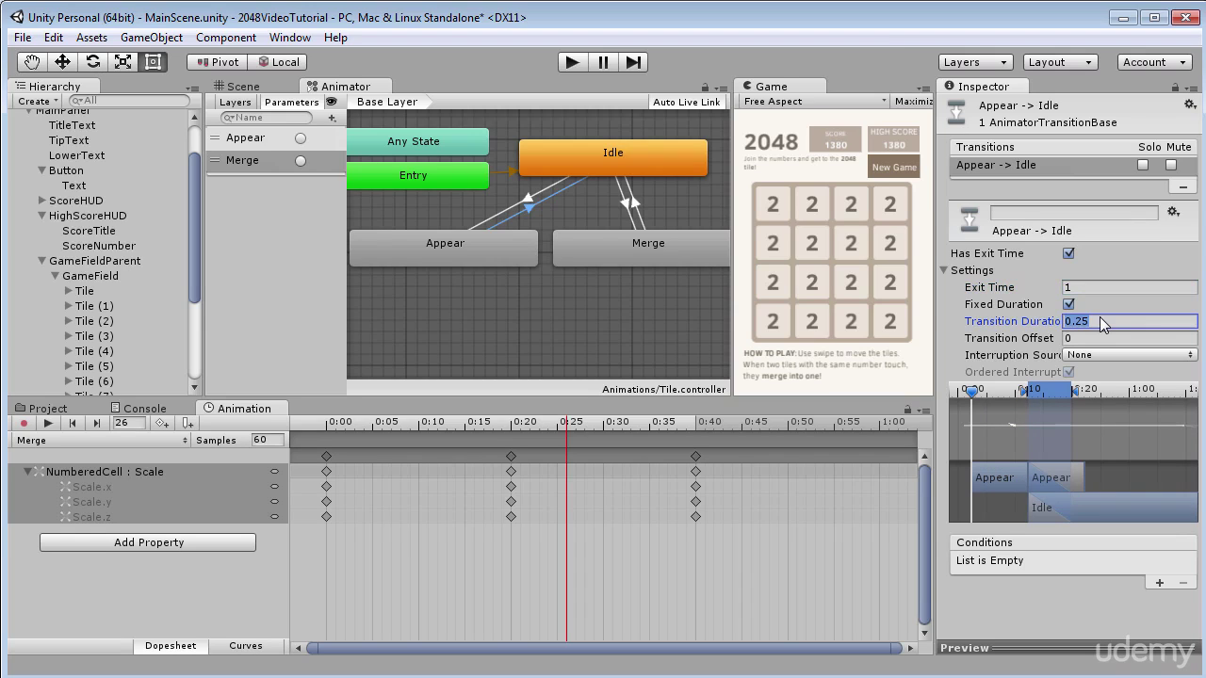
pyautogui.write('0')
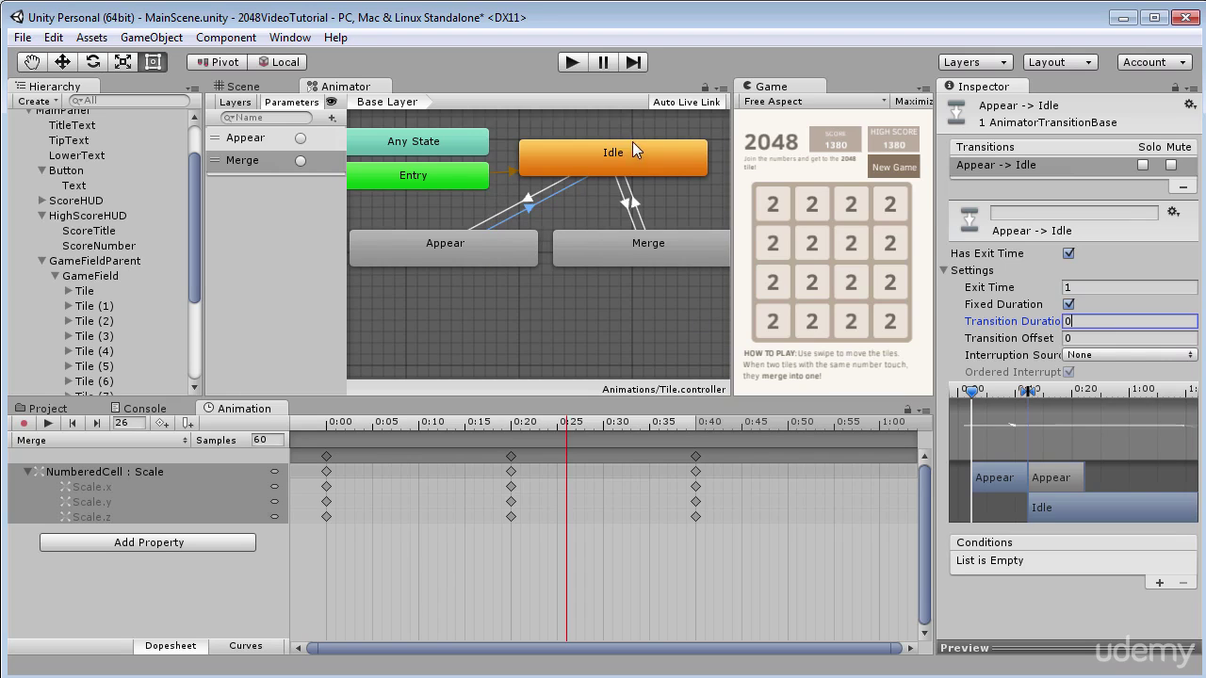
# Step: Set the Merge -> Idle transition's Exit Time to 1 and its Transition Duration to 0
pyautogui.click(637, 202)
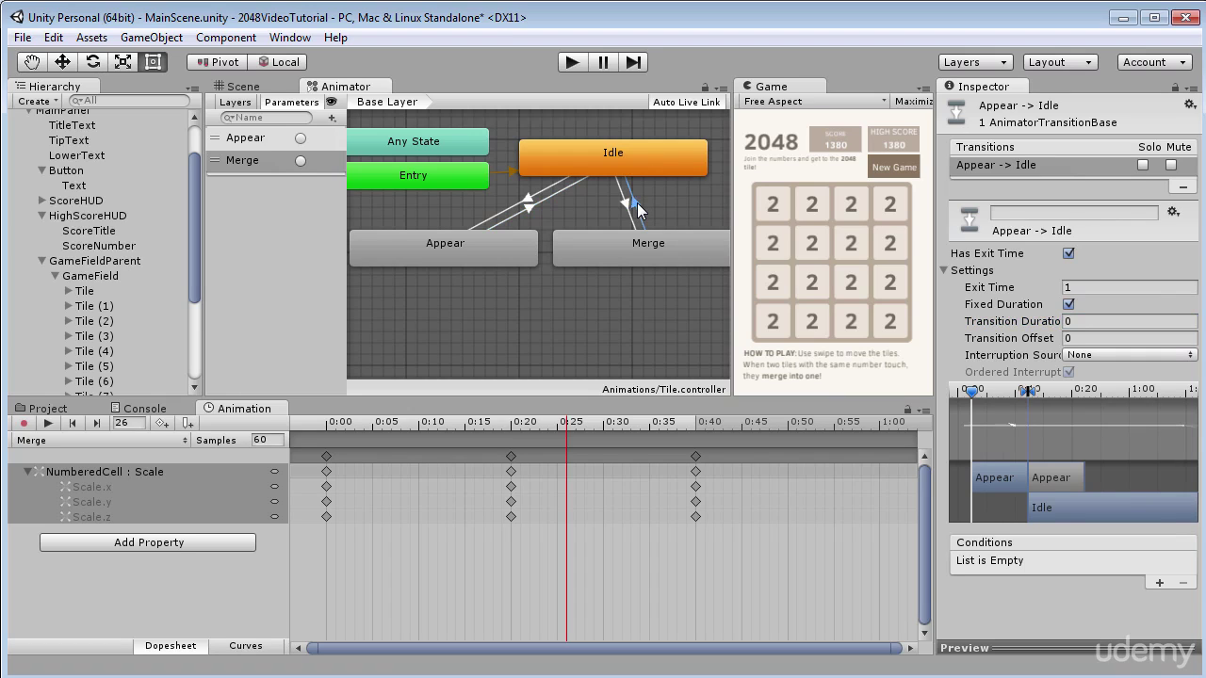
pyautogui.click(1100, 292)
pyautogui.doubleClick(1100, 290)
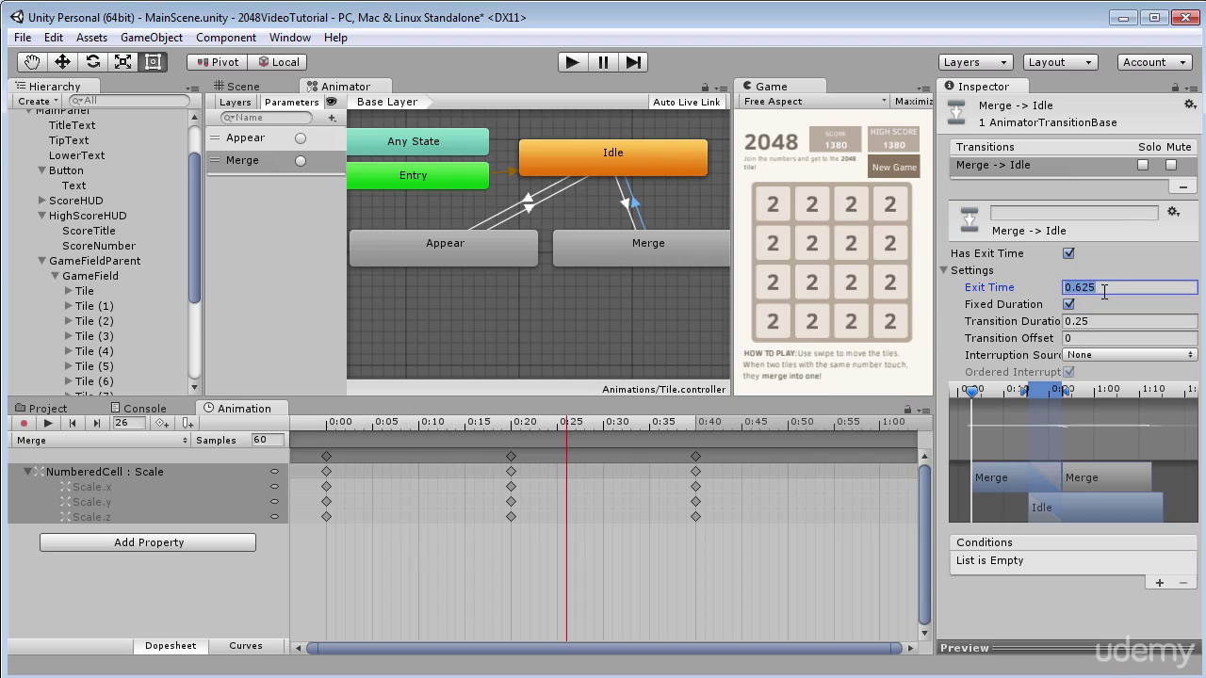
pyautogui.write('1')
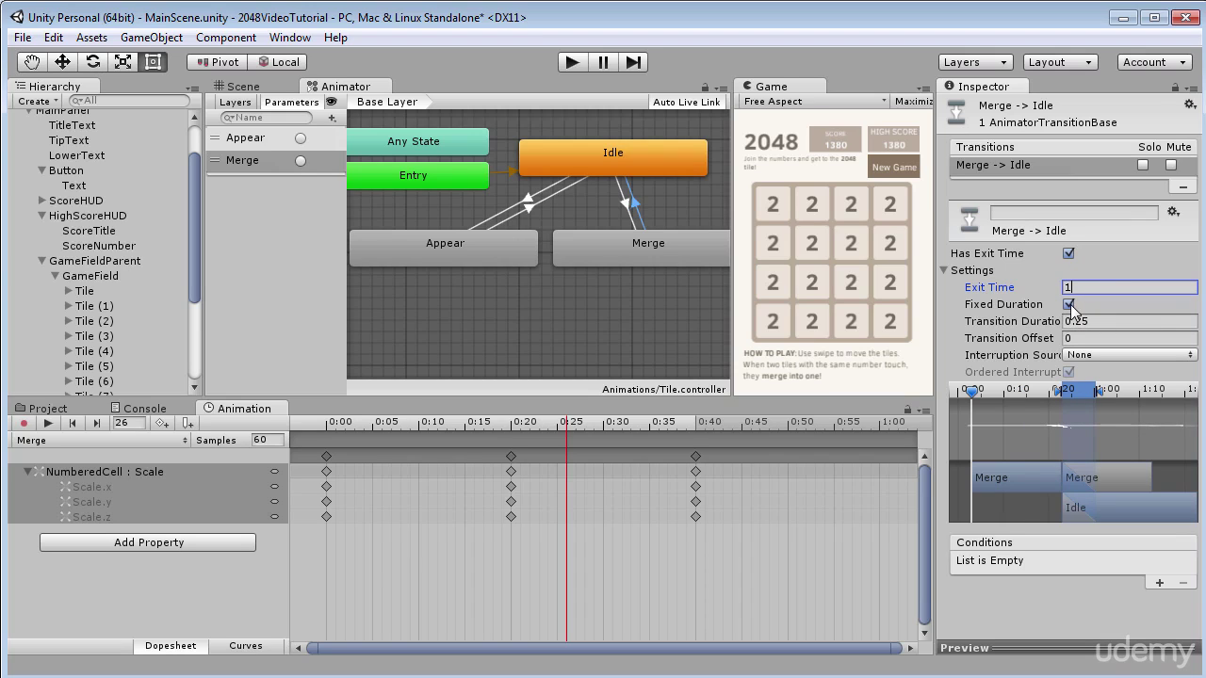
pyautogui.doubleClick(1094, 320)
pyautogui.write('0')
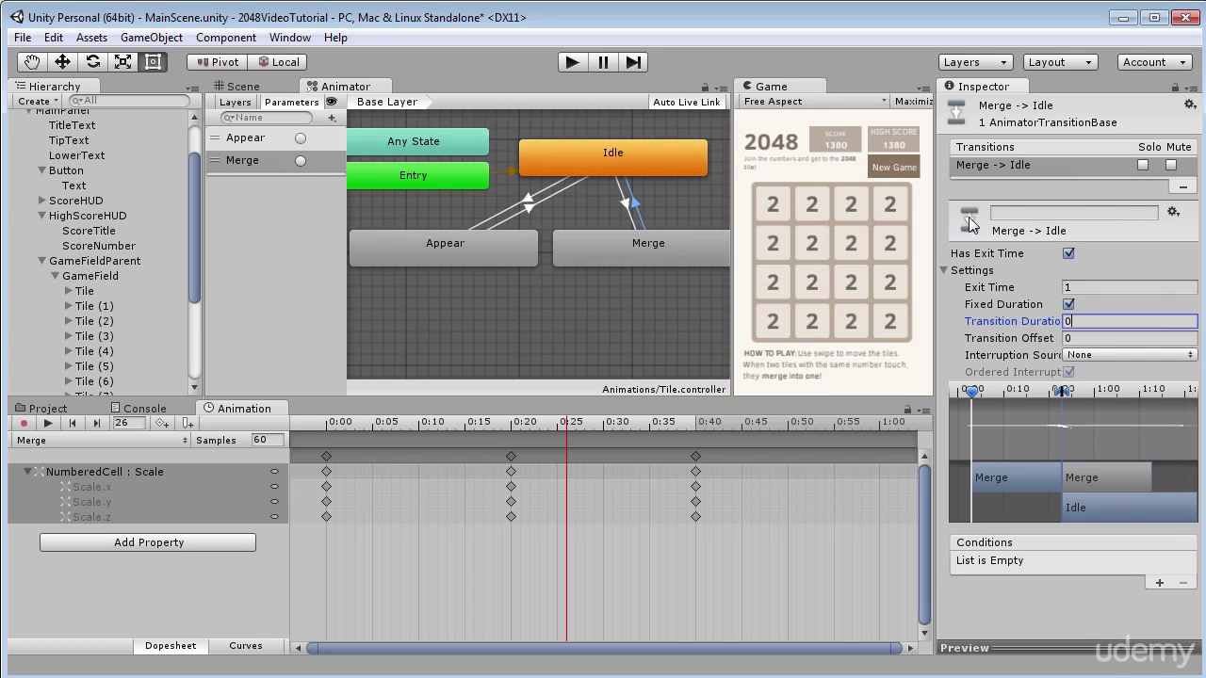
# Step: Close the Animator view and open the Animations folder in the project's assets
pyautogui.rightClick(346, 91)
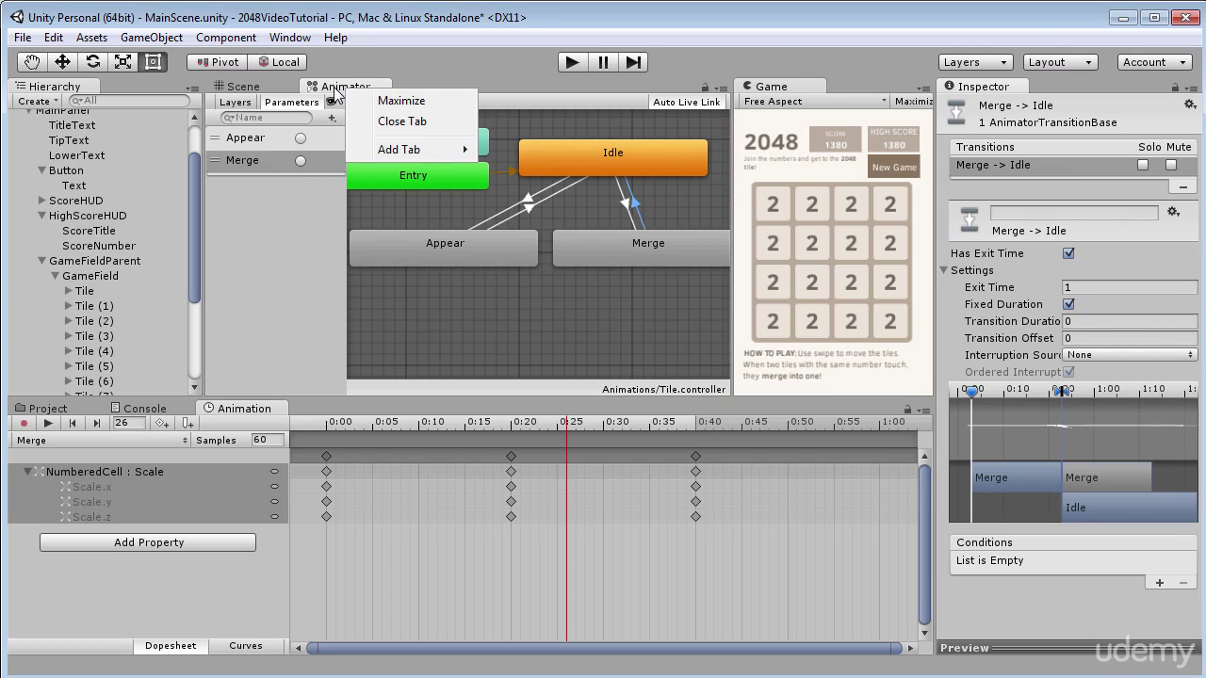
pyautogui.click(400, 123)
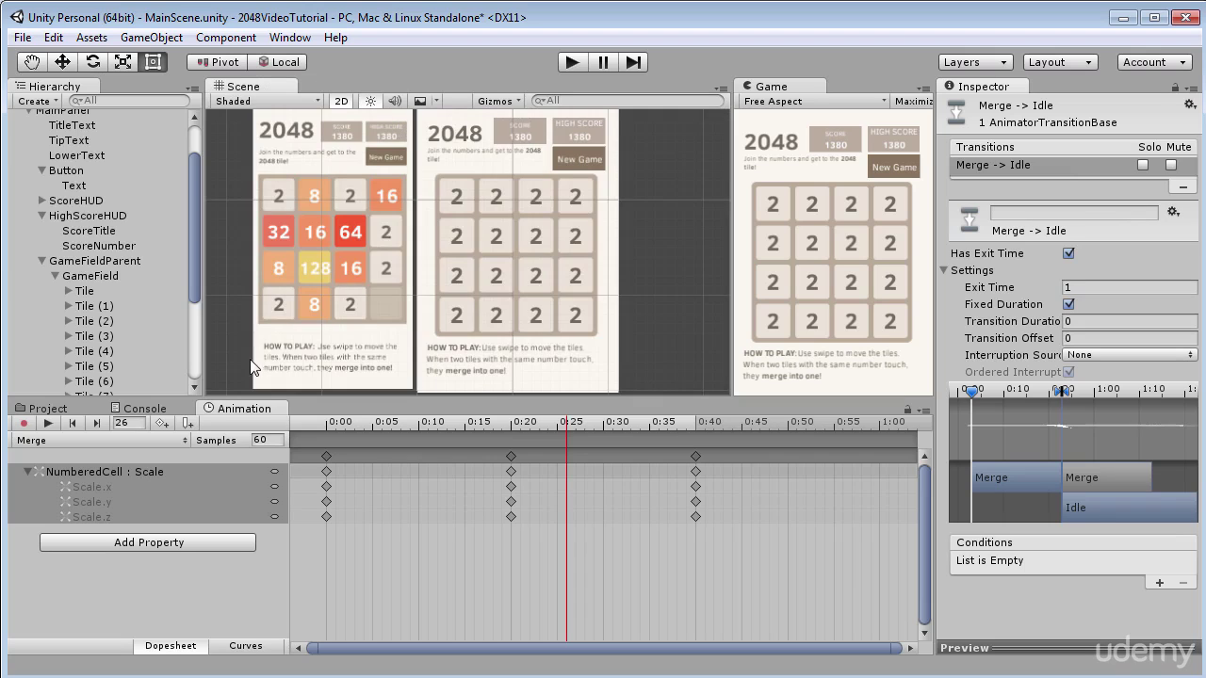
pyautogui.click(38, 409)
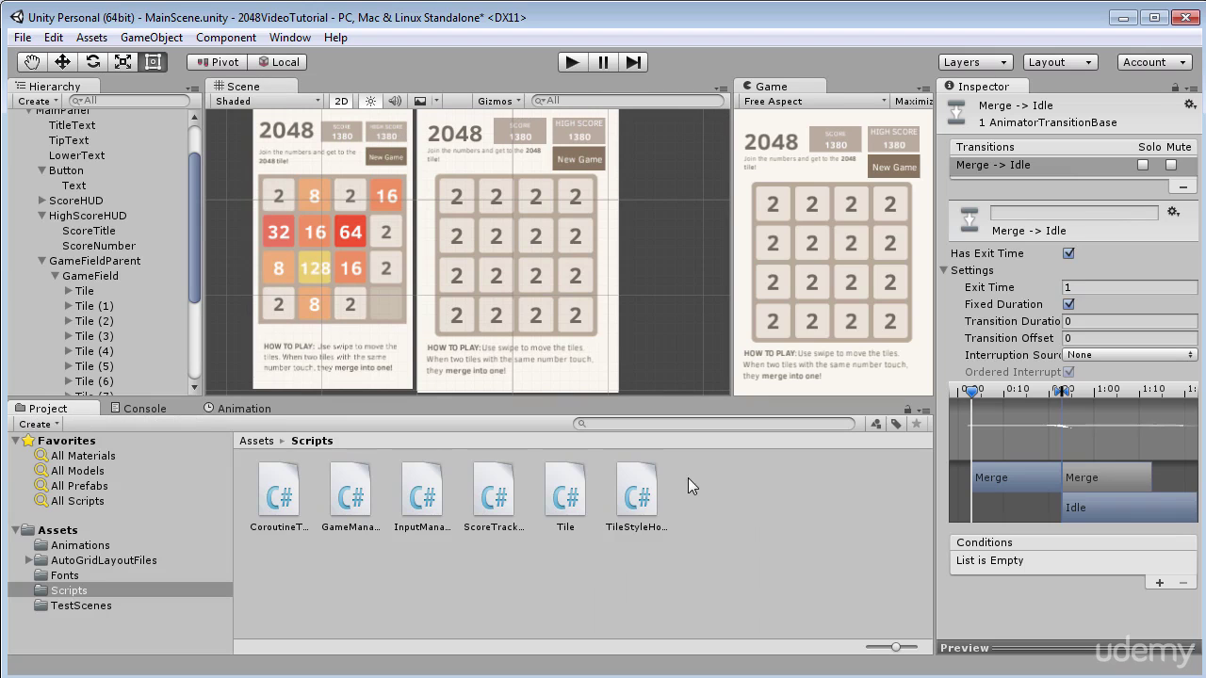
pyautogui.click(258, 443)
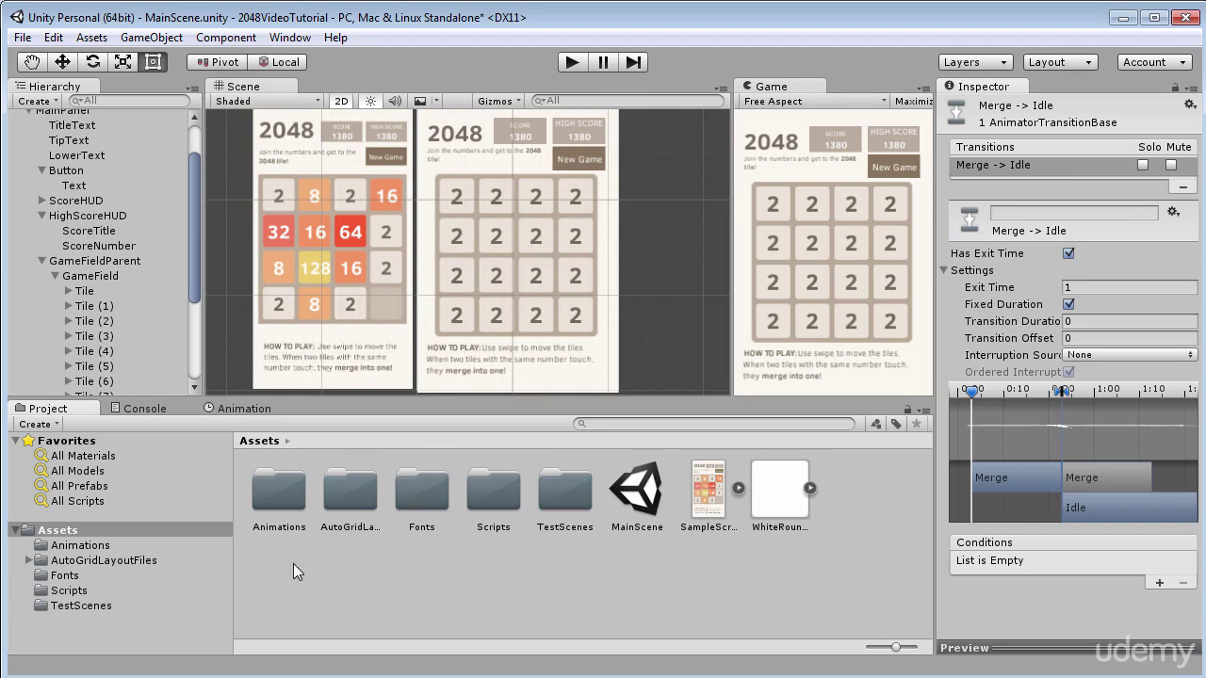
pyautogui.doubleClick(274, 502)
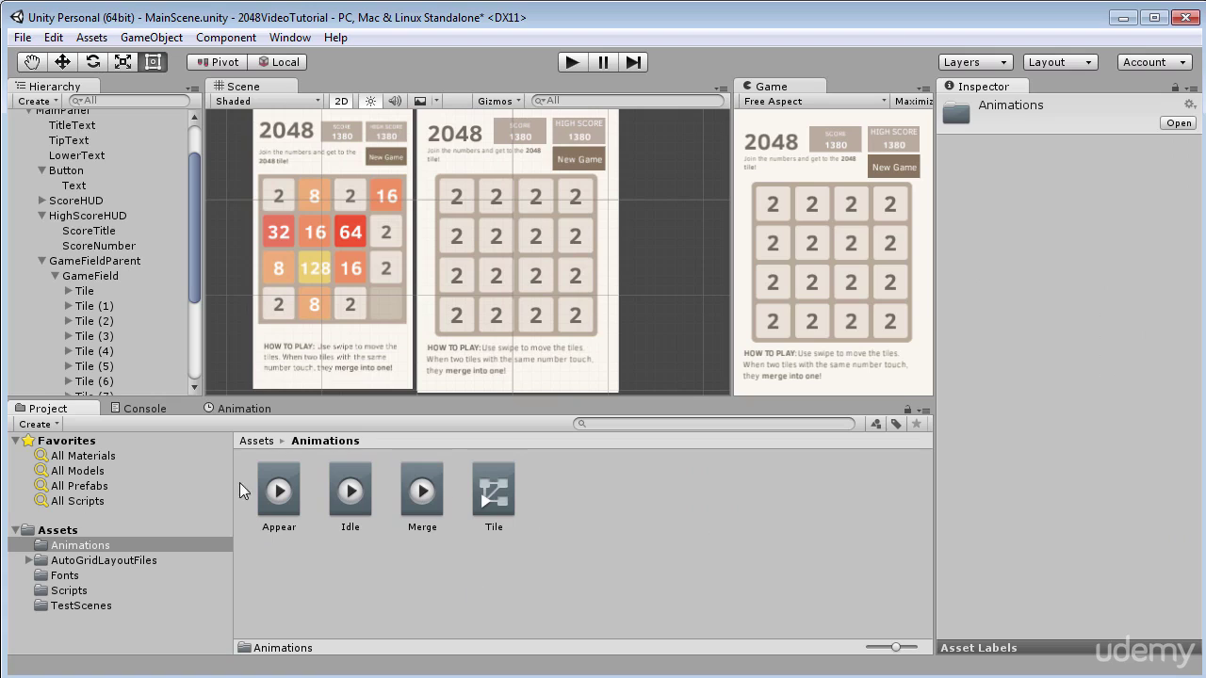
pyautogui.click(342, 592)
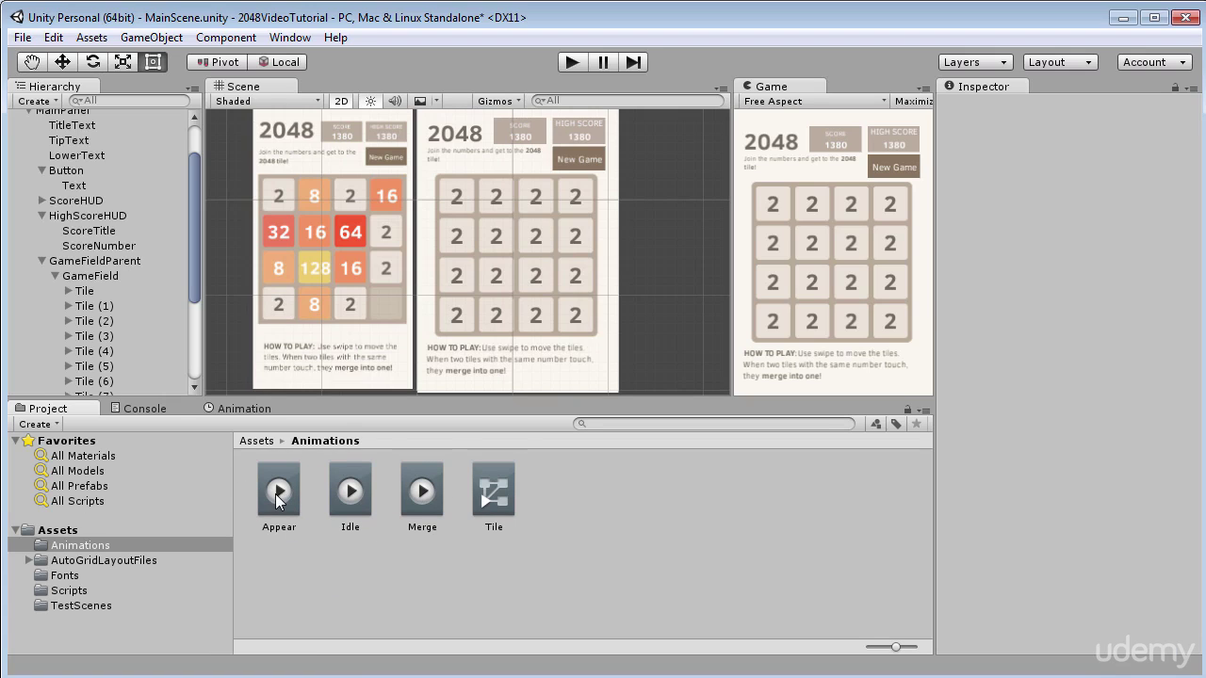
# Step: Turn off Loop Time for the Appear and Merge animation clips
pyautogui.click(275, 500)
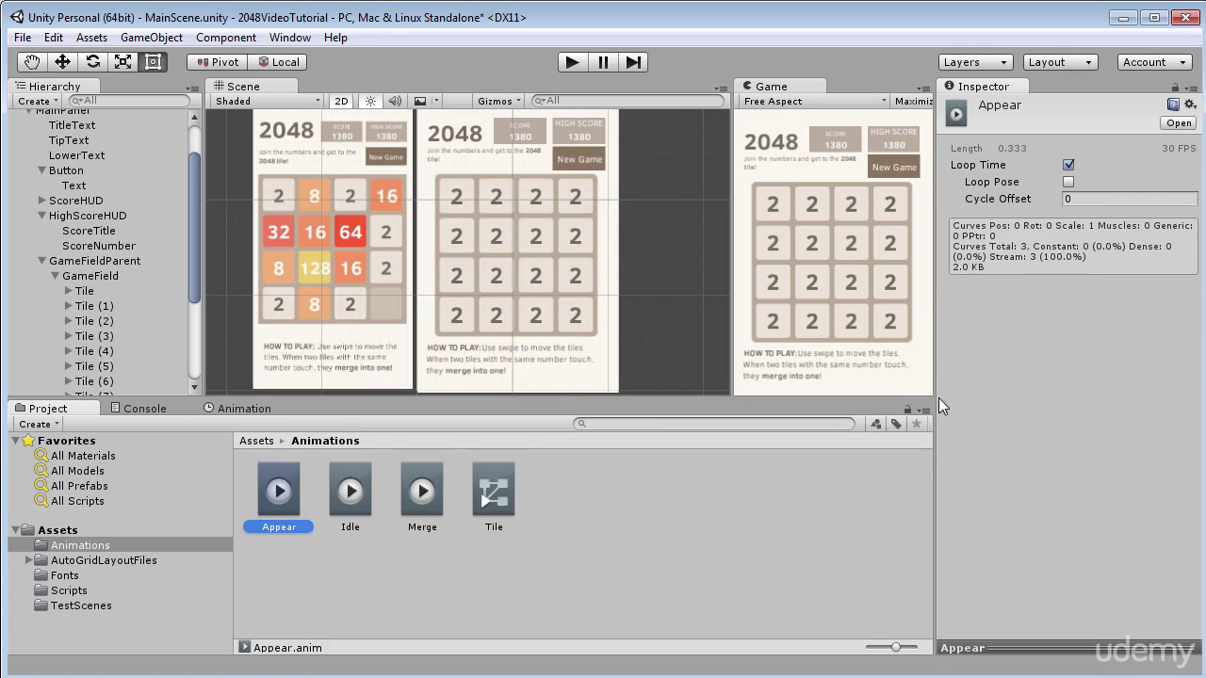
pyautogui.click(1068, 165)
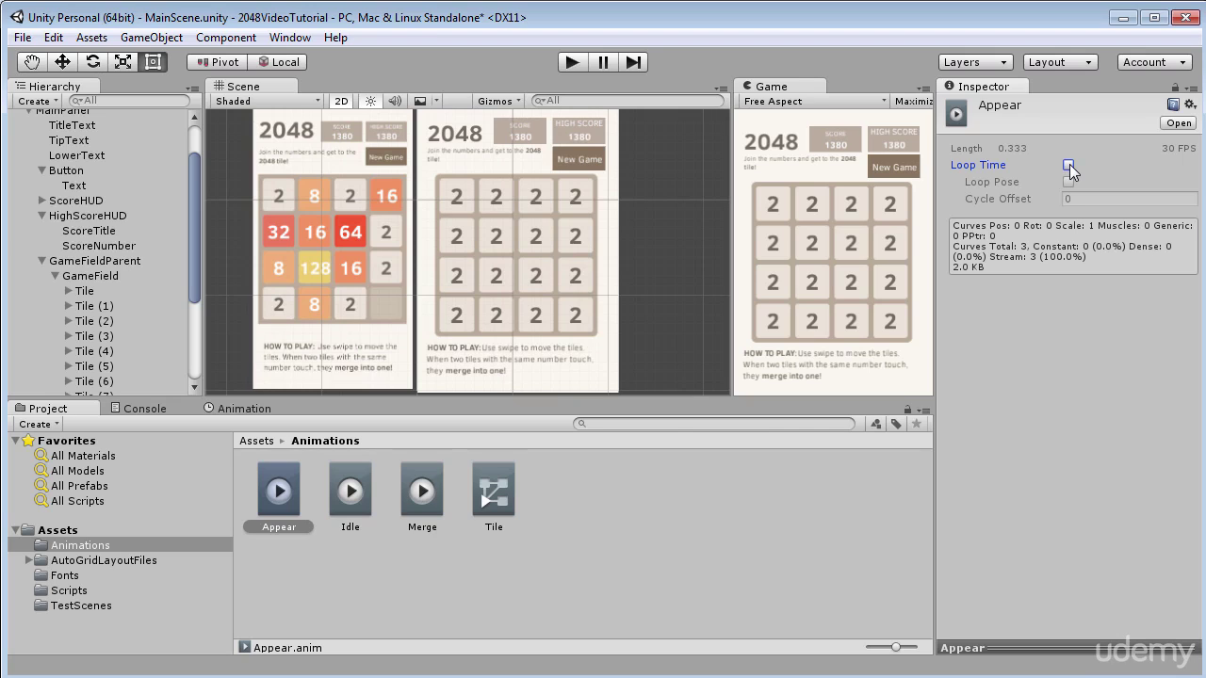
pyautogui.click(422, 490)
pyautogui.click(1069, 165)
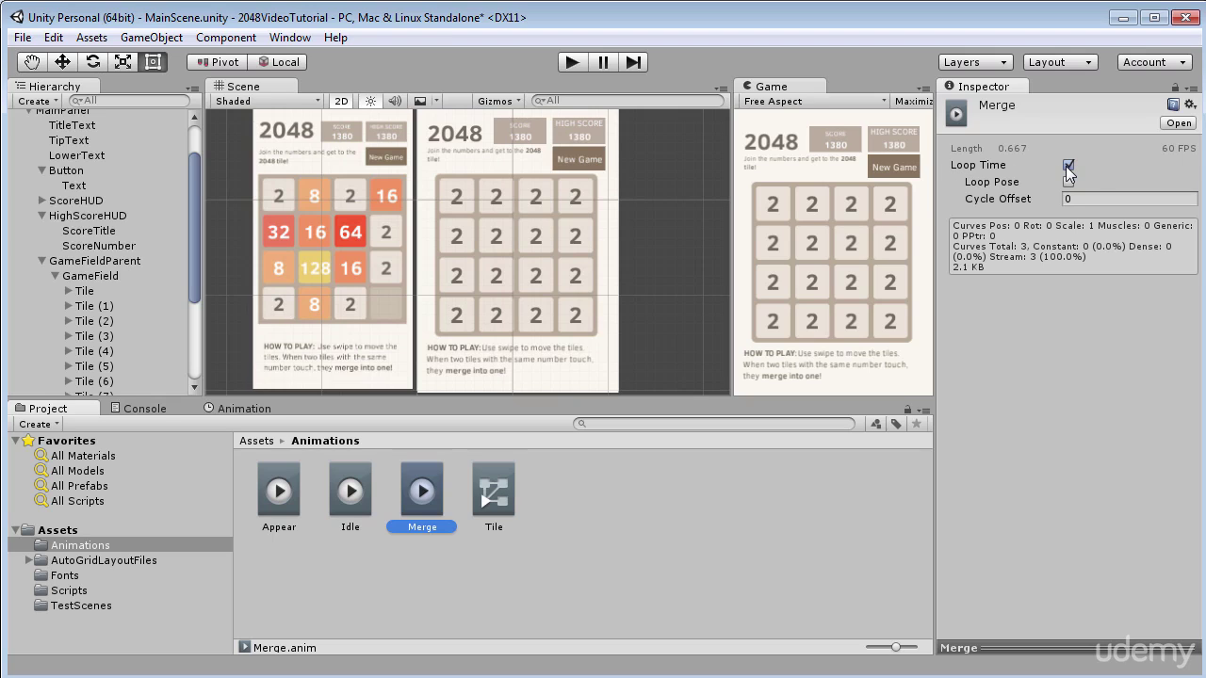
pyautogui.click(707, 537)
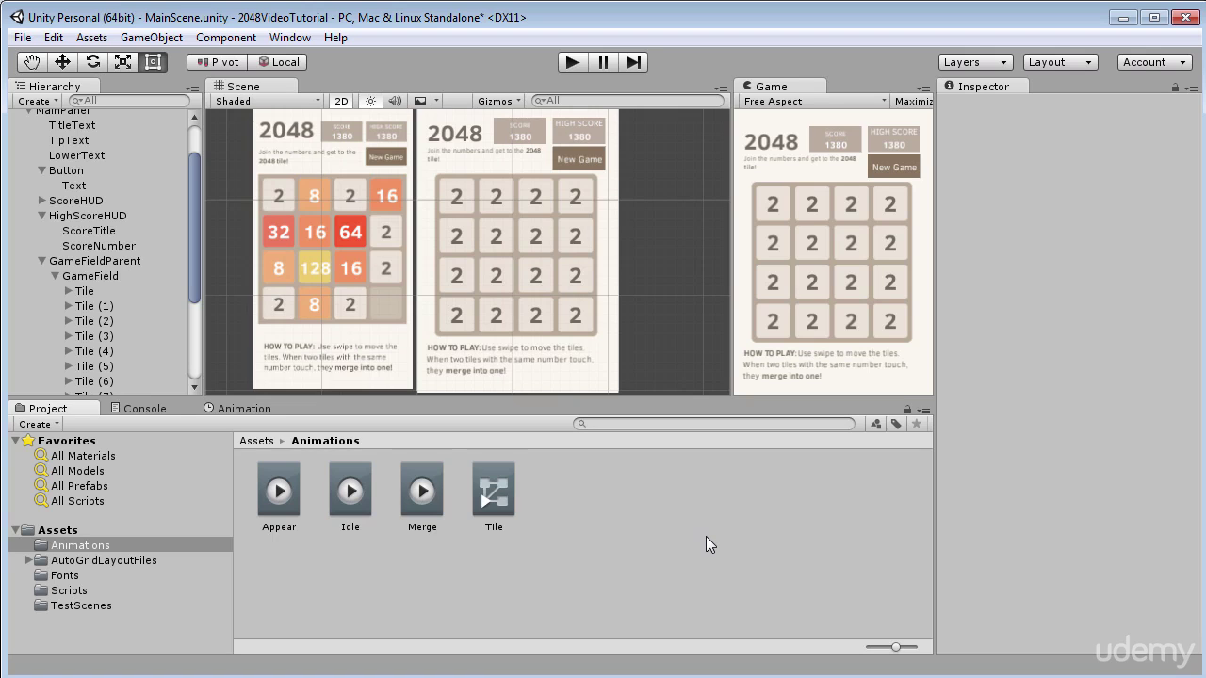
# Step: Copy the Animator component from the first Tile object under GameField
pyautogui.click(86, 291)
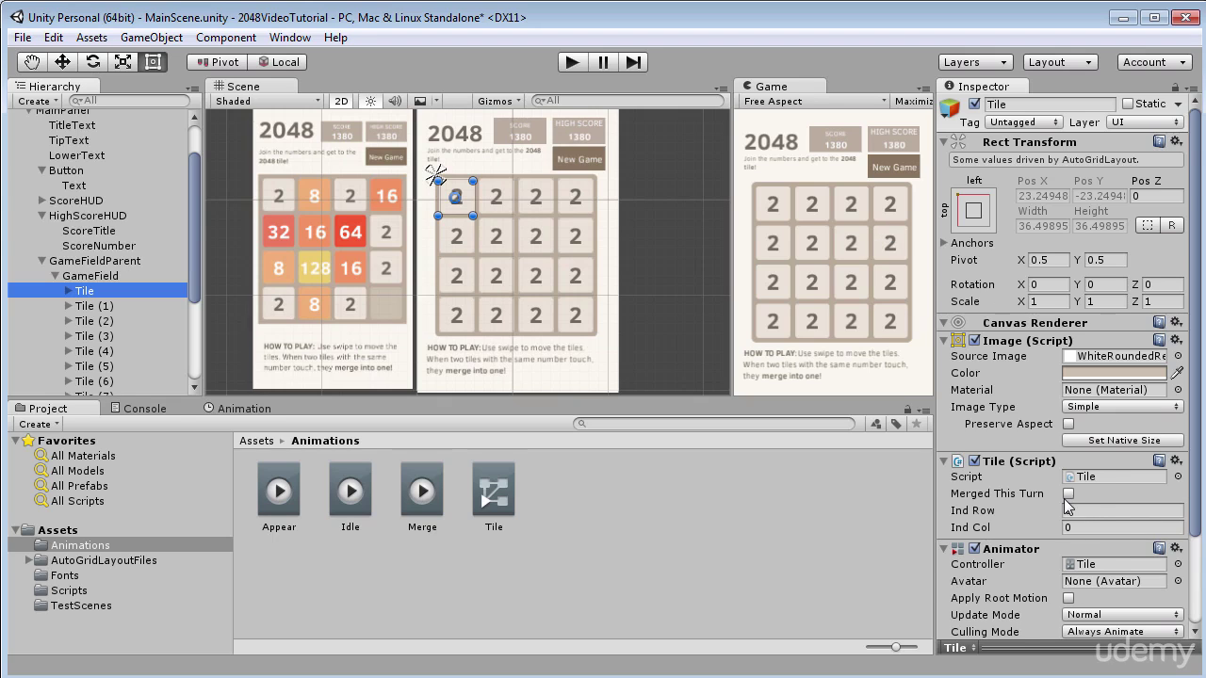
pyautogui.scroll(-3, 1067, 504)
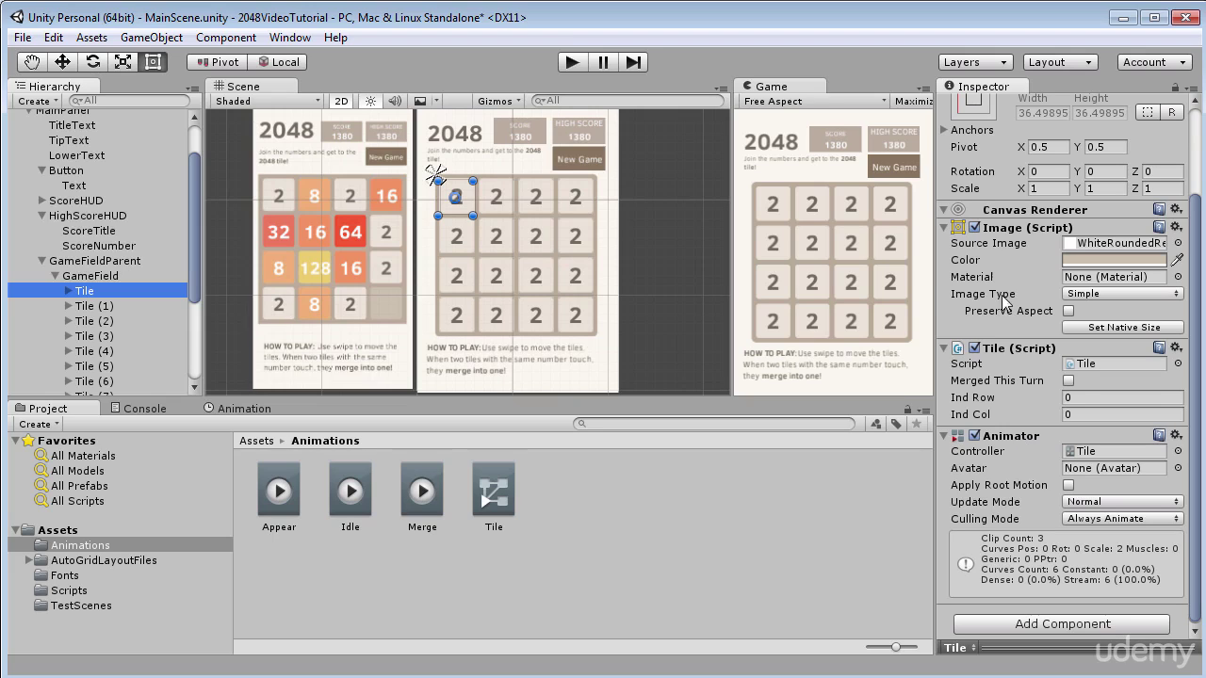
pyautogui.rightClick(1029, 444)
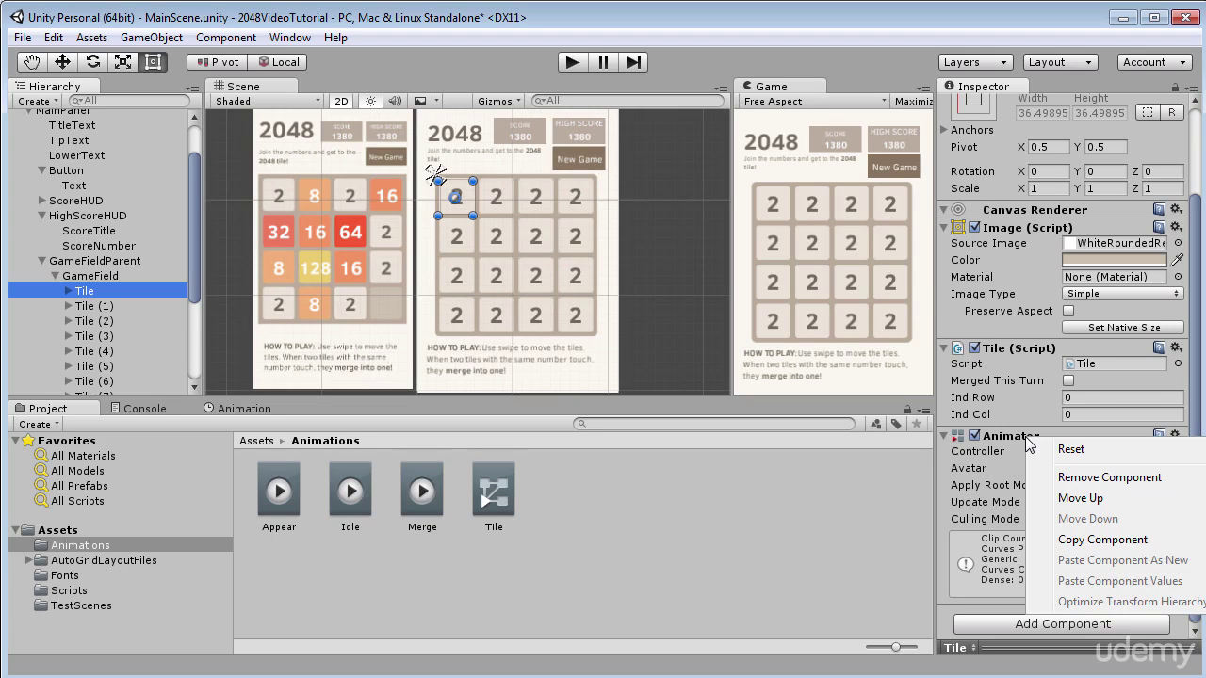
pyautogui.click(1113, 540)
# Step: Paste the copied Animator component as new onto Tile (1) through Tile (15) together
pyautogui.scroll(-4, 183, 281)
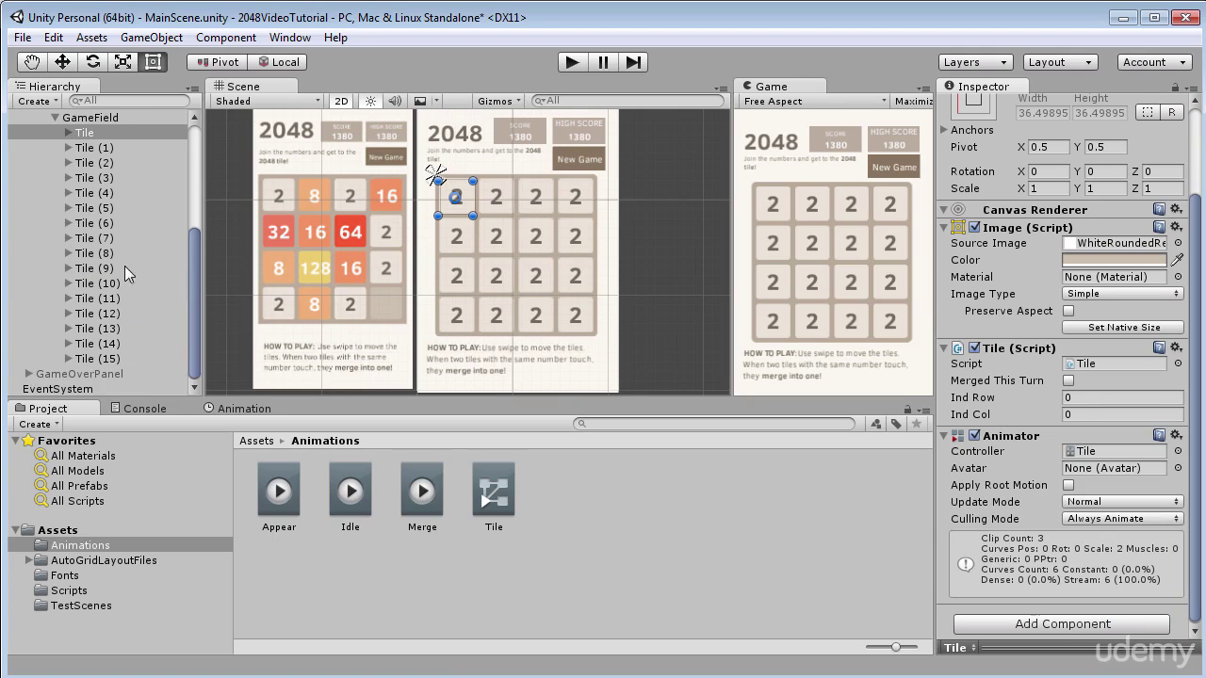
pyautogui.click(106, 148)
pyautogui.keyDown('shift'); pyautogui.click(105, 359); pyautogui.keyUp('shift')
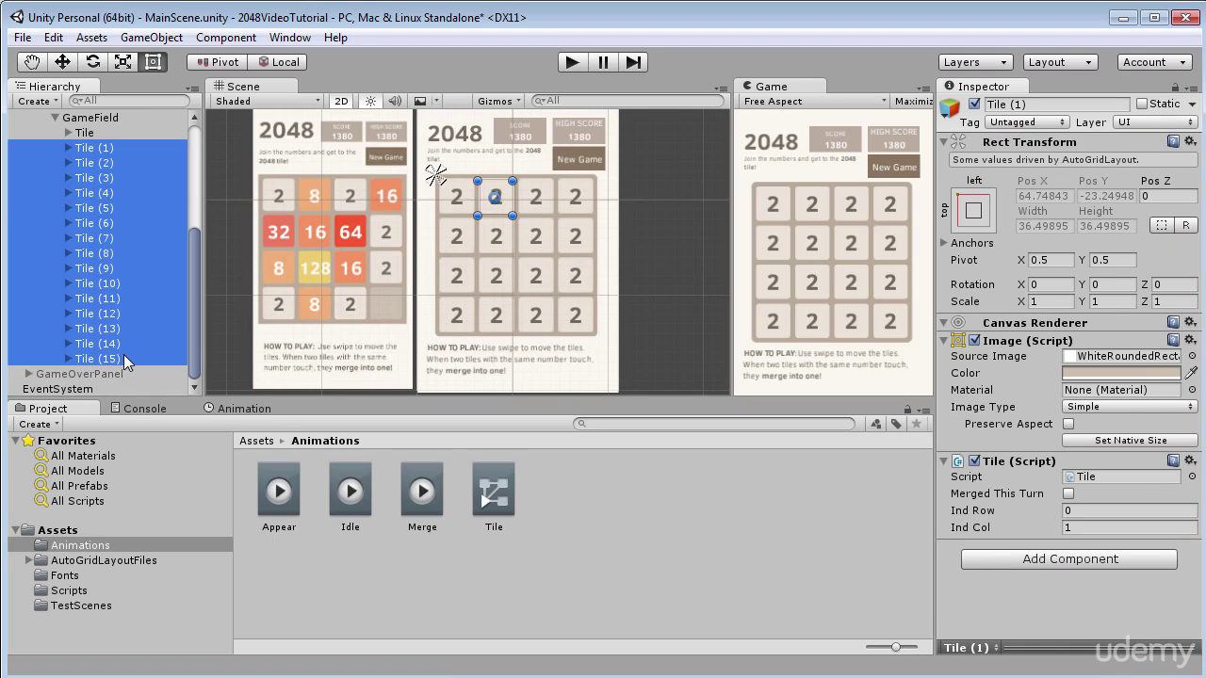
pyautogui.click(996, 94)
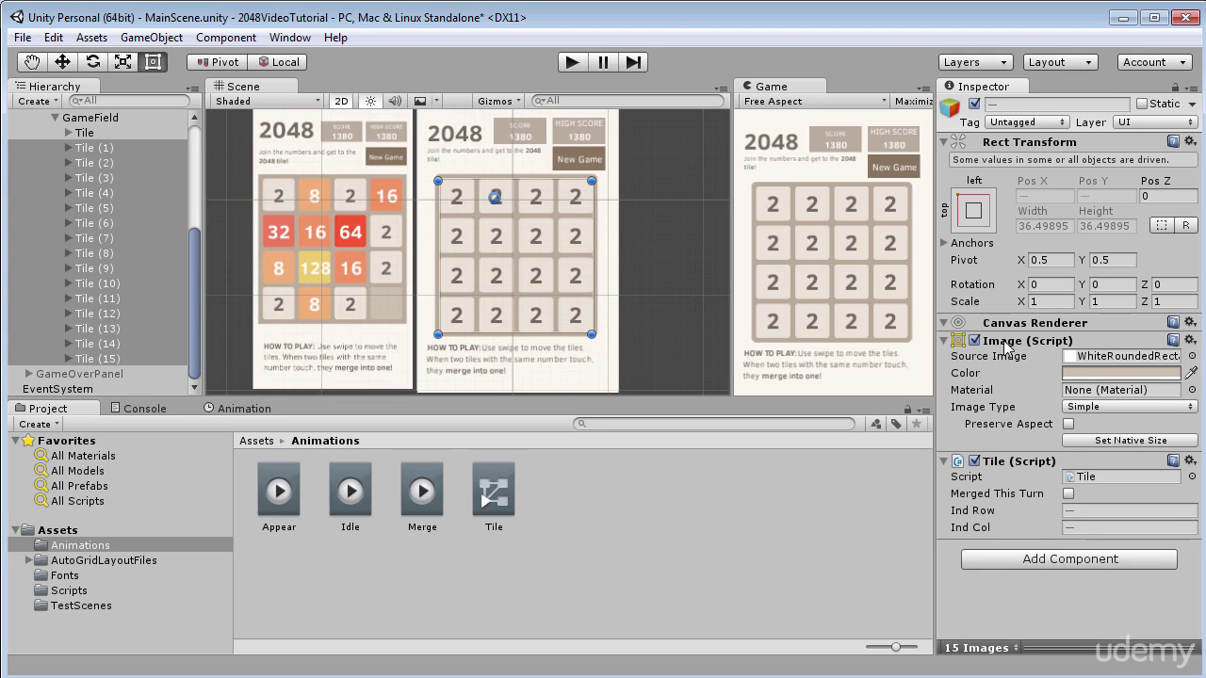
pyautogui.rightClick(992, 464)
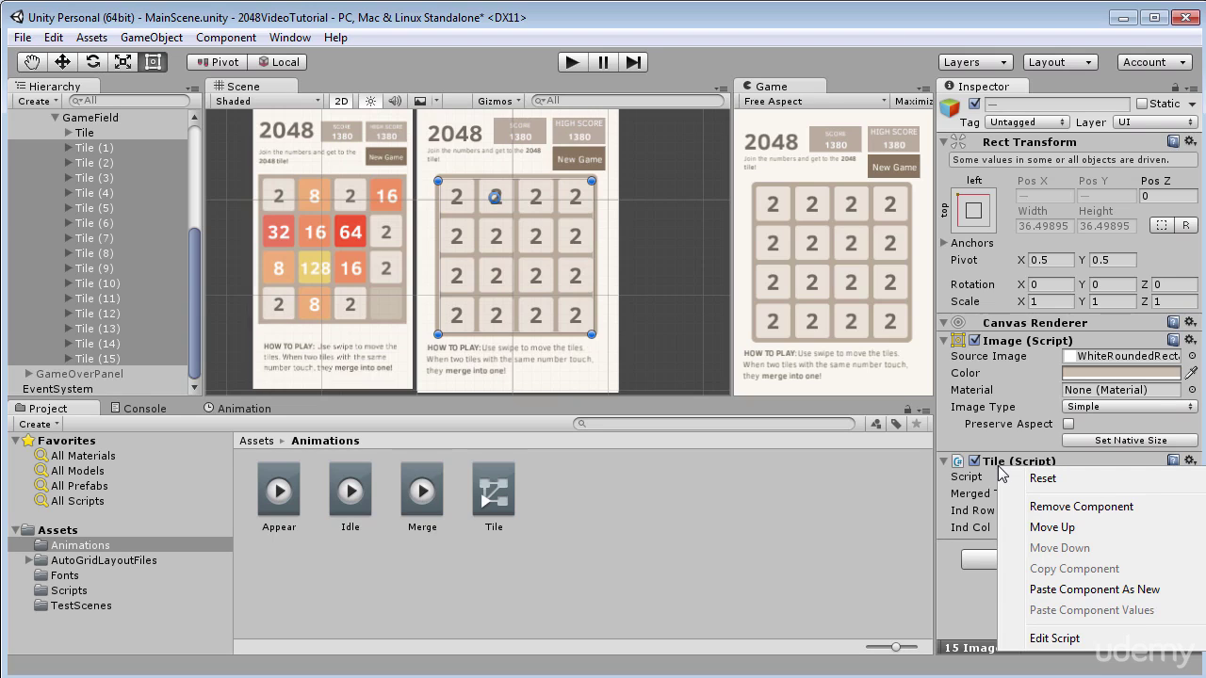
pyautogui.click(1066, 591)
pyautogui.scroll(-1, 1036, 498)
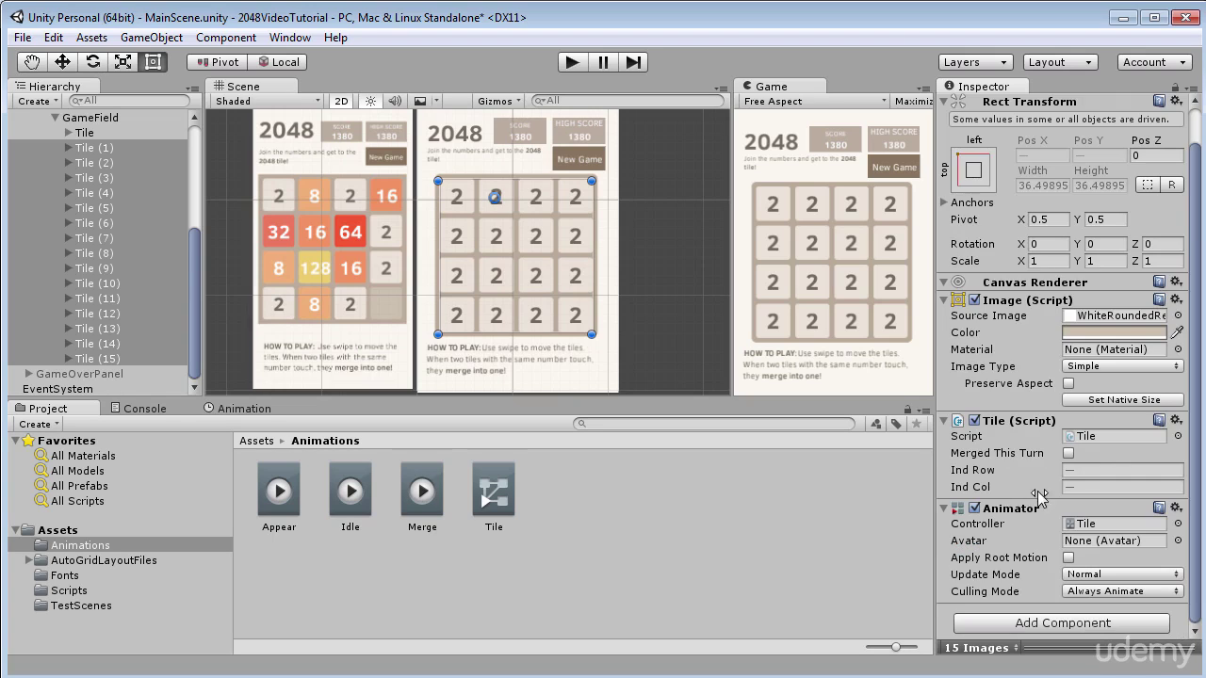
# Step: Check the Animator component and its Controller on several individual tiles, including Tile (9), Tile (5) and Tile (1)
pyautogui.click(119, 154)
pyautogui.click(112, 223)
pyautogui.click(108, 253)
pyautogui.click(103, 268)
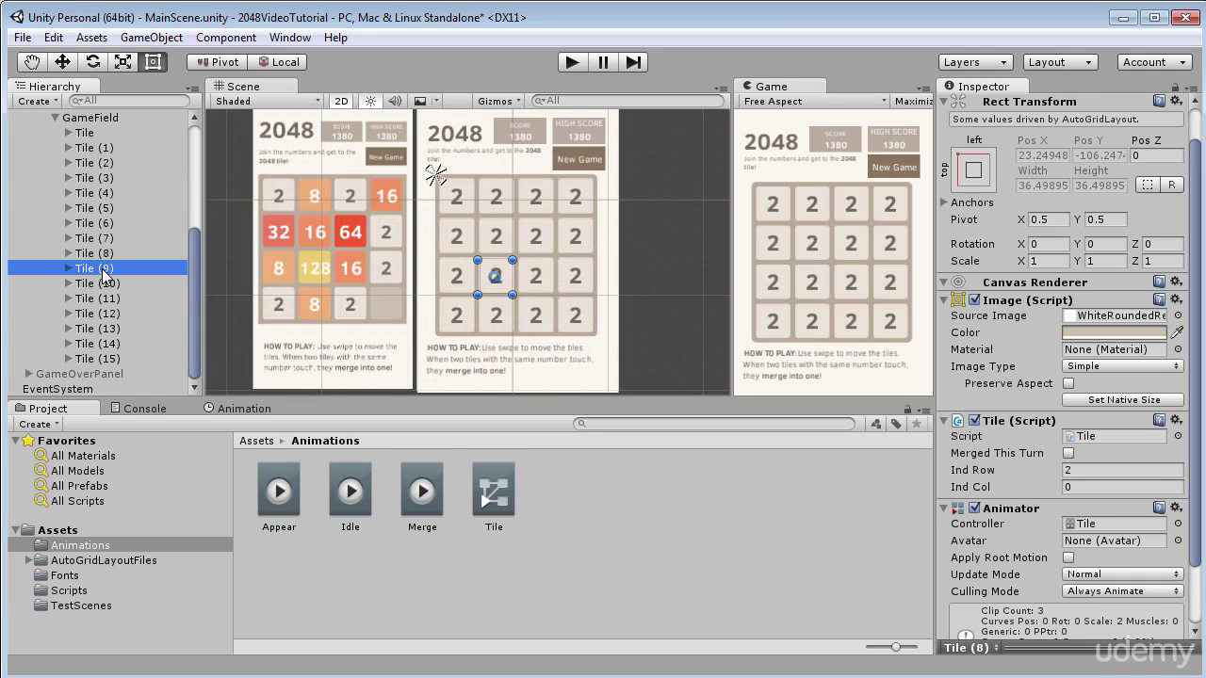
pyautogui.click(111, 192)
pyautogui.click(108, 162)
pyautogui.click(119, 207)
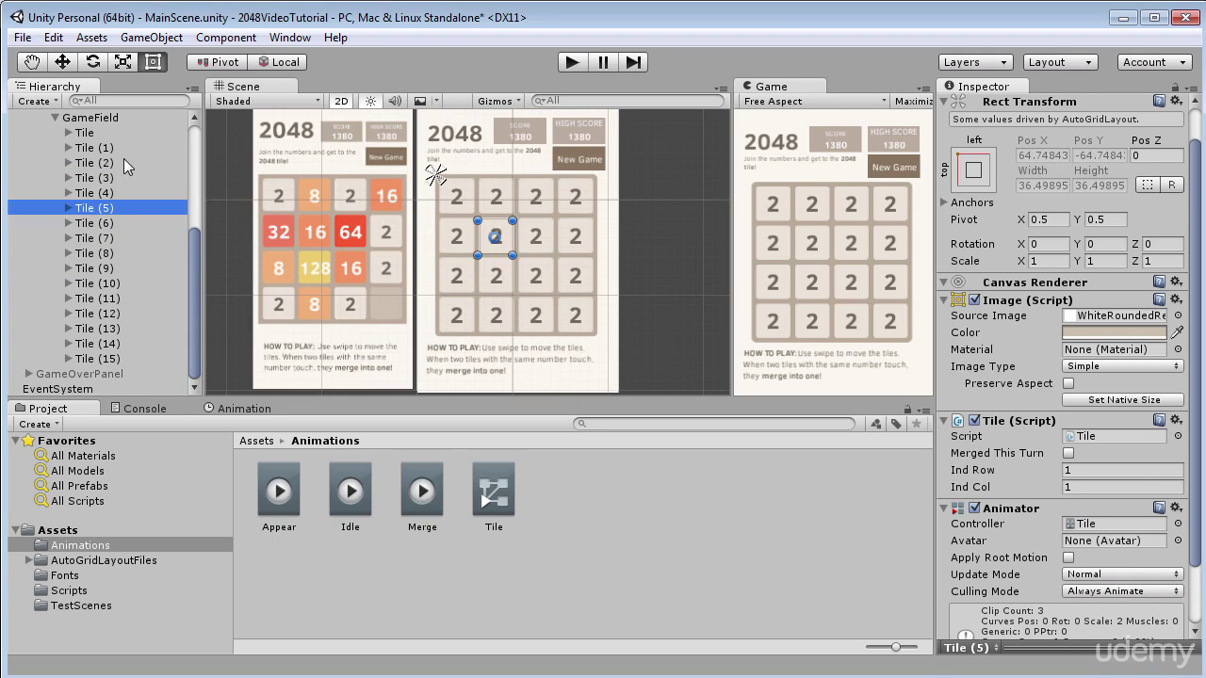
pyautogui.click(121, 148)
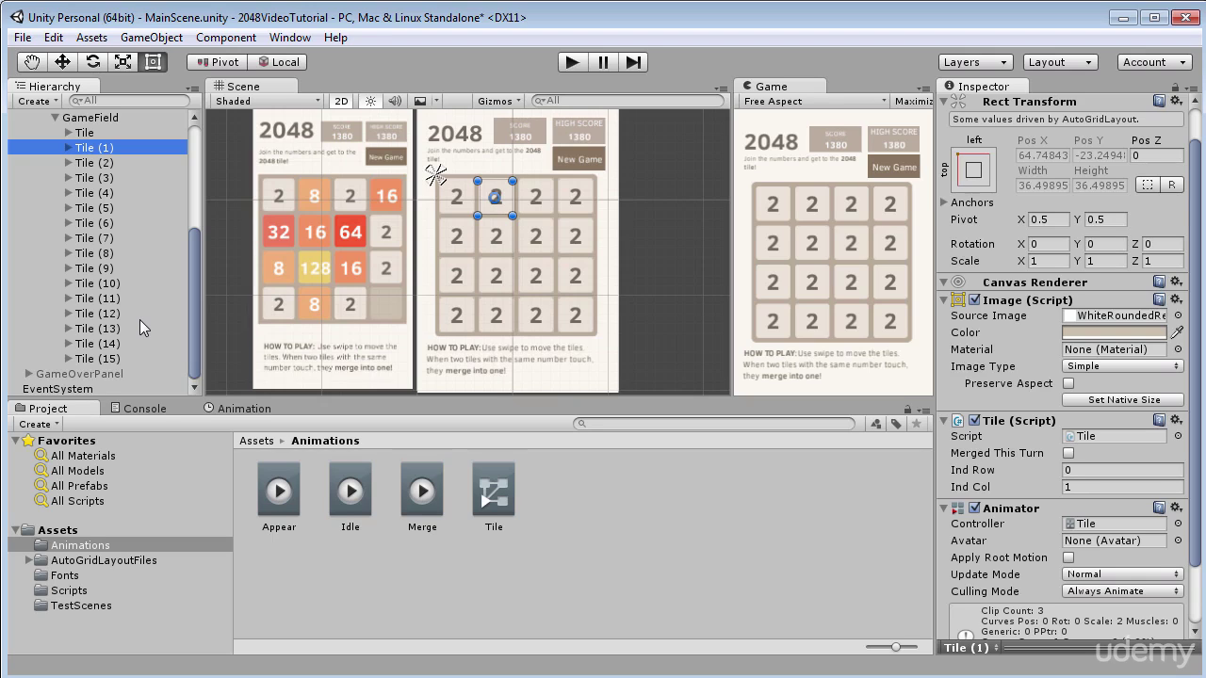